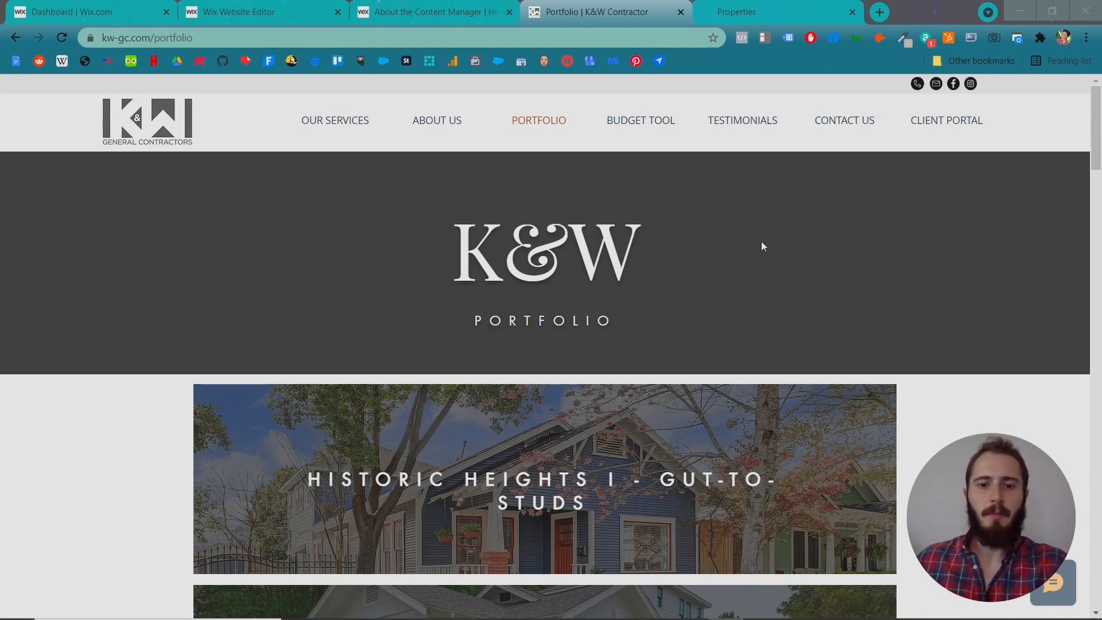
pyautogui.scroll(-1, 761, 242)
pyautogui.scroll(-2, 790, 376)
pyautogui.scroll(-3, 774, 345)
pyautogui.scroll(-3, 759, 328)
pyautogui.scroll(-3, 741, 303)
pyautogui.scroll(-3, 741, 304)
pyautogui.scroll(5, 741, 303)
pyautogui.scroll(5, 743, 299)
pyautogui.scroll(1, 744, 301)
pyautogui.scroll(-2, 743, 301)
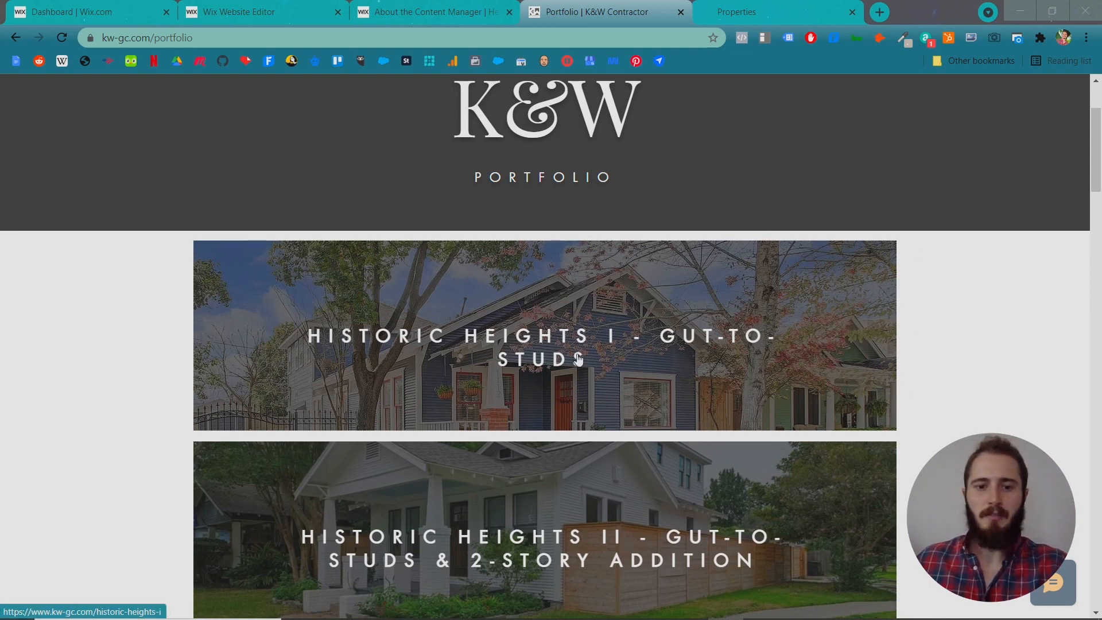
# Browse the Historic Heights I project page, then return and open Historic Heights IV.
pyautogui.click(574, 295)
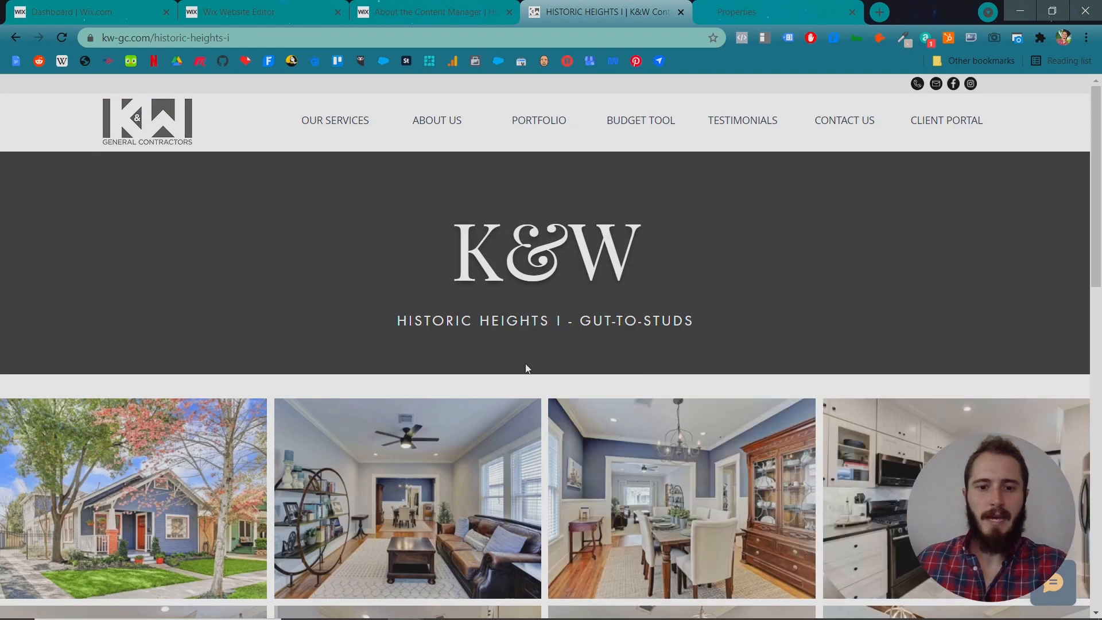
pyautogui.moveTo(479, 321); pyautogui.dragTo(573, 321)
pyautogui.scroll(-10, 536, 269)
pyautogui.scroll(-5, 537, 268)
pyautogui.scroll(15, 536, 270)
pyautogui.click(14, 37)
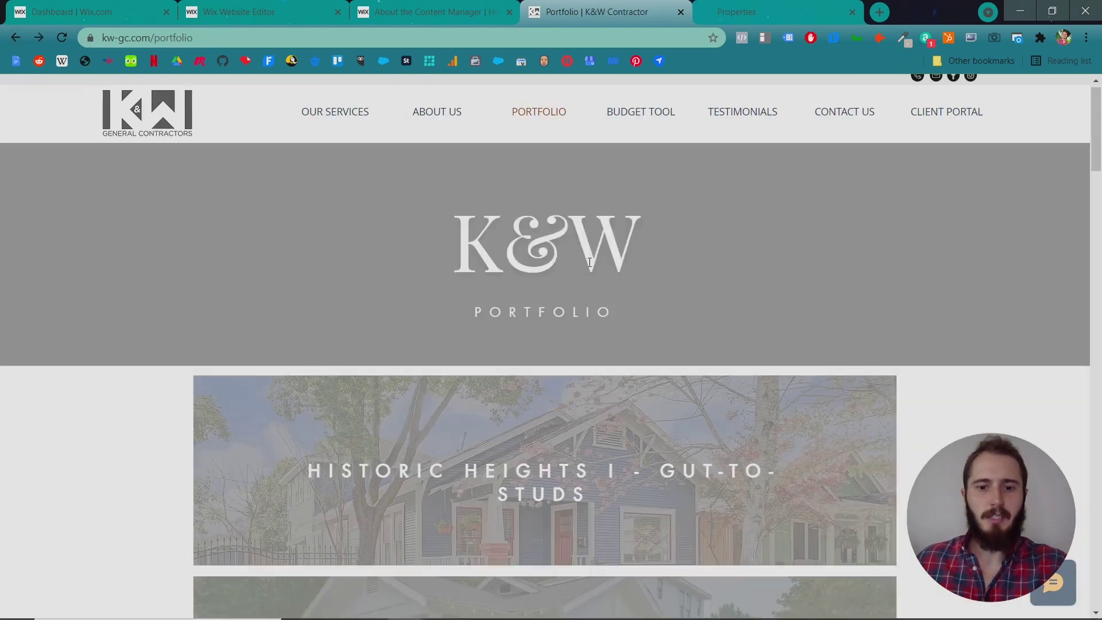
pyautogui.scroll(-3, 620, 414)
pyautogui.scroll(-5, 620, 414)
pyautogui.click(602, 319)
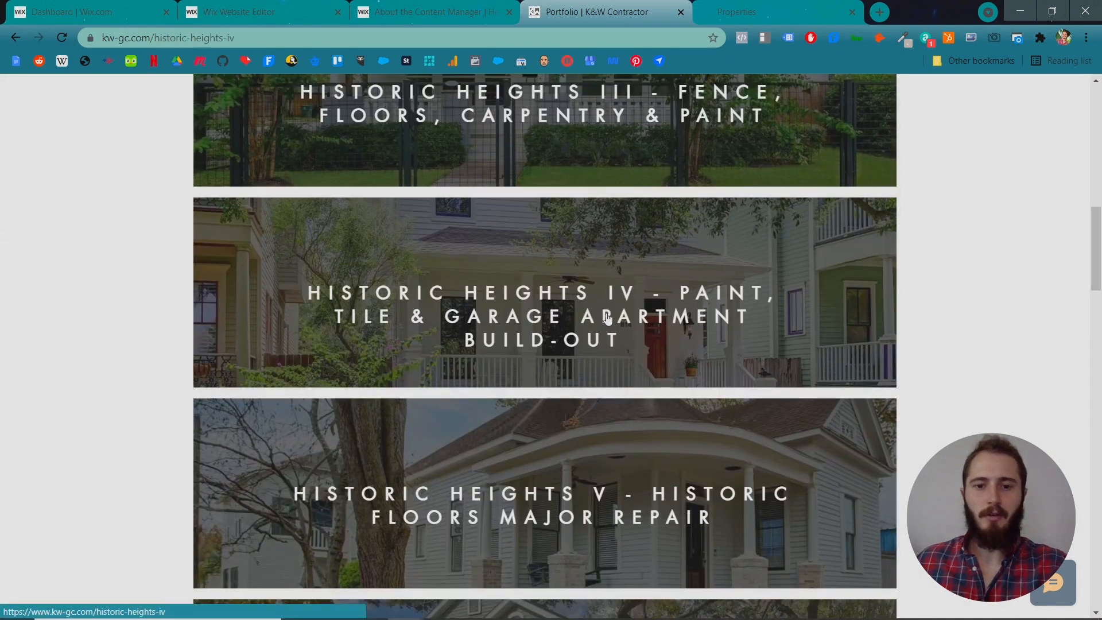
pyautogui.scroll(5, 538, 232)
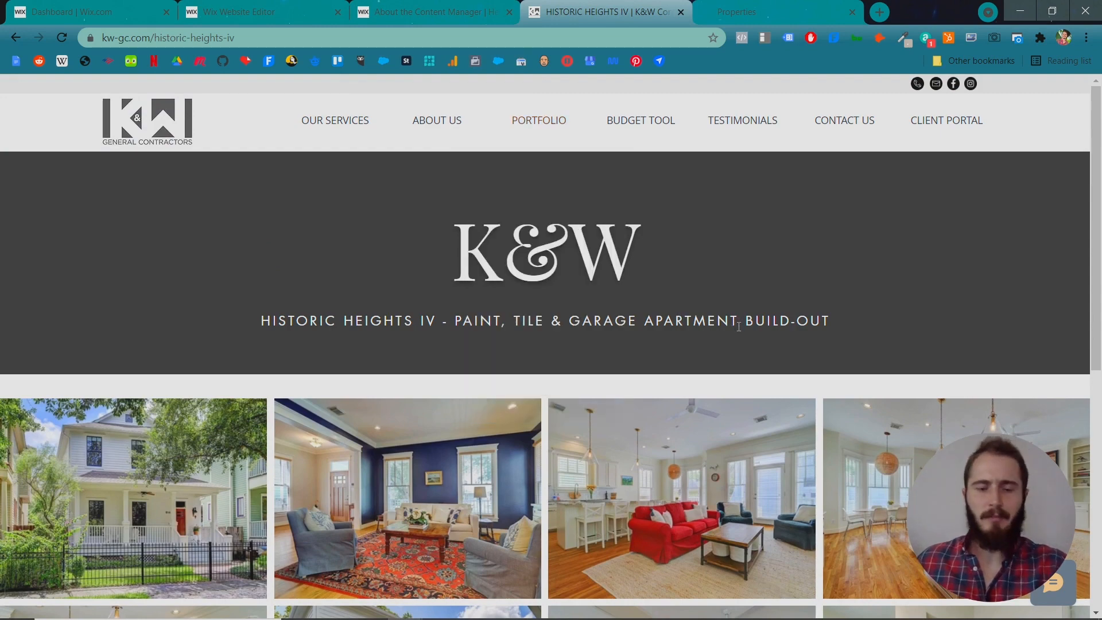
# Switch to the JSPI Properties listings and open the 1208 W Dry St rental.
pyautogui.click(750, 12)
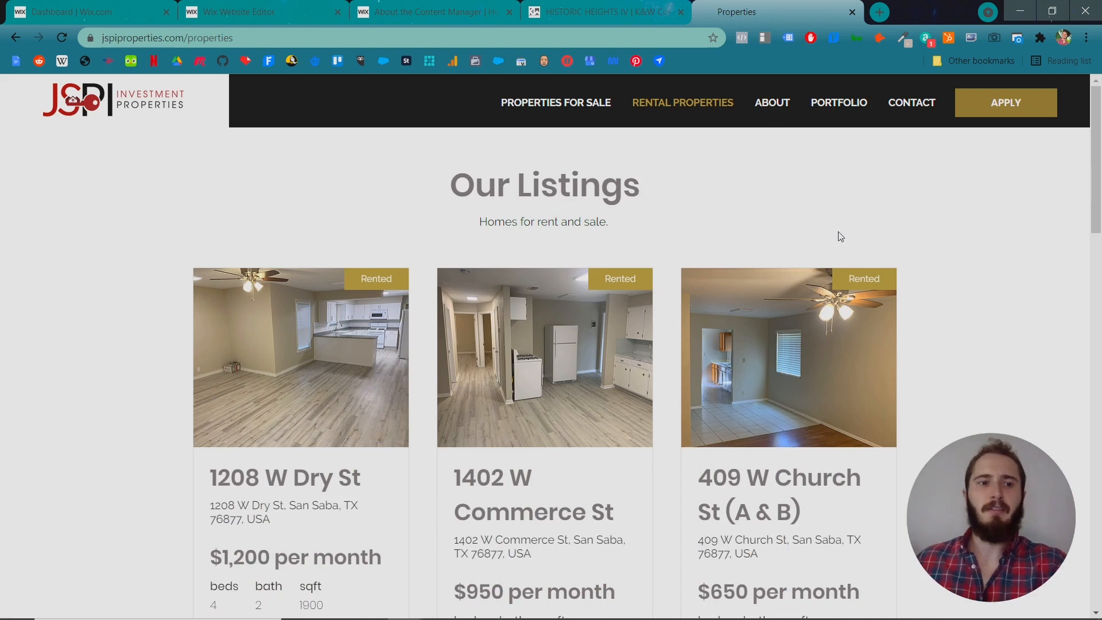
pyautogui.scroll(-1, 840, 235)
pyautogui.scroll(1, 839, 215)
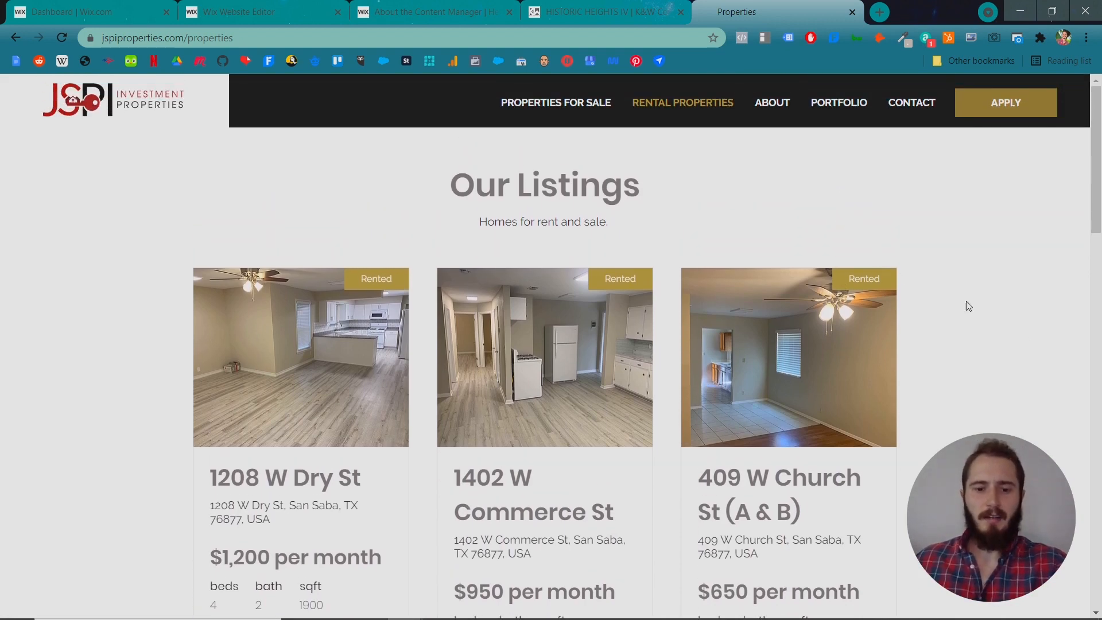
pyautogui.scroll(-1, 991, 316)
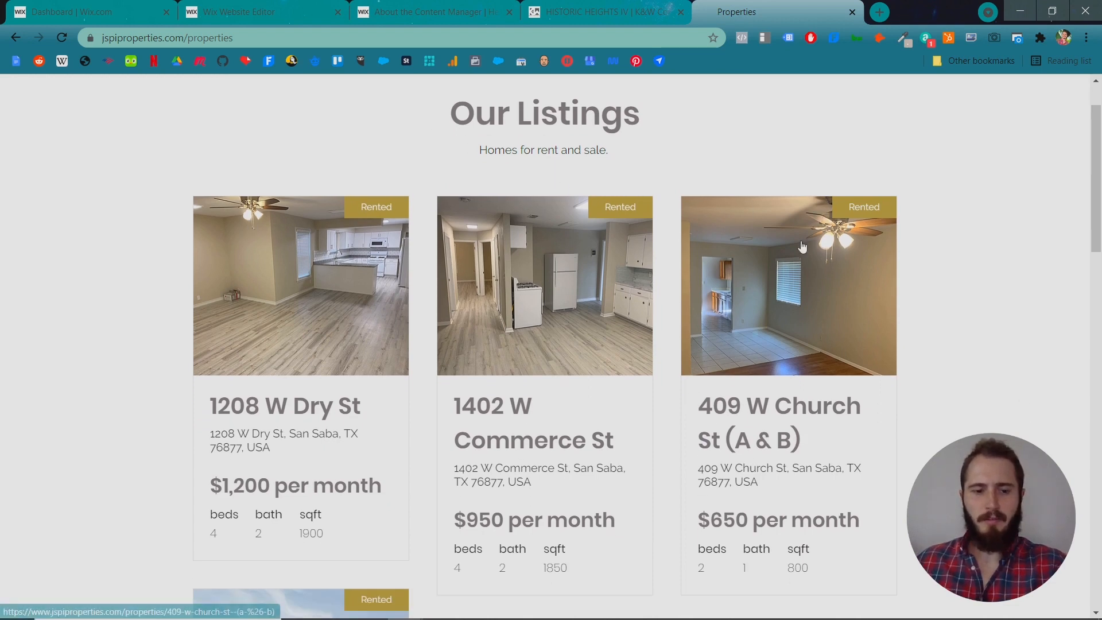
pyautogui.moveTo(239, 407); pyautogui.dragTo(226, 379)
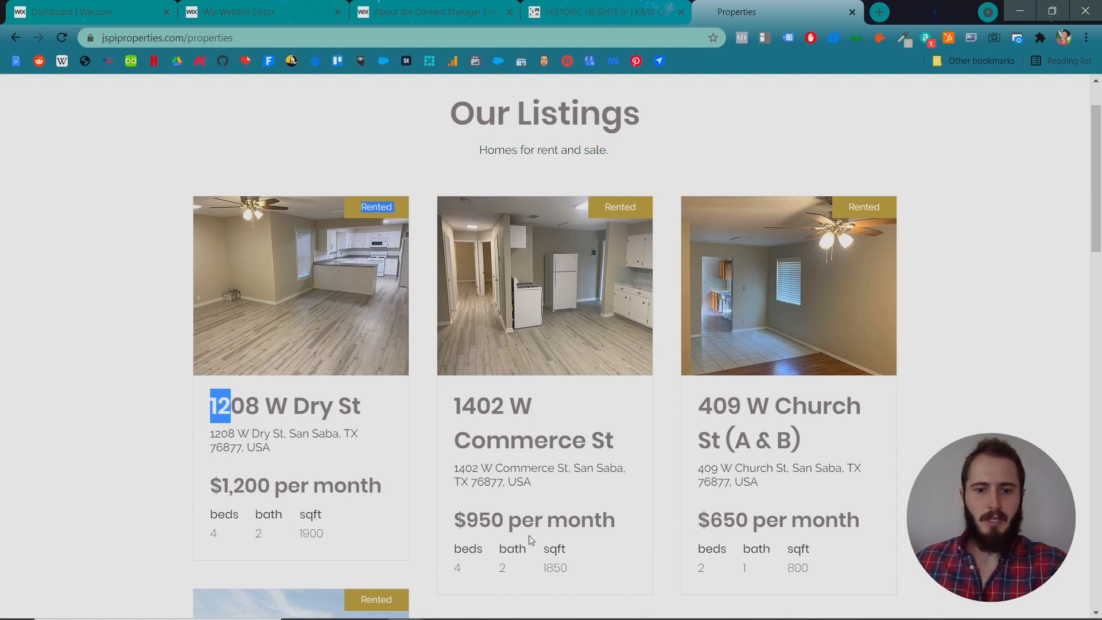
pyautogui.click(274, 497)
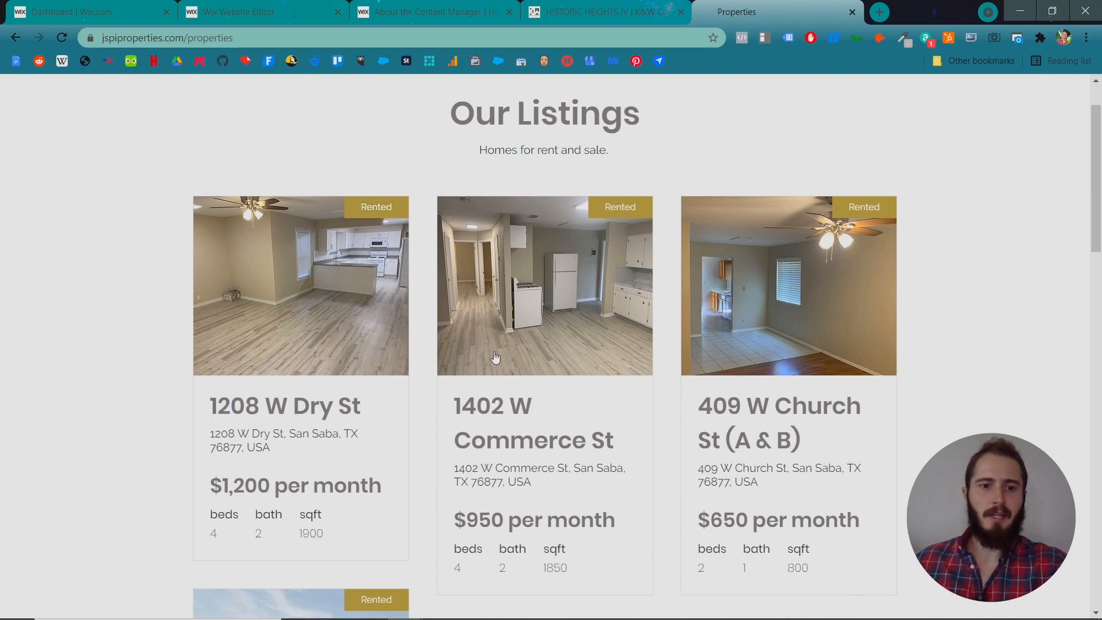
pyautogui.click(313, 378)
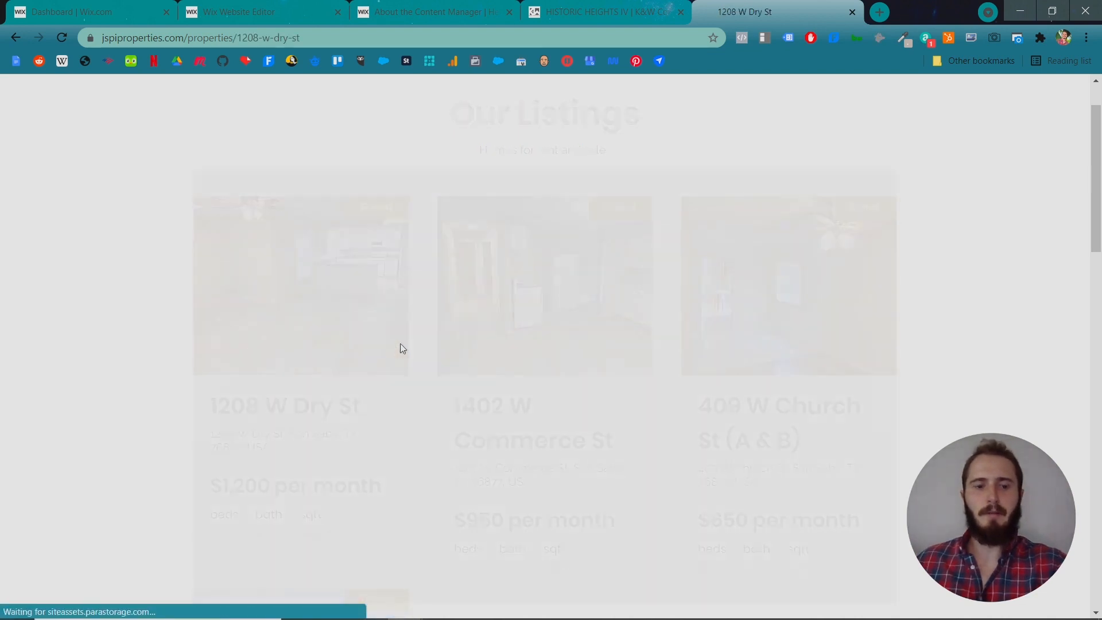
pyautogui.scroll(-1, 1033, 319)
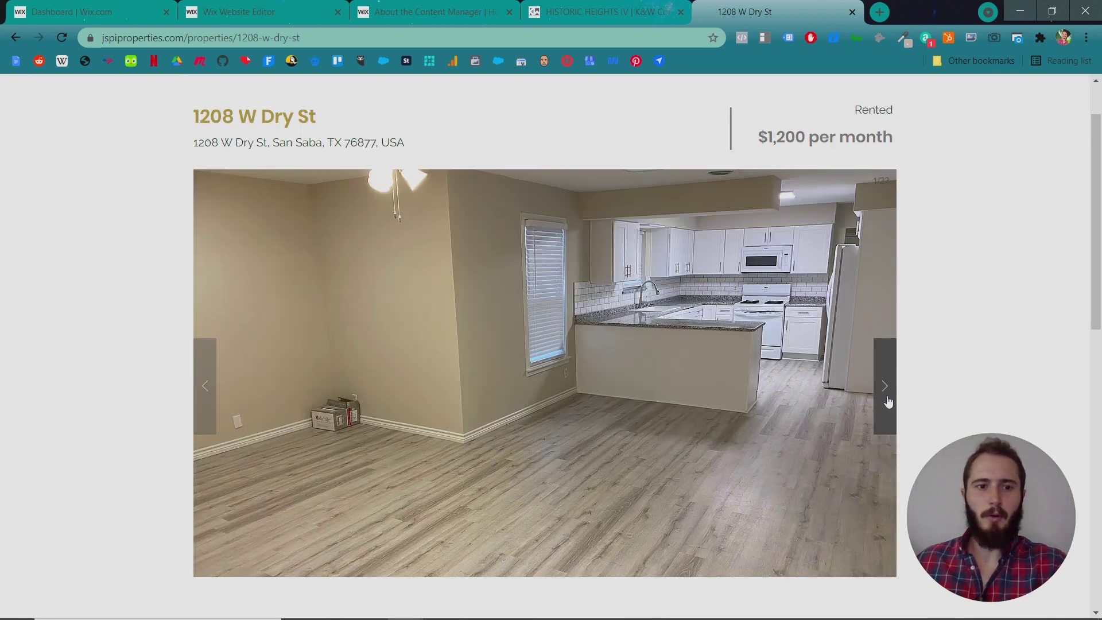
# Step through the property's photo gallery, then return to the Wix Projects collection.
pyautogui.click(888, 401)
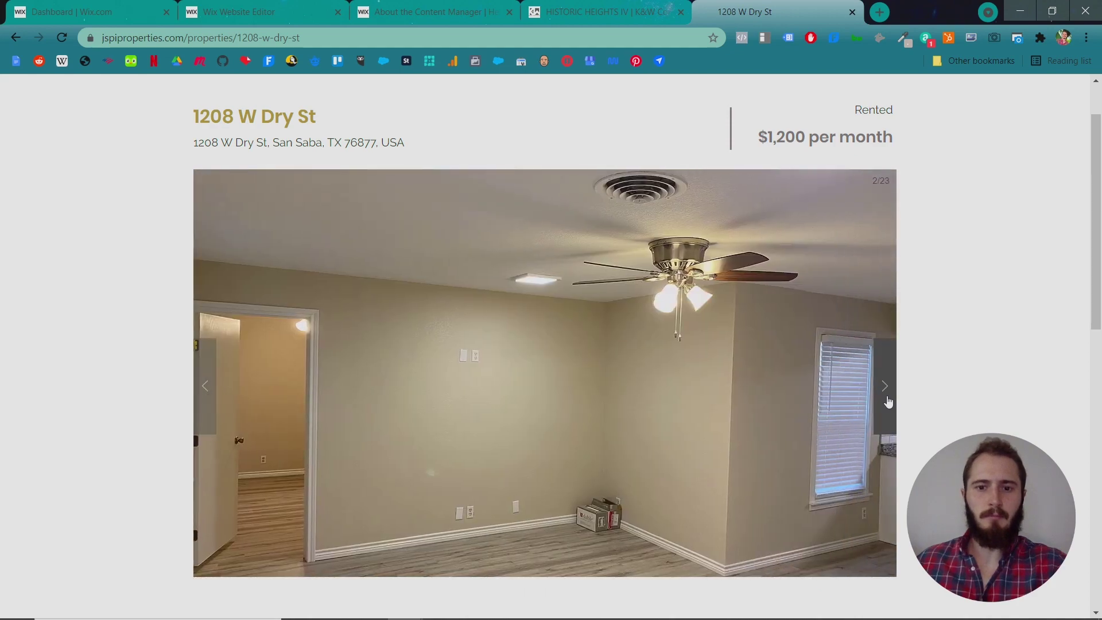
pyautogui.click(888, 402)
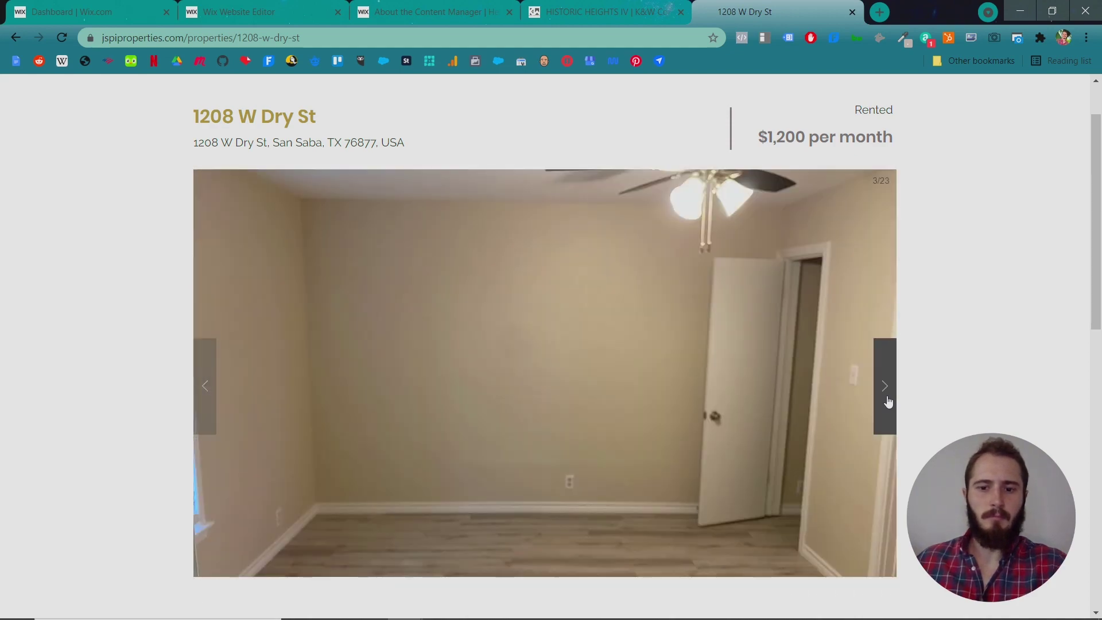
pyautogui.click(888, 396)
pyautogui.scroll(-3, 897, 399)
pyautogui.scroll(-2, 215, 337)
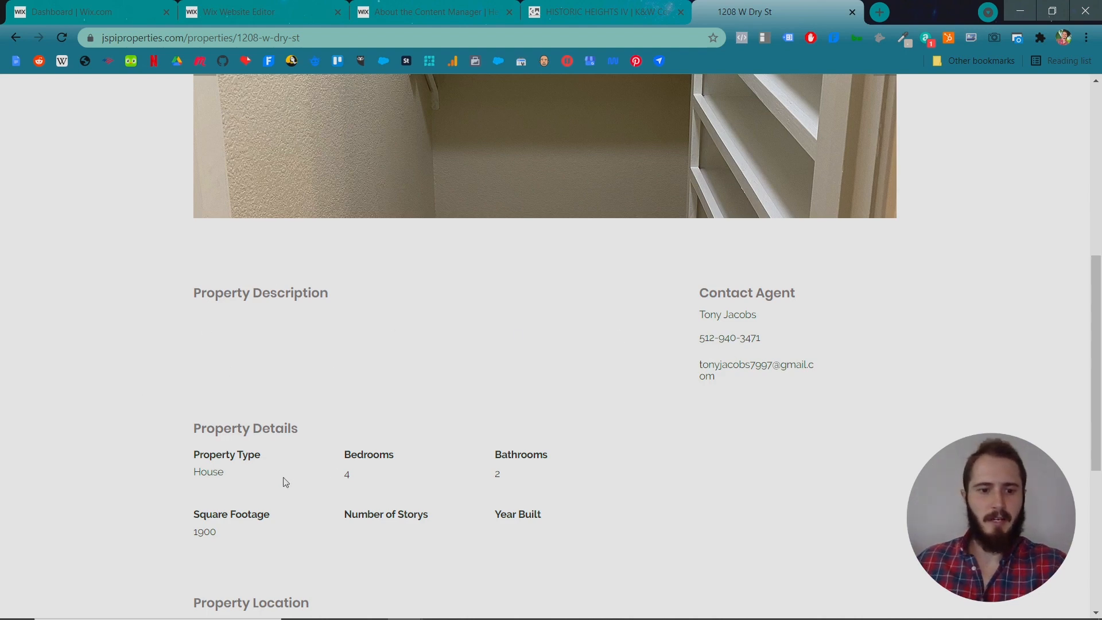
pyautogui.scroll(-3, 288, 482)
pyautogui.scroll(-3, 345, 448)
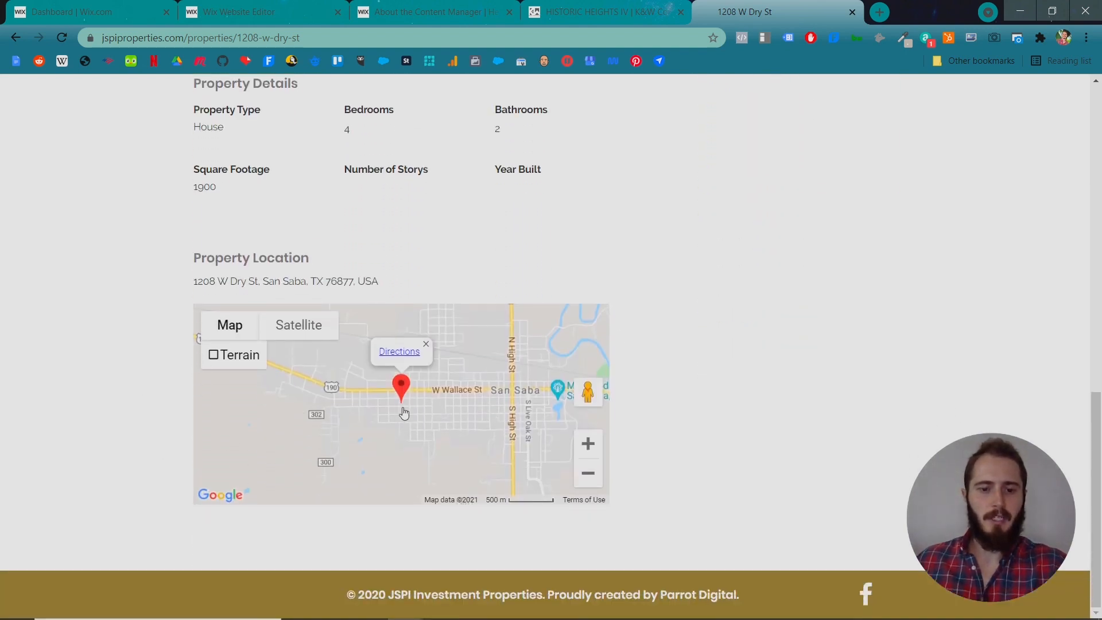
pyautogui.scroll(3, 406, 413)
pyautogui.scroll(5, 405, 413)
pyautogui.scroll(3, 406, 413)
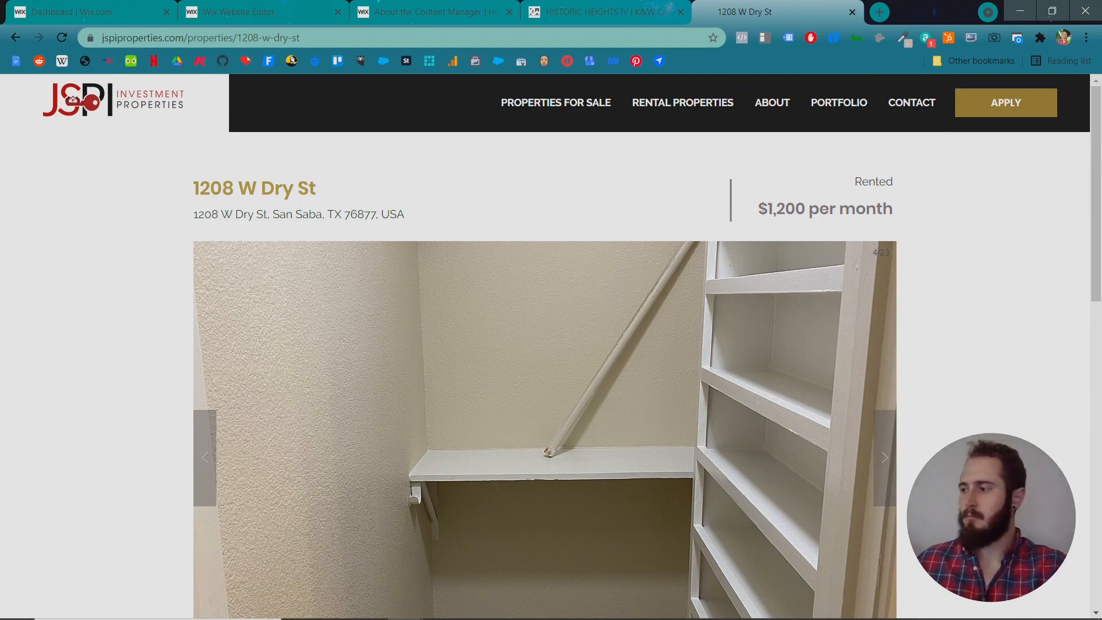
pyautogui.hotkey('alt', 'Tab')
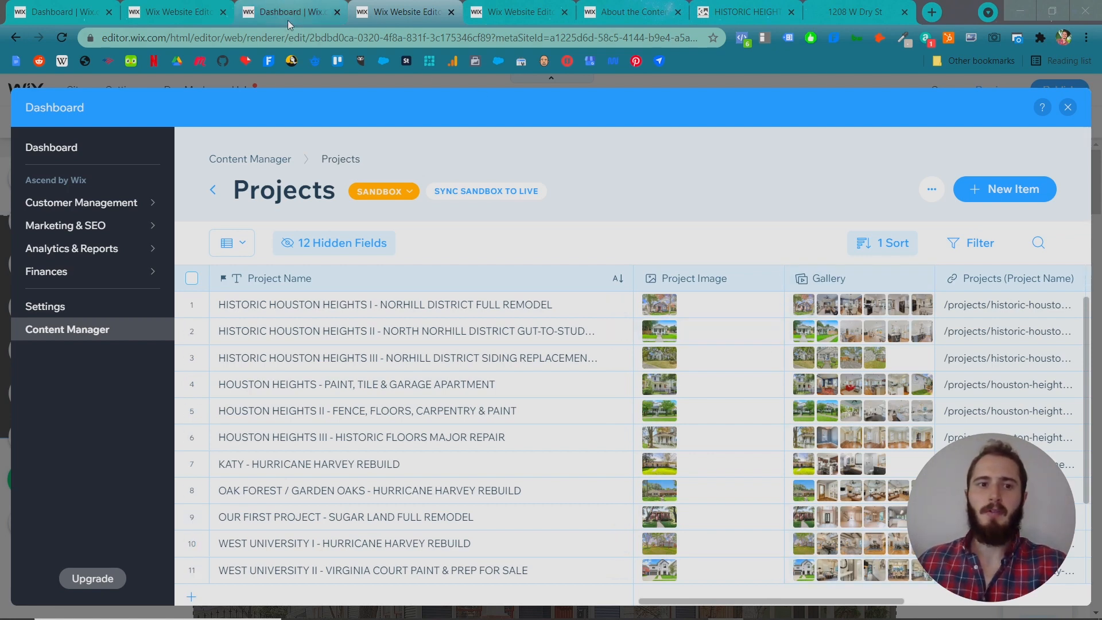
# Switch to the Wix tab showing the Properties collection of San Saba rentals.
pyautogui.click(177, 11)
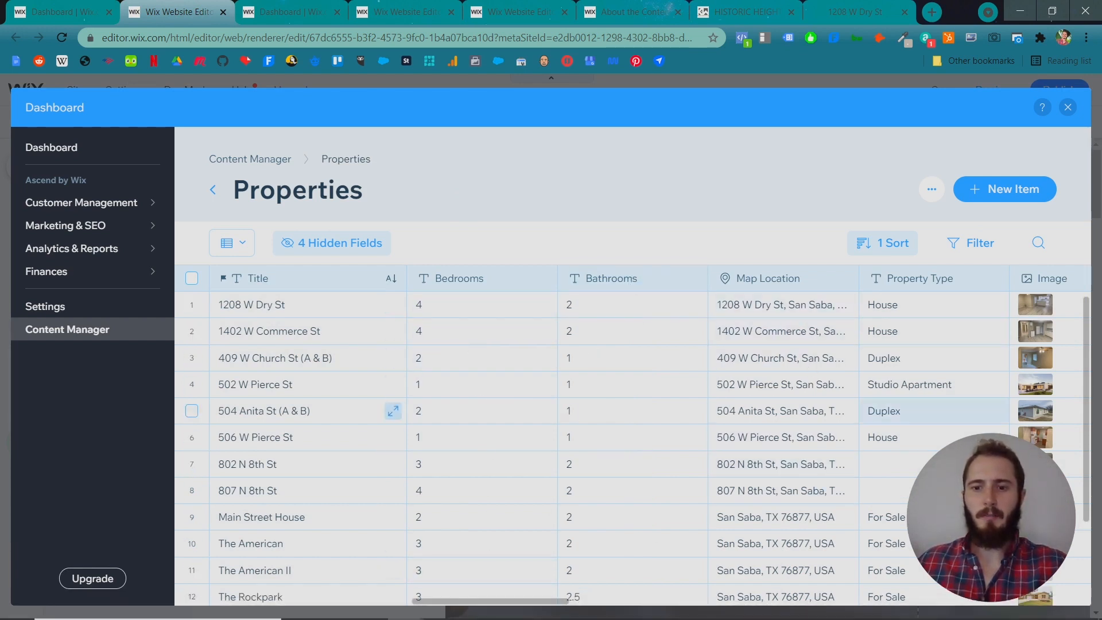
pyautogui.moveTo(504, 599); pyautogui.dragTo(586, 597)
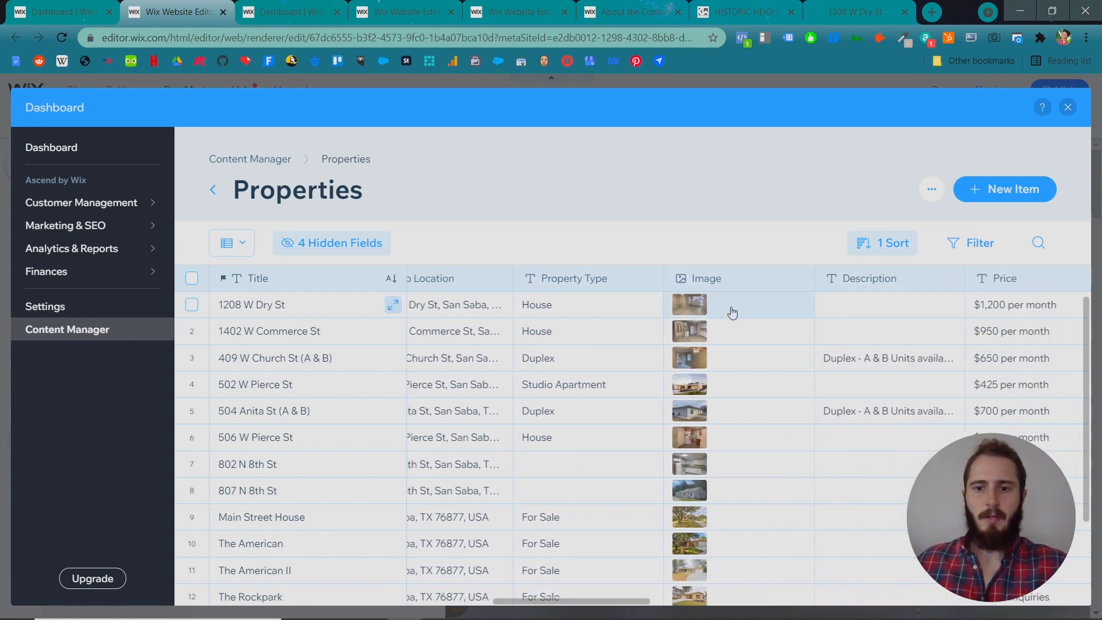
pyautogui.moveTo(551, 599)
pyautogui.mouseDown()
pyautogui.moveTo(919, 590)
pyautogui.moveTo(833, 572)
pyautogui.moveTo(543, 560)
pyautogui.mouseUp()
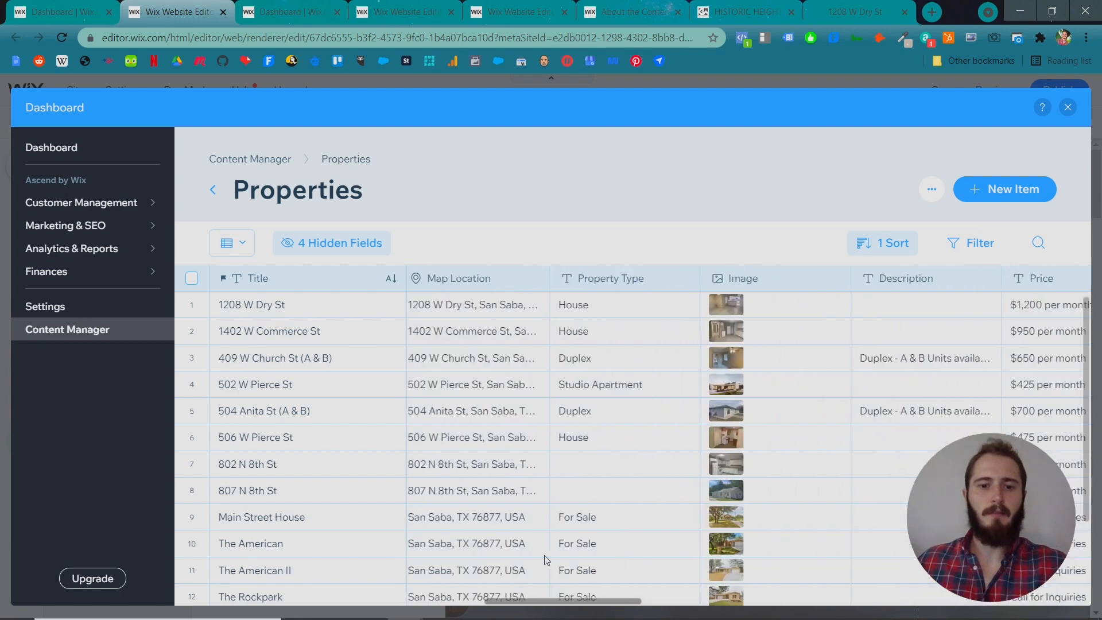
# Close the collection overlay and Content Manager panel and switch to the travel blog's editor tab.
pyautogui.click(1068, 107)
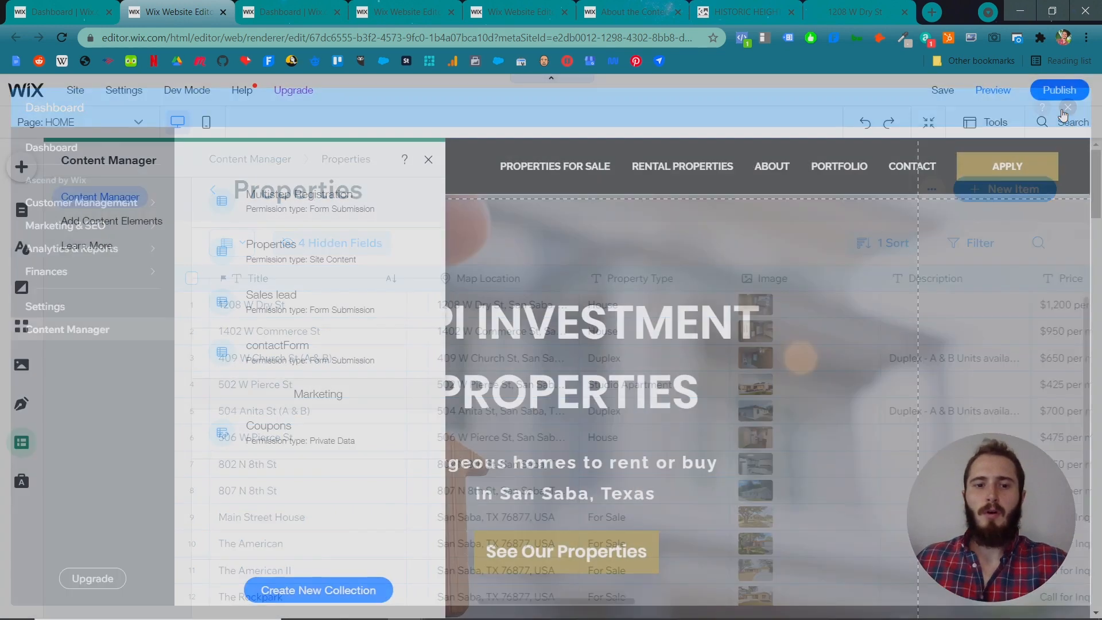
pyautogui.click(587, 211)
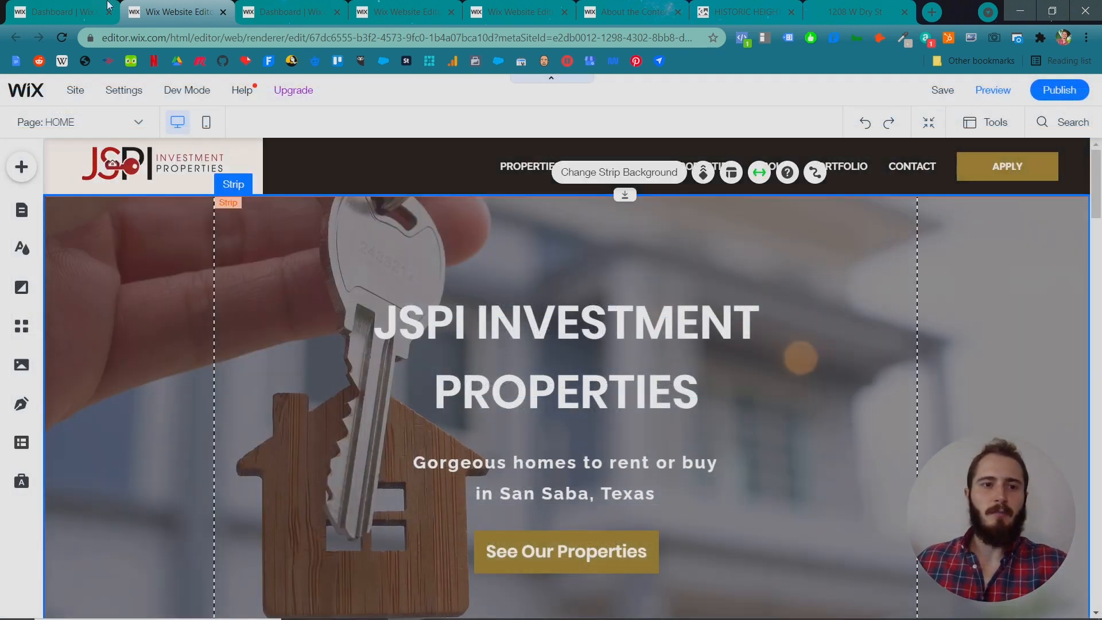
pyautogui.click(284, 12)
pyautogui.click(401, 11)
pyautogui.click(512, 10)
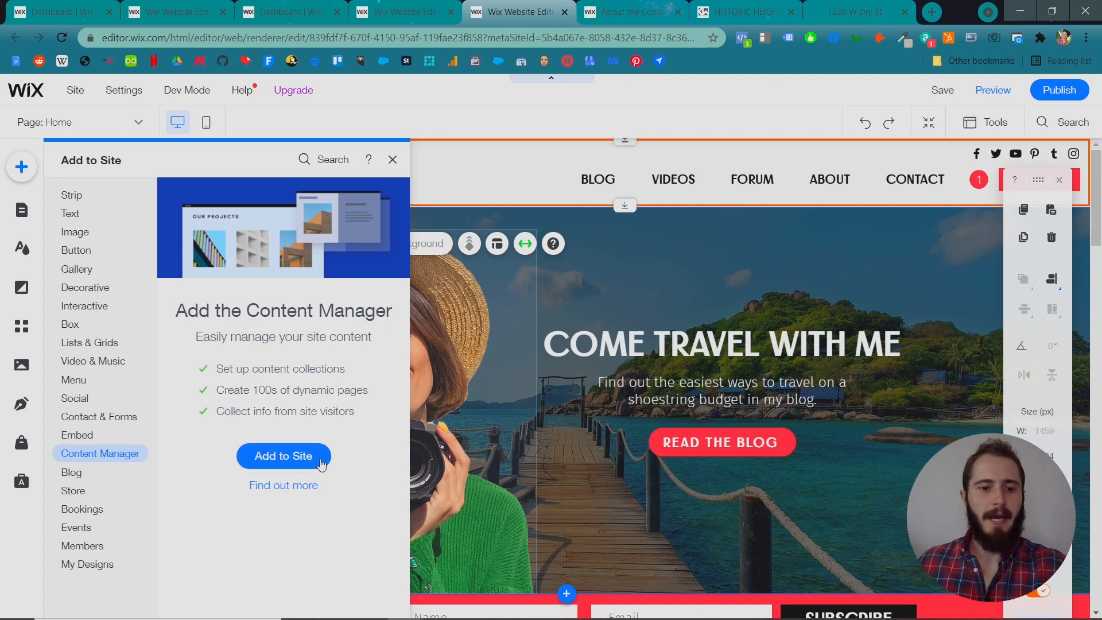
# Add the Content Manager to the travel blog site.
pyautogui.click(318, 463)
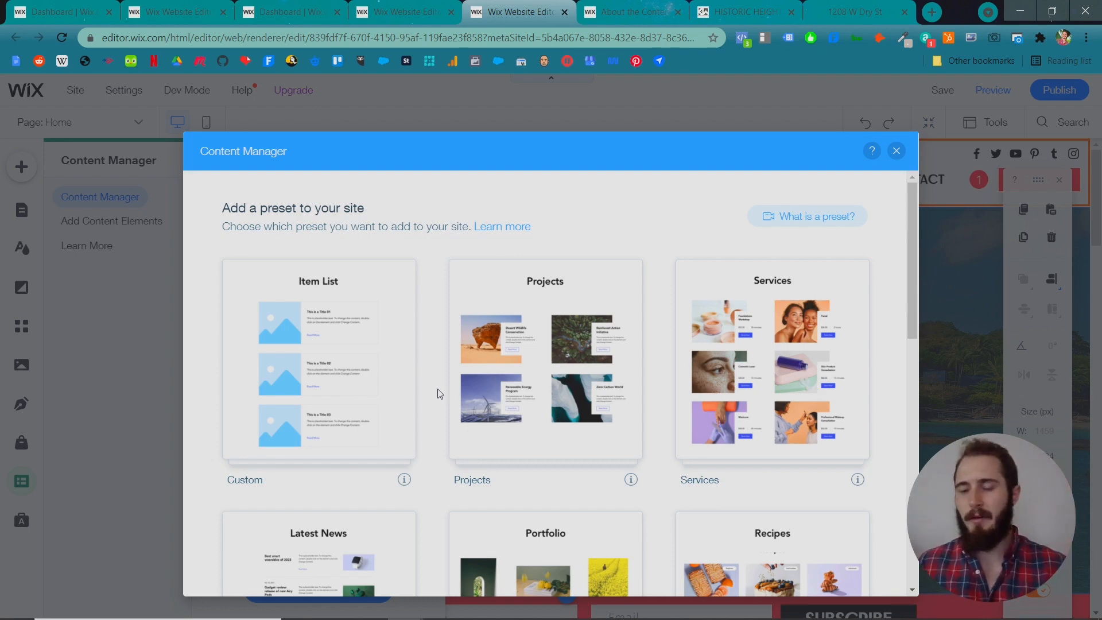
pyautogui.scroll(-3, 431, 396)
pyautogui.scroll(-1, 431, 396)
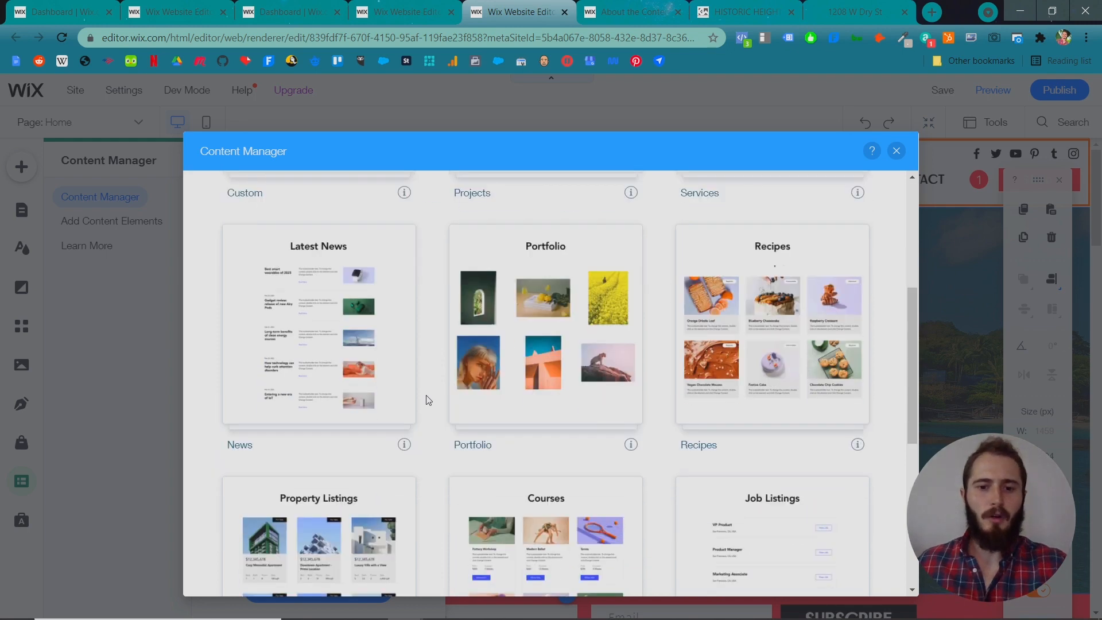
pyautogui.scroll(-3, 430, 398)
pyautogui.scroll(-2, 425, 400)
pyautogui.scroll(-2, 426, 399)
pyautogui.scroll(3, 425, 400)
pyautogui.scroll(3, 425, 400)
pyautogui.scroll(2, 431, 397)
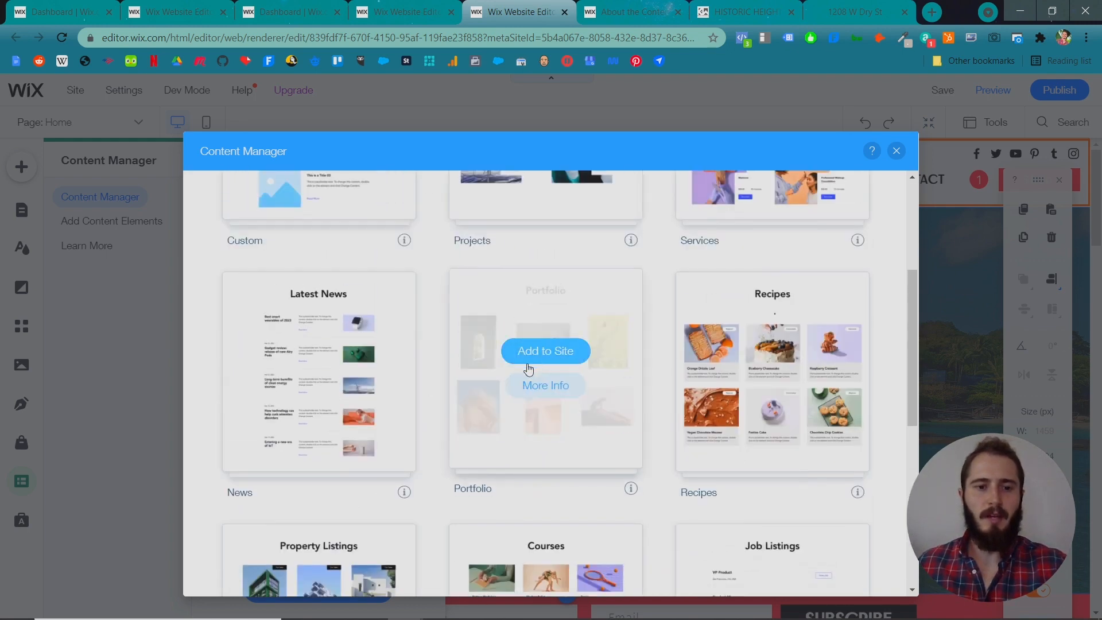
pyautogui.scroll(2, 527, 369)
pyautogui.scroll(3, 528, 370)
pyautogui.scroll(-1, 528, 369)
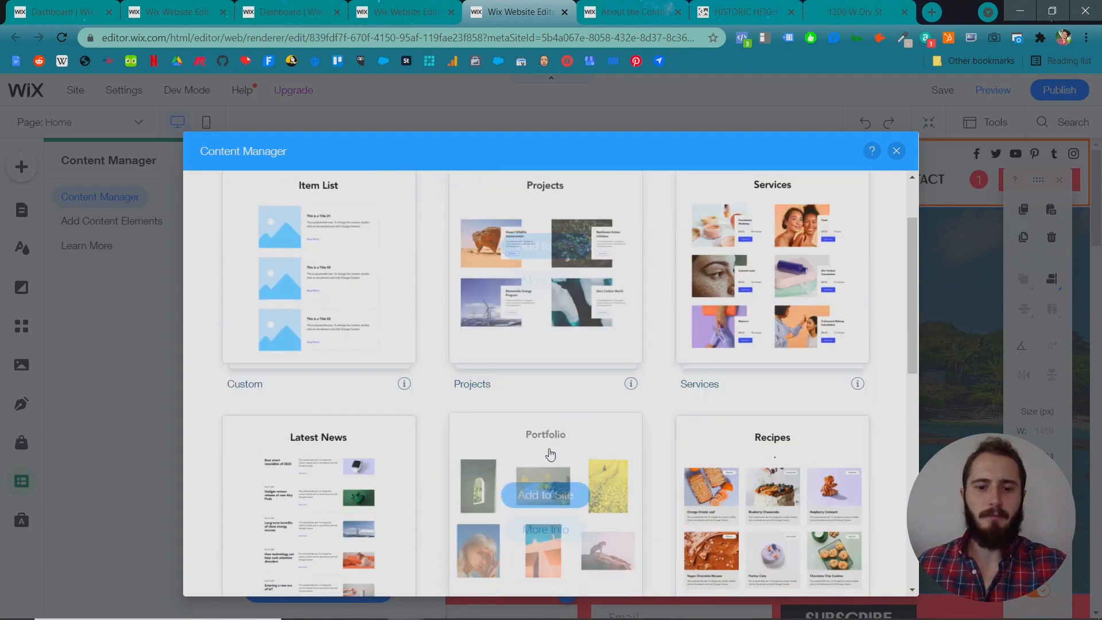
pyautogui.scroll(-1, 546, 452)
# Add the Portfolio preset, creating a Portfolio collection with six placeholder items.
pyautogui.click(556, 355)
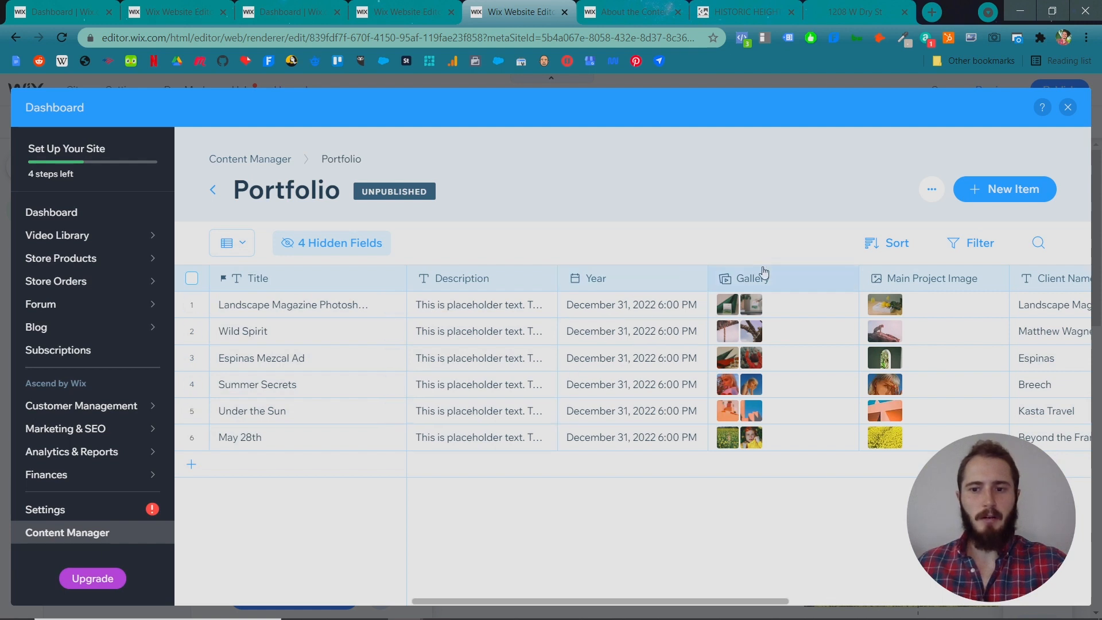
pyautogui.moveTo(676, 603)
pyautogui.mouseDown()
pyautogui.moveTo(804, 594)
pyautogui.moveTo(649, 594)
pyautogui.mouseUp()
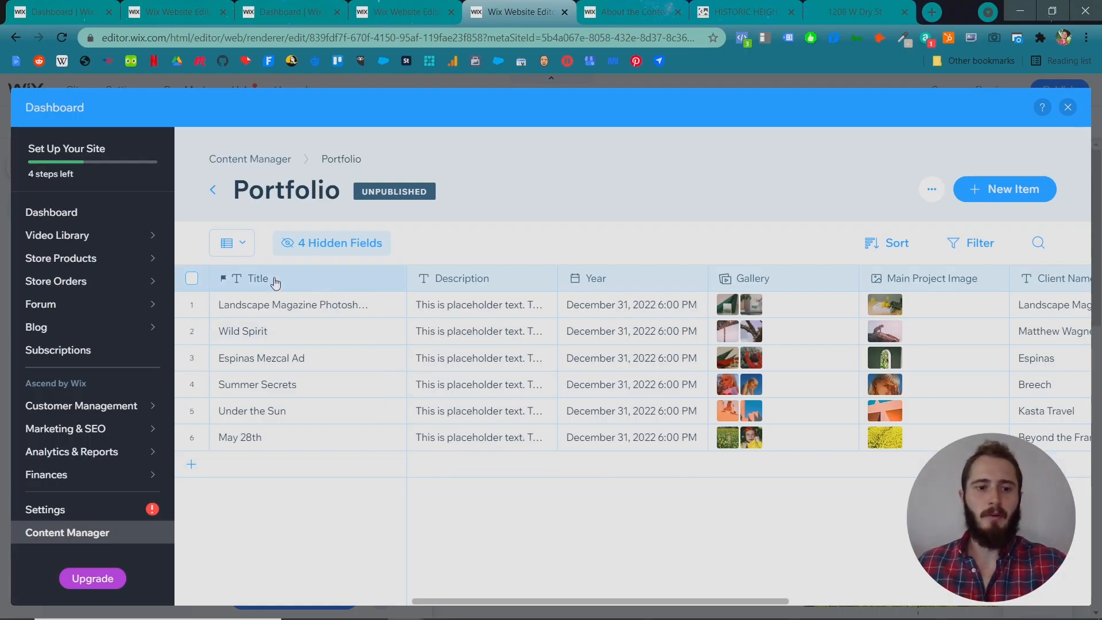
# Rename the Title field to Country Name.
pyautogui.click(270, 281)
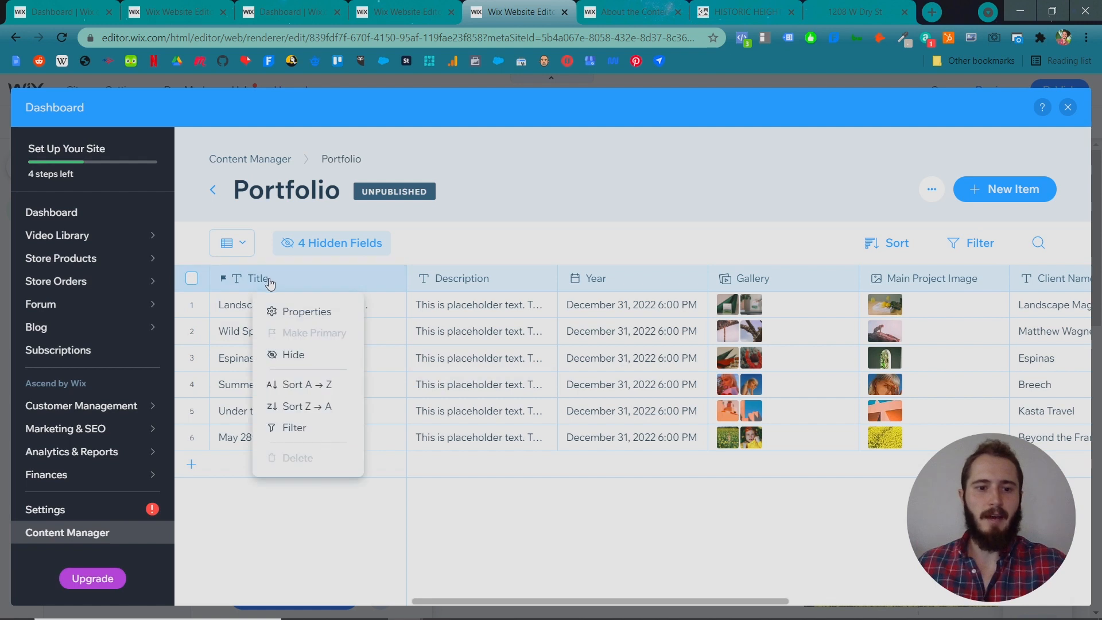
pyautogui.click(300, 320)
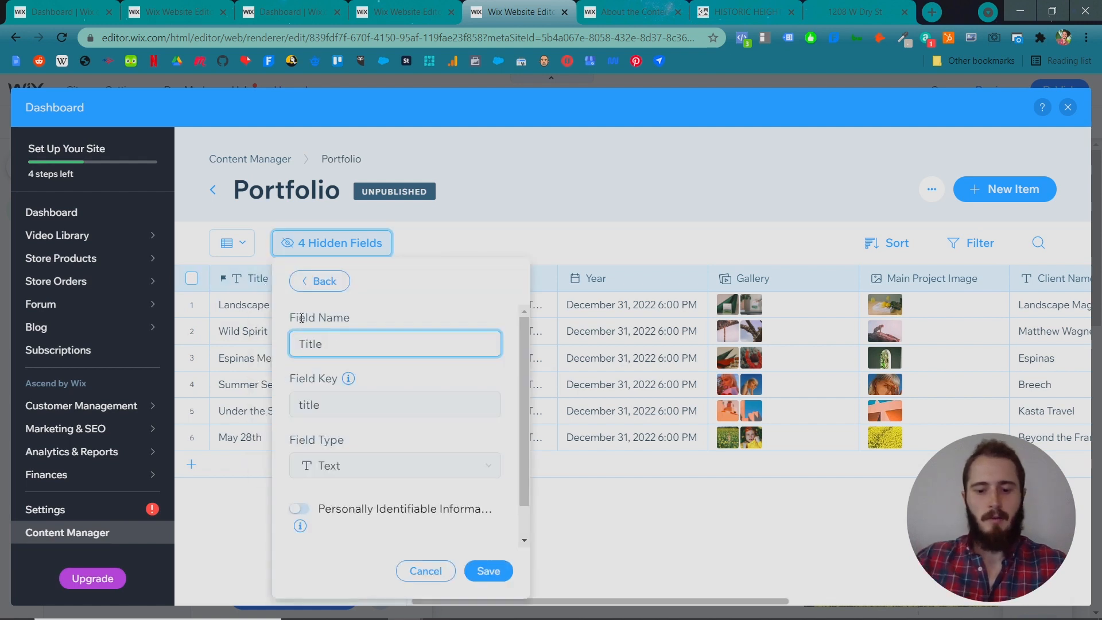
pyautogui.hotkey('ctrl', 'a')
pyautogui.write('Country N')
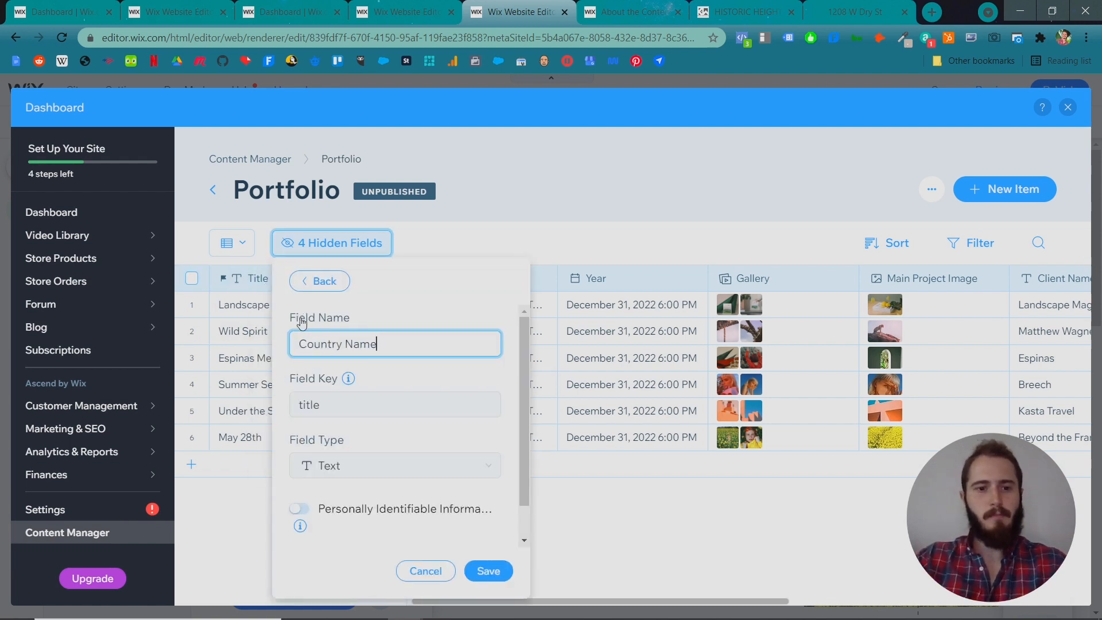
pyautogui.write('ame')
pyautogui.press('Return')
pyautogui.click(287, 576)
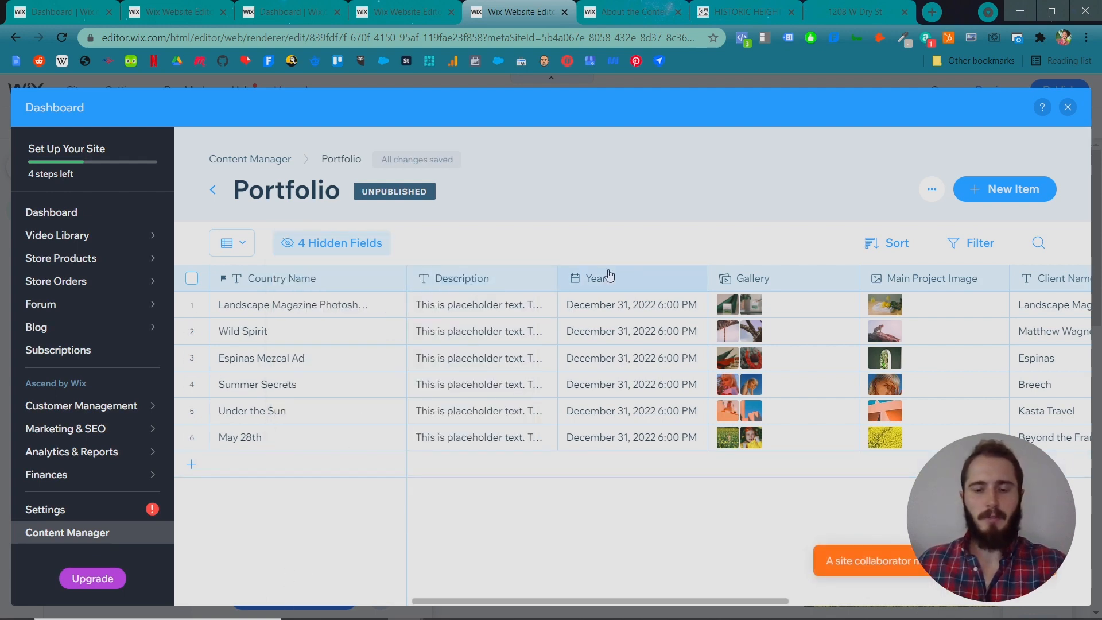
# Rename the Year field to Year Visited.
pyautogui.click(607, 277)
pyautogui.click(608, 310)
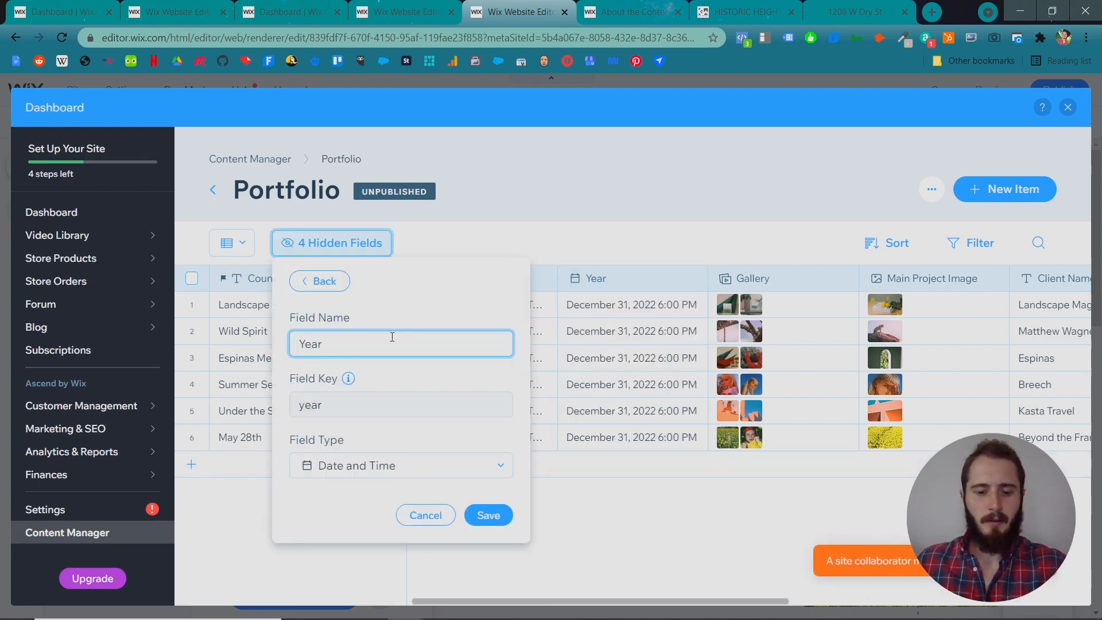
pyautogui.write('Visited')
pyautogui.press('Return')
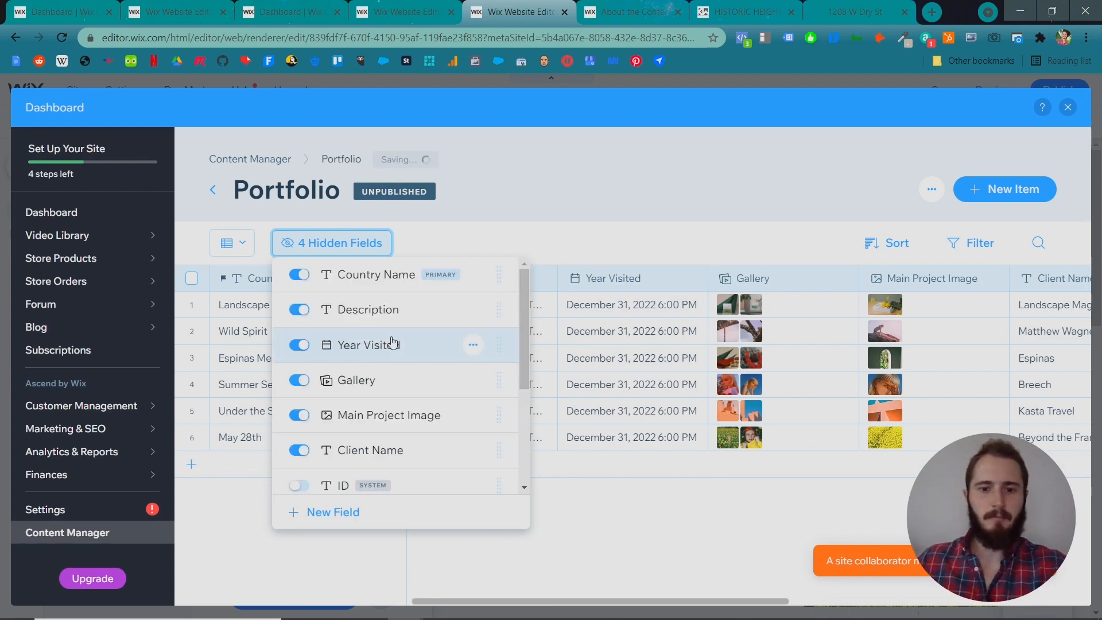
pyautogui.click(788, 525)
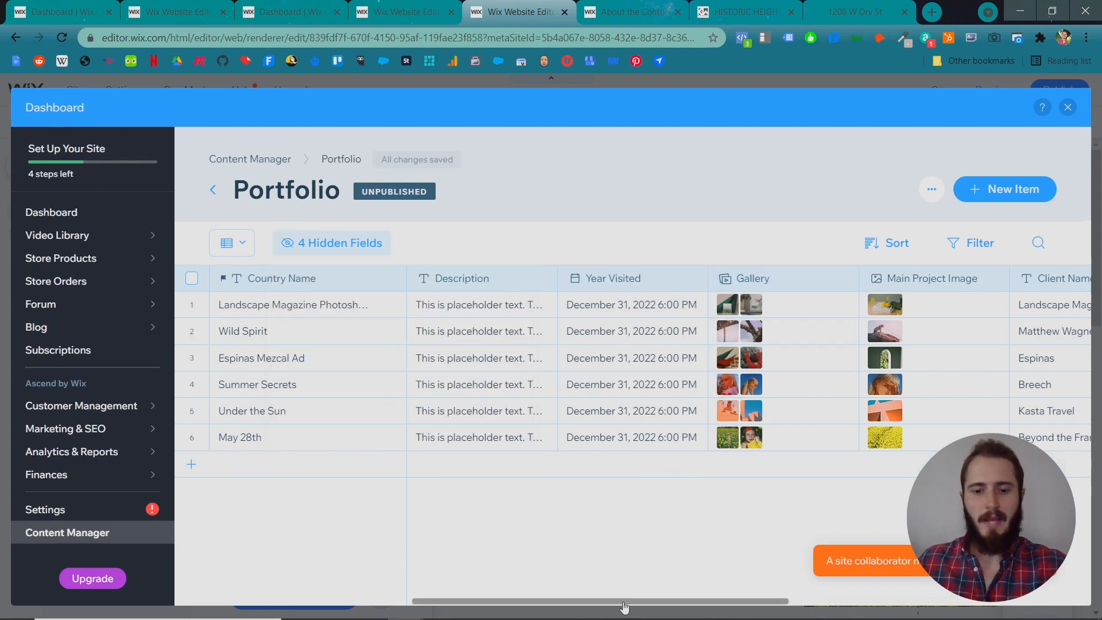
pyautogui.moveTo(624, 609); pyautogui.dragTo(785, 602)
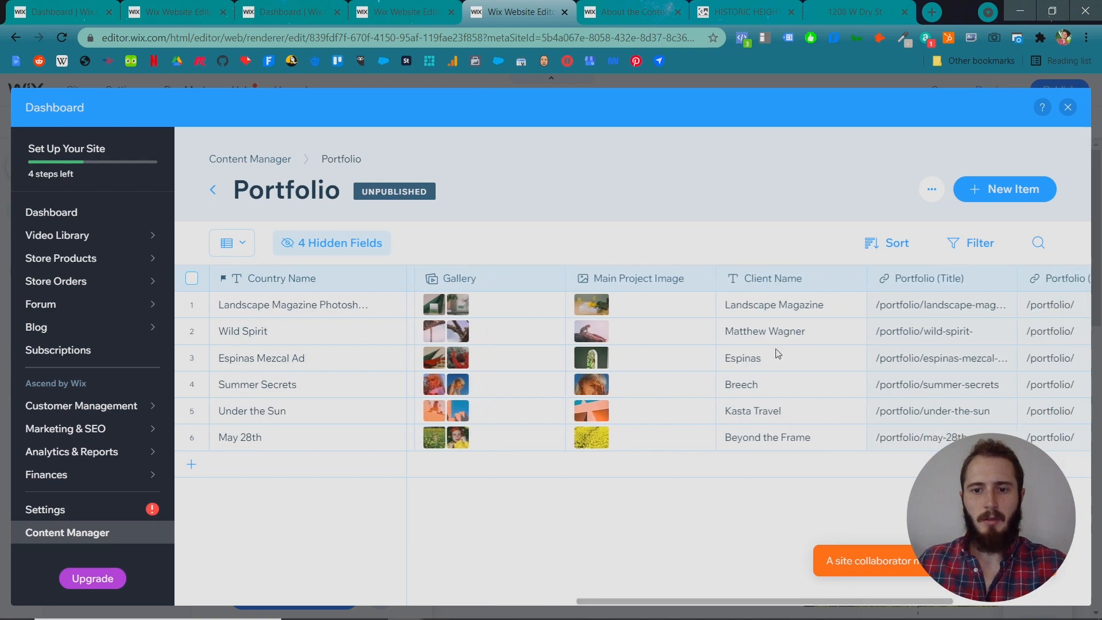
# Delete the Client Name field from the collection.
pyautogui.click(773, 278)
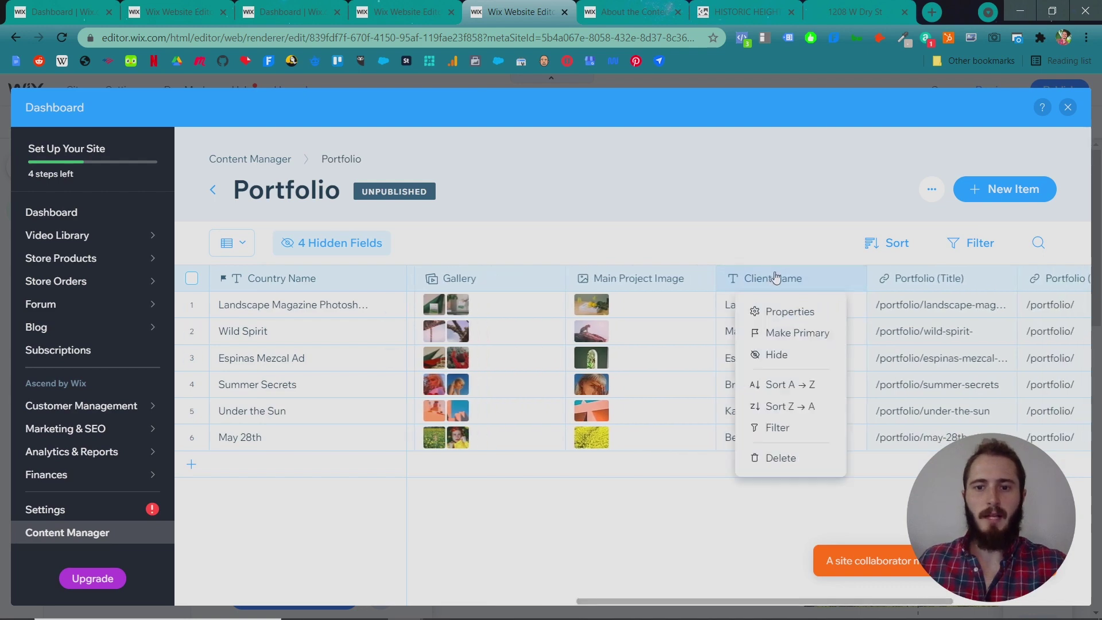
pyautogui.click(804, 463)
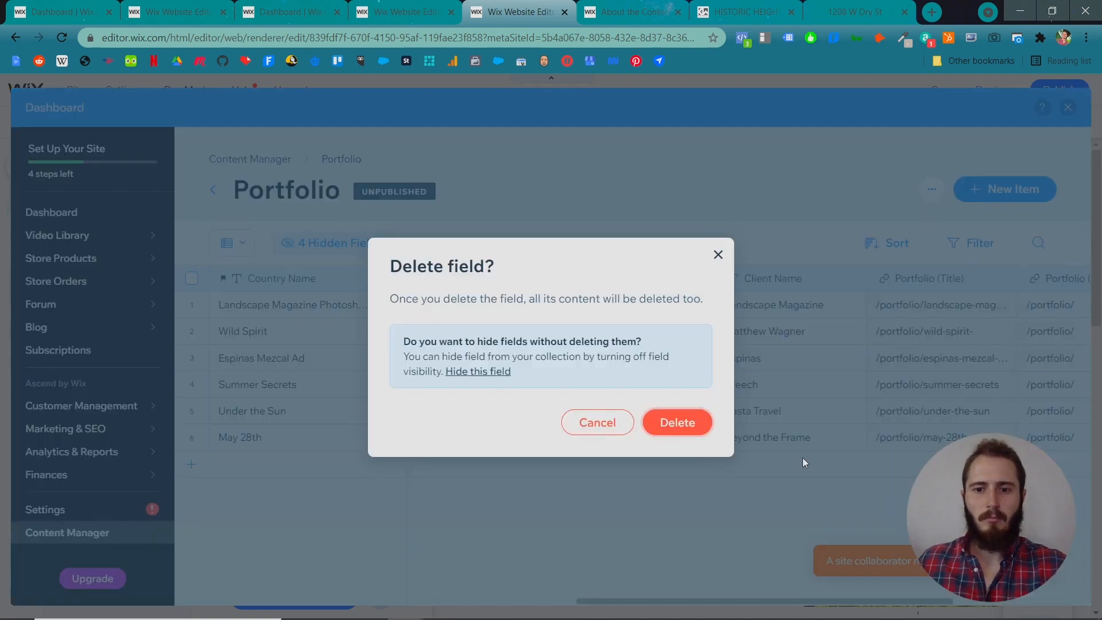
pyautogui.click(678, 422)
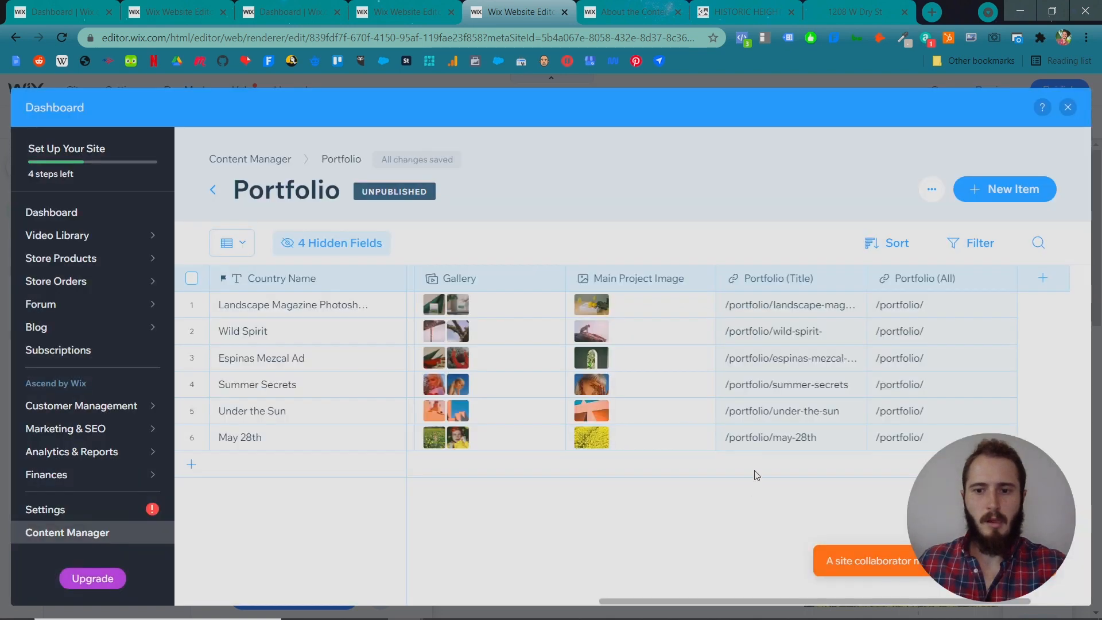
pyautogui.moveTo(726, 601); pyautogui.dragTo(485, 600)
# Enter the six country names: South Korea, Sweden, Colombia, United States, Morocco, China.
pyautogui.doubleClick(309, 303)
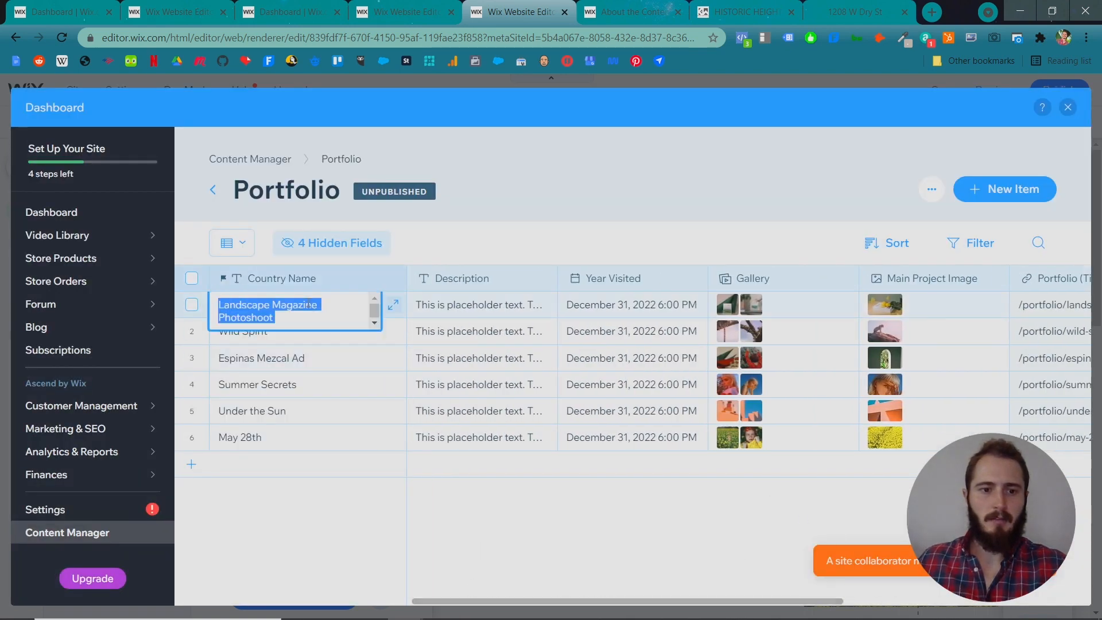
pyautogui.write('South korea')
pyautogui.press('Return')
pyautogui.write('South Korea')
pyautogui.press('Return')
pyautogui.write('Sweden')
pyautogui.press('Return')
pyautogui.write('Colombia')
pyautogui.press('Return')
pyautogui.write('United States')
pyautogui.press('Return')
pyautogui.write('Morocco')
pyautogui.press('Return')
pyautogui.write('China')
pyautogui.press('Return')
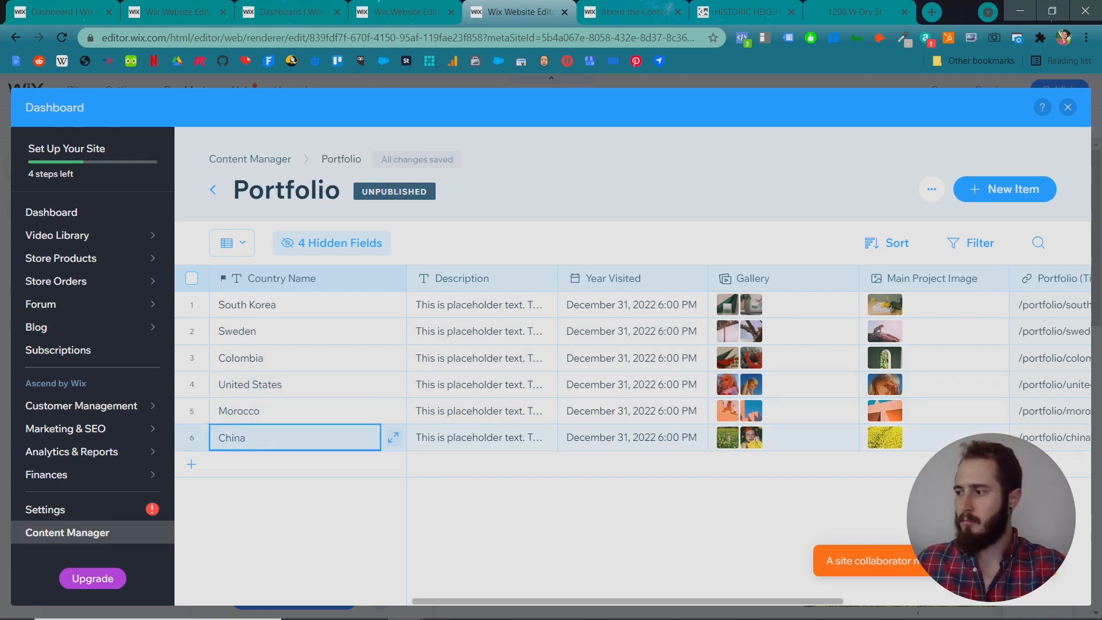
pyautogui.moveTo(551, 616)
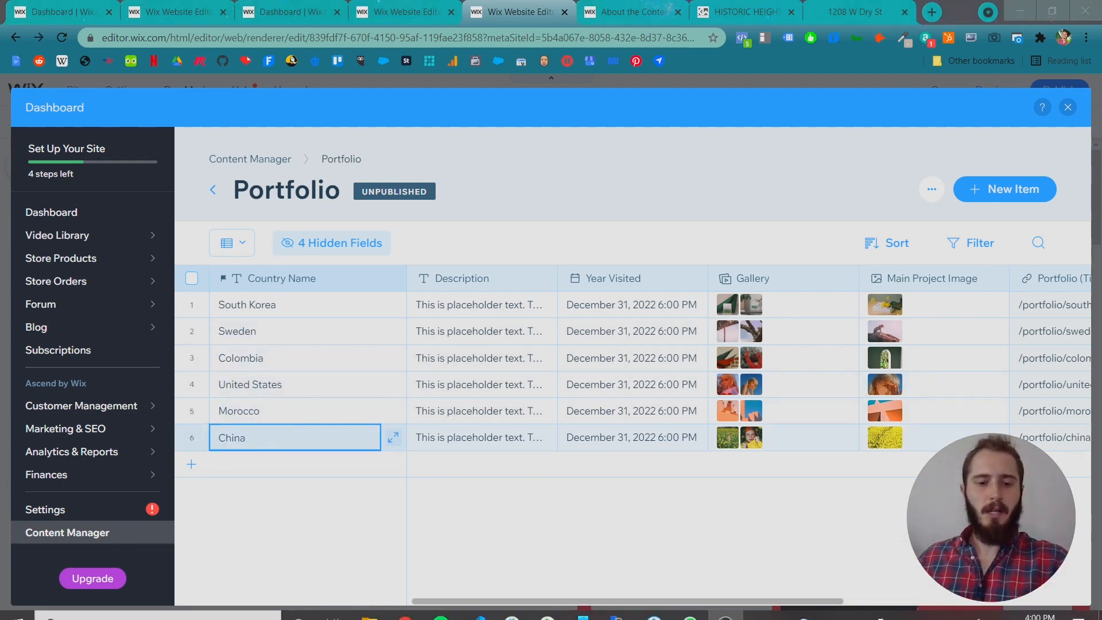
pyautogui.moveTo(551, 599); pyautogui.dragTo(745, 600)
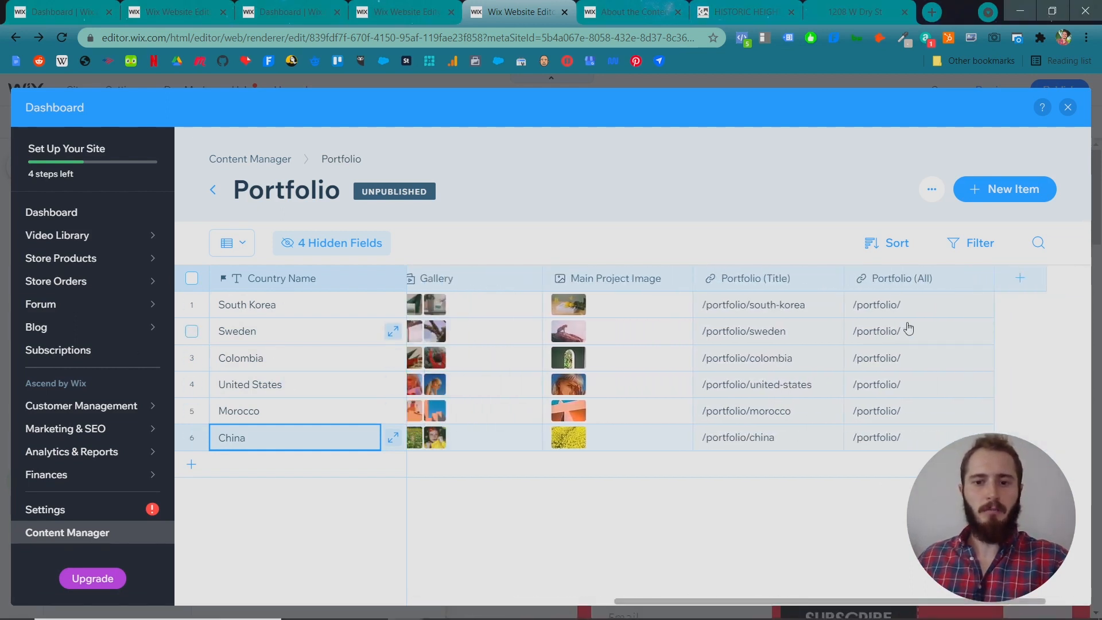
# Start a new Portfolio field and review the available field types.
pyautogui.click(1017, 282)
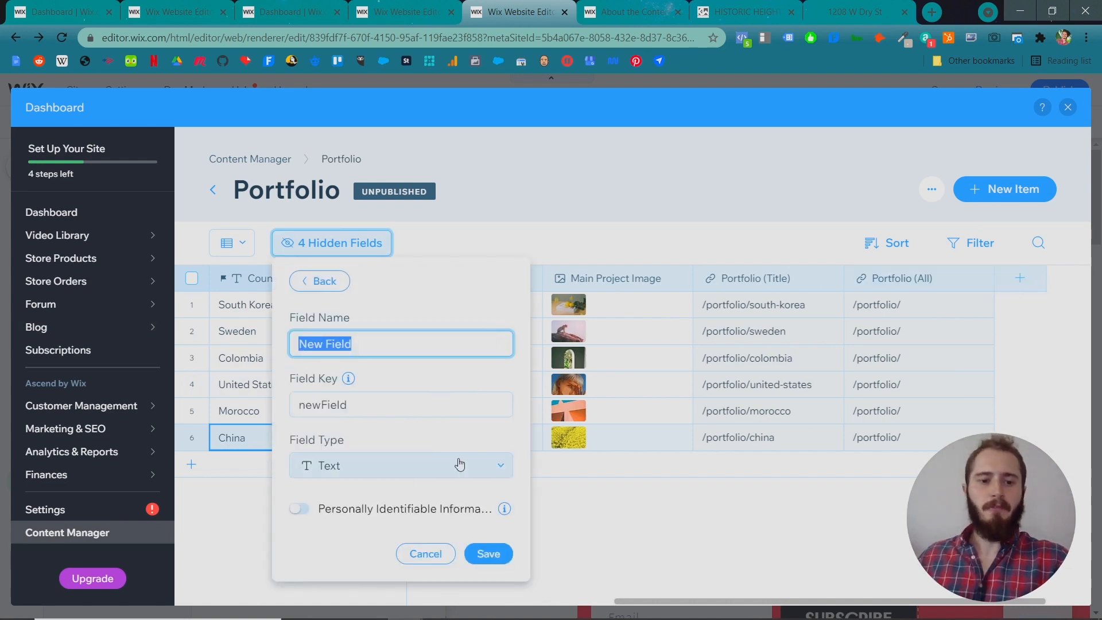
pyautogui.click(461, 466)
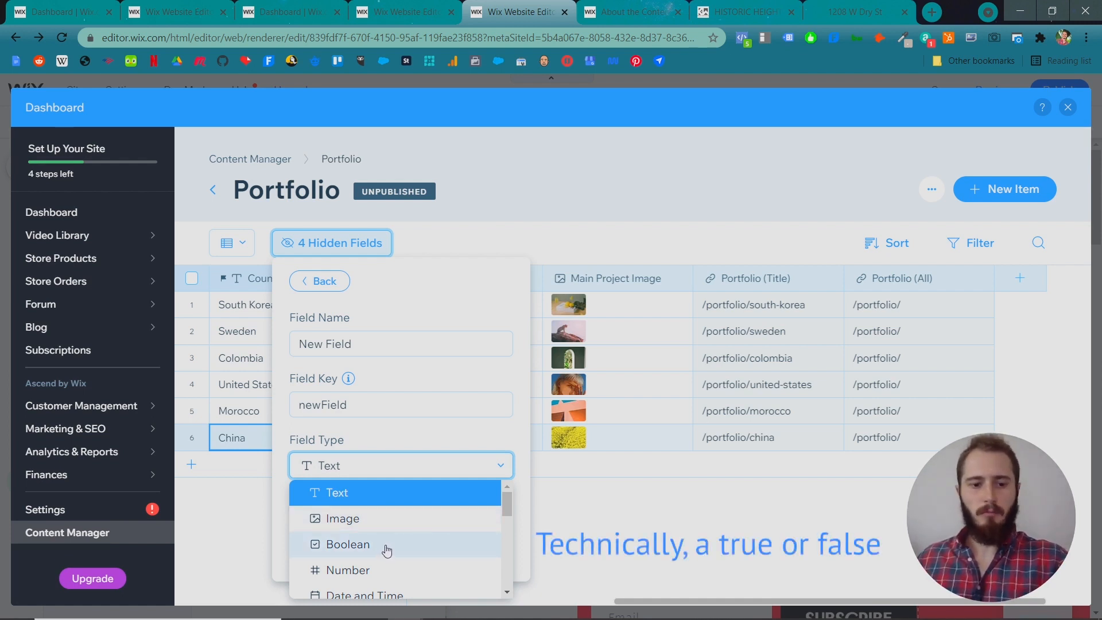
pyautogui.scroll(-1, 383, 546)
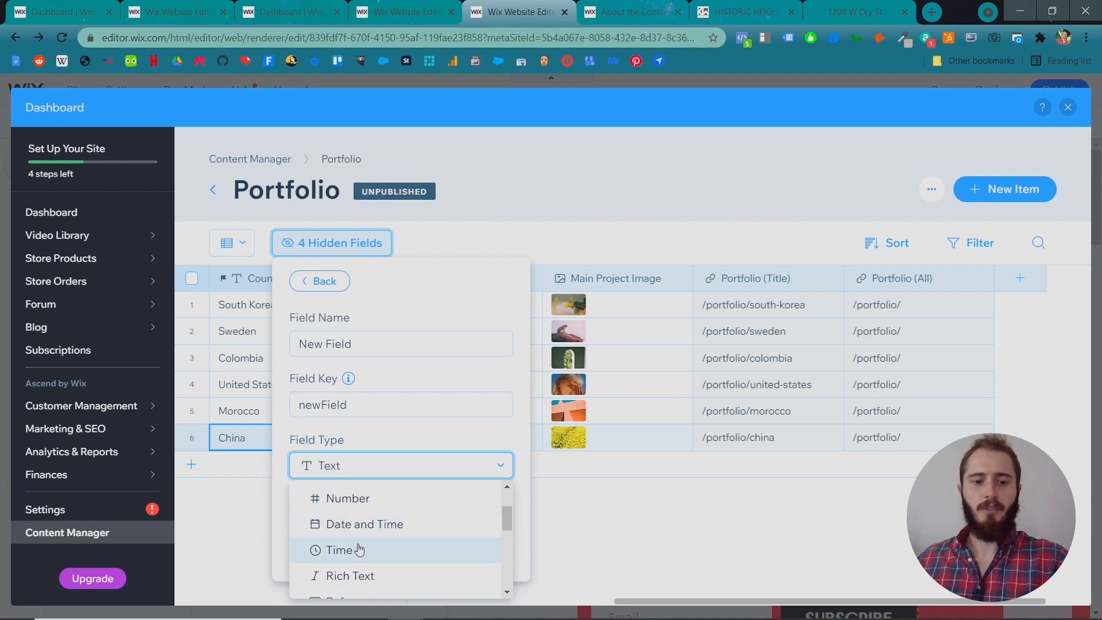
pyautogui.scroll(-1, 362, 530)
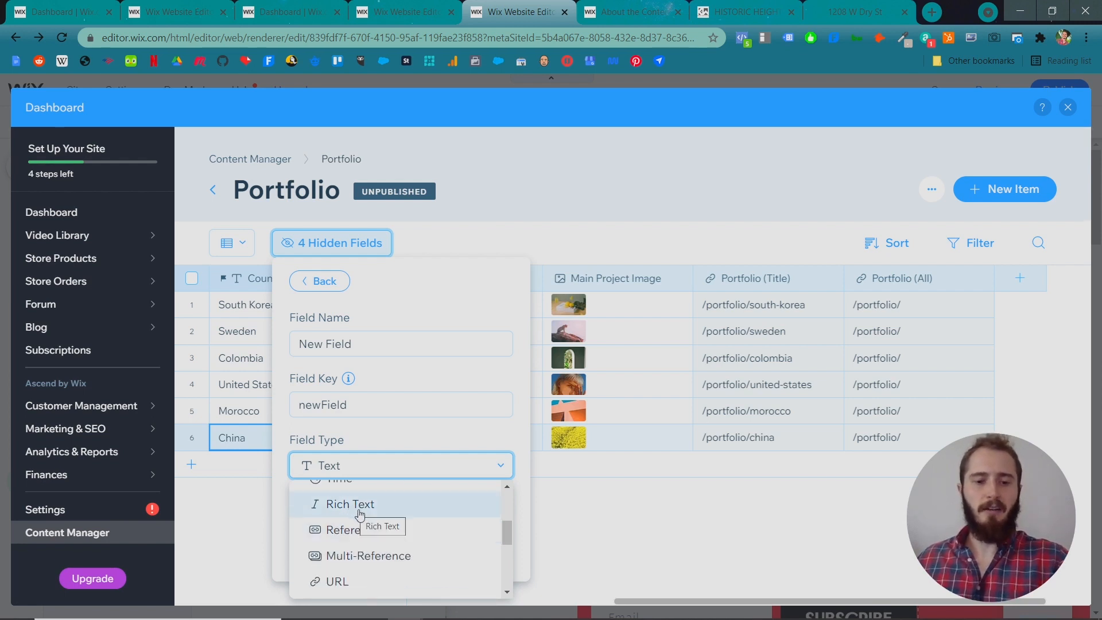
pyautogui.scroll(2, 361, 513)
pyautogui.scroll(2, 365, 517)
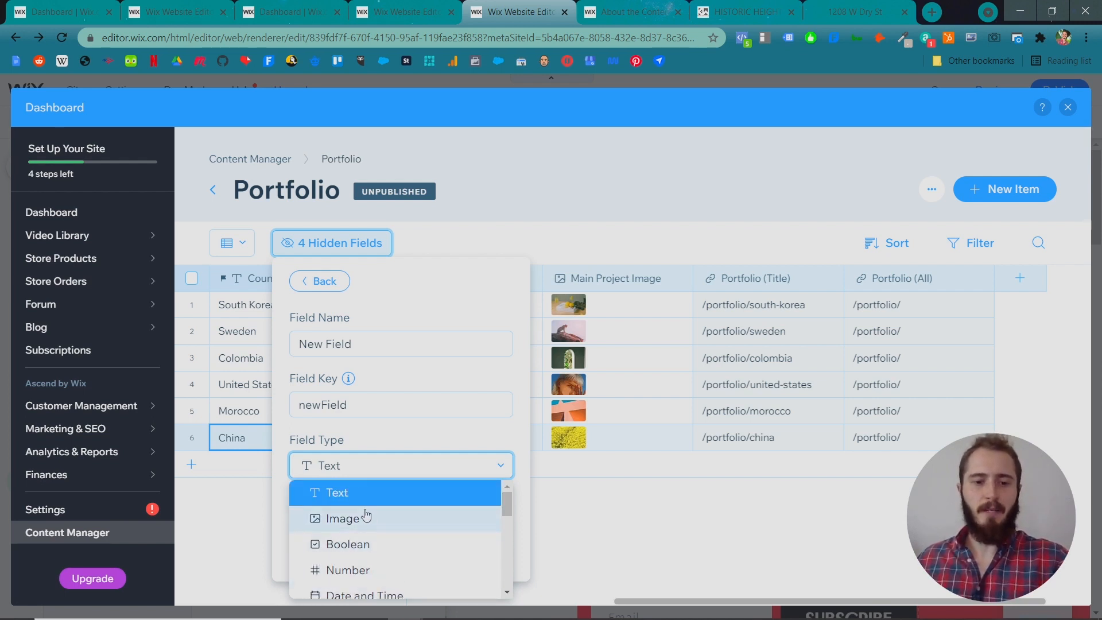
pyautogui.scroll(-2, 405, 515)
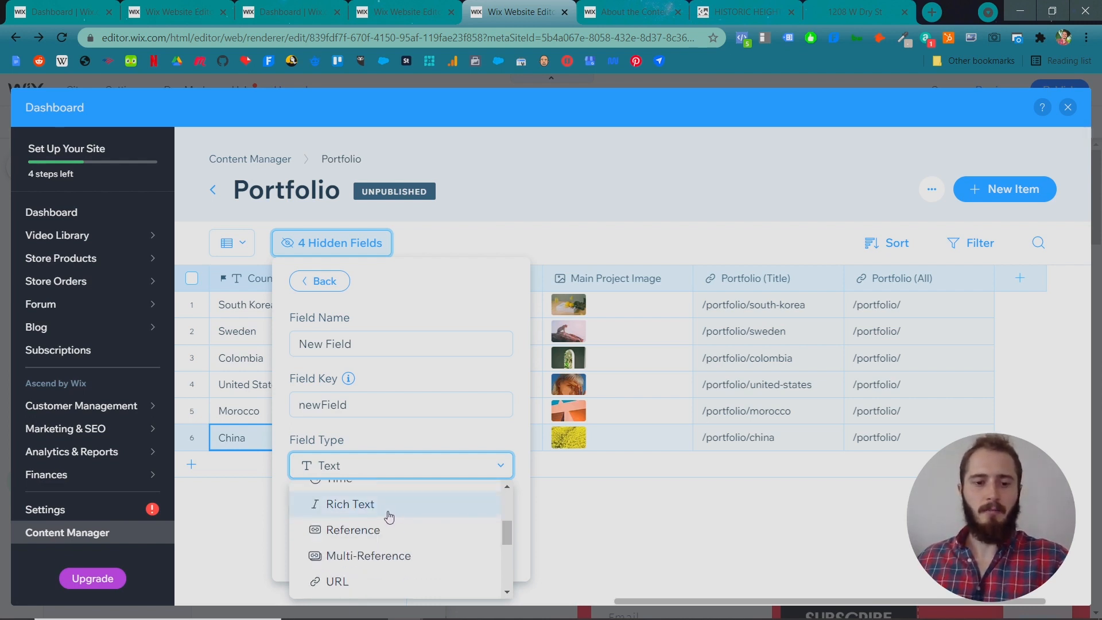
pyautogui.scroll(-2, 388, 514)
pyautogui.scroll(-2, 383, 517)
pyautogui.scroll(2, 382, 528)
pyautogui.scroll(-2, 375, 550)
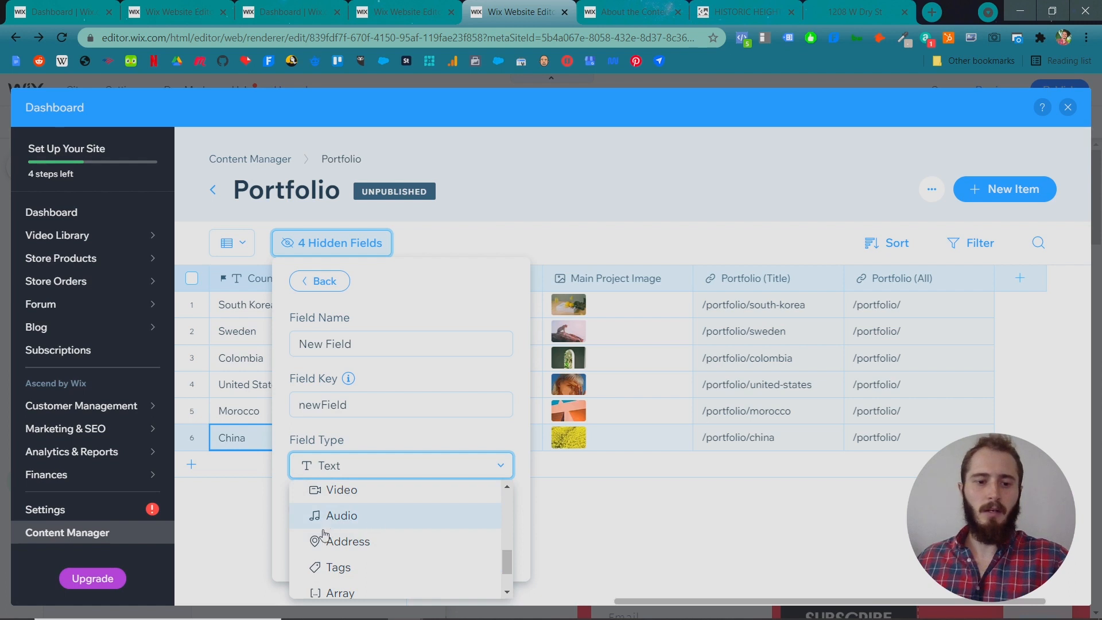
pyautogui.scroll(-2, 356, 543)
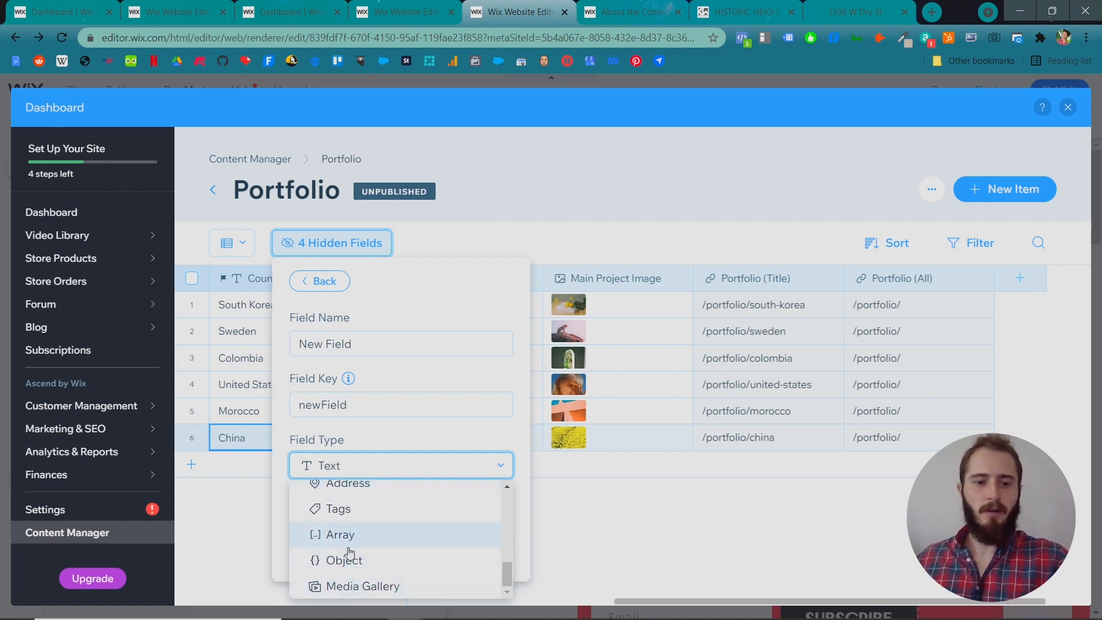
# Name the new field Country Location, make it an Address type, and save it.
pyautogui.press('Escape')
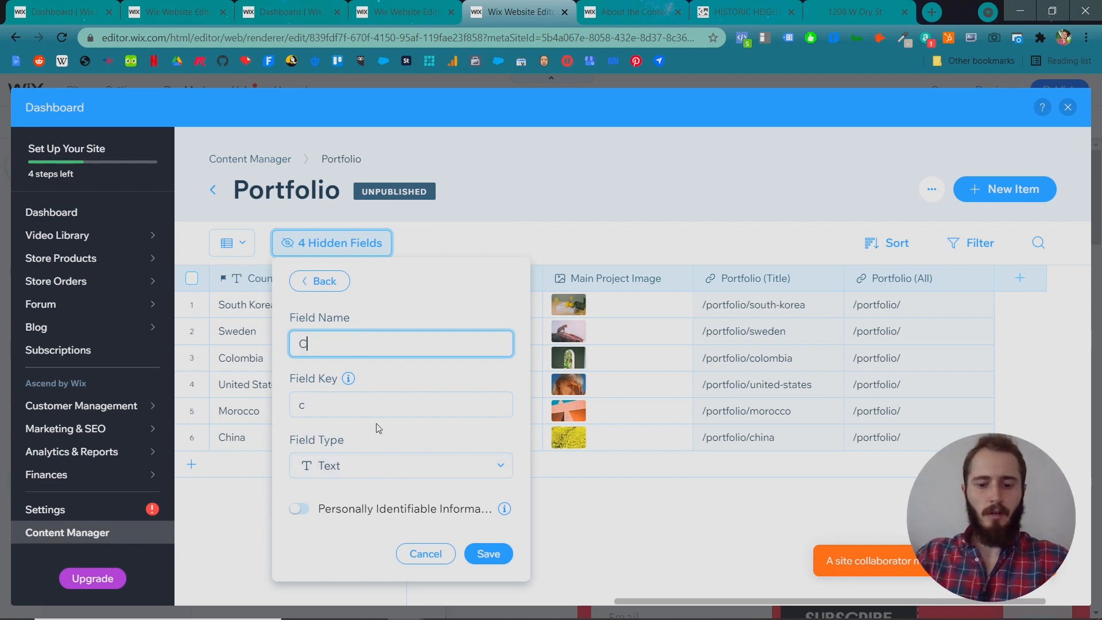
pyautogui.write('Country Location')
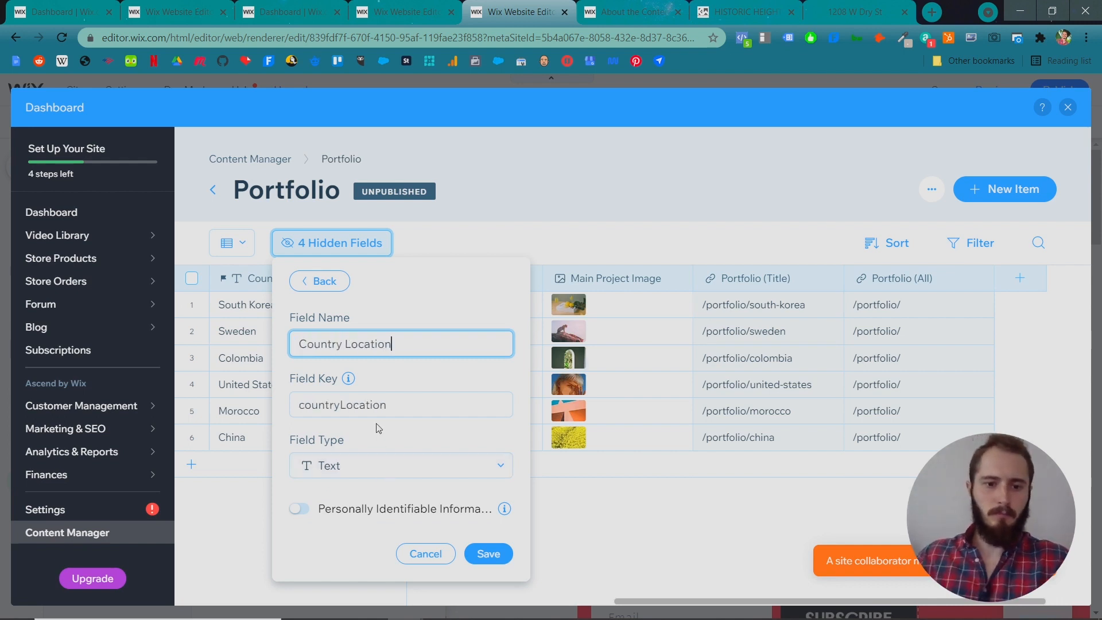
pyautogui.click(440, 465)
pyautogui.scroll(-3, 401, 517)
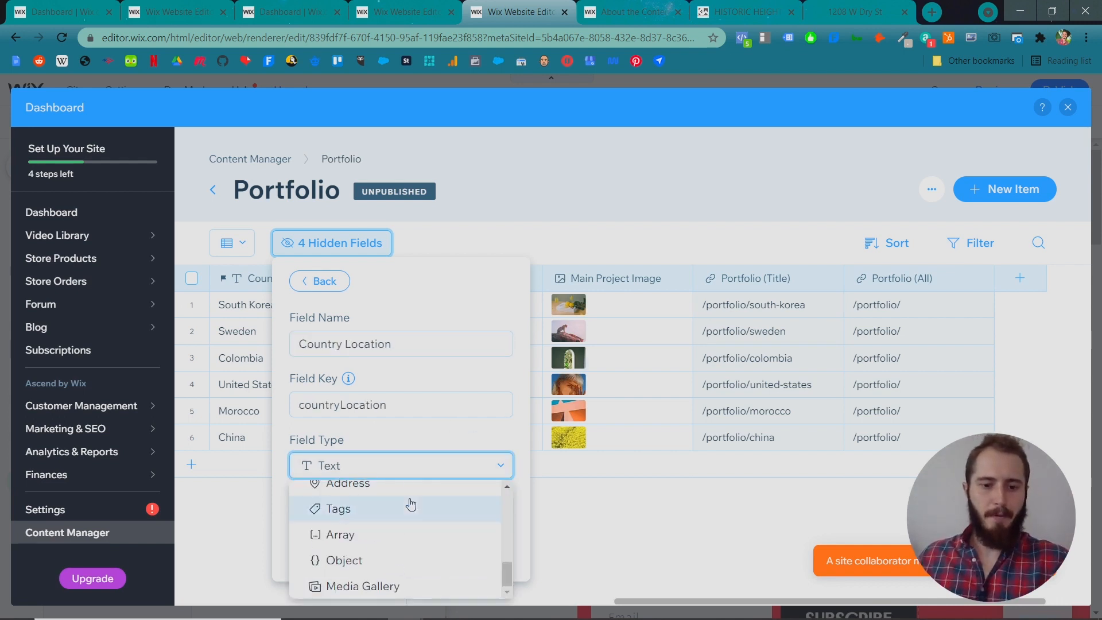
pyautogui.scroll(2, 397, 535)
pyautogui.click(385, 552)
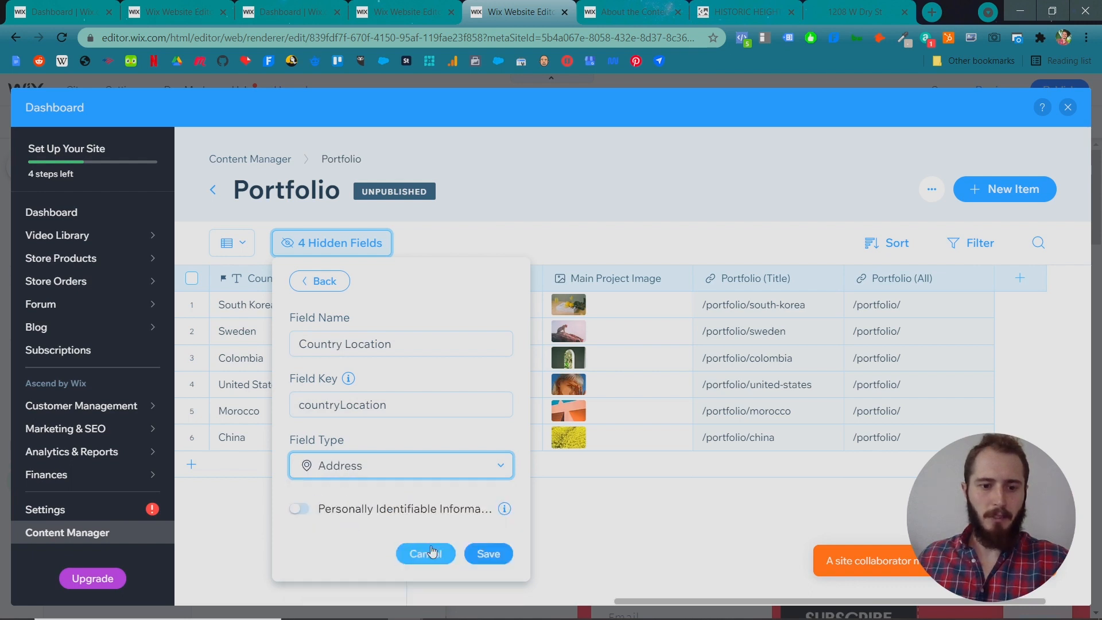
pyautogui.click(502, 555)
# Move the Country Location column to sit right after Country Name.
pyautogui.click(895, 319)
pyautogui.moveTo(948, 278); pyautogui.dragTo(280, 258)
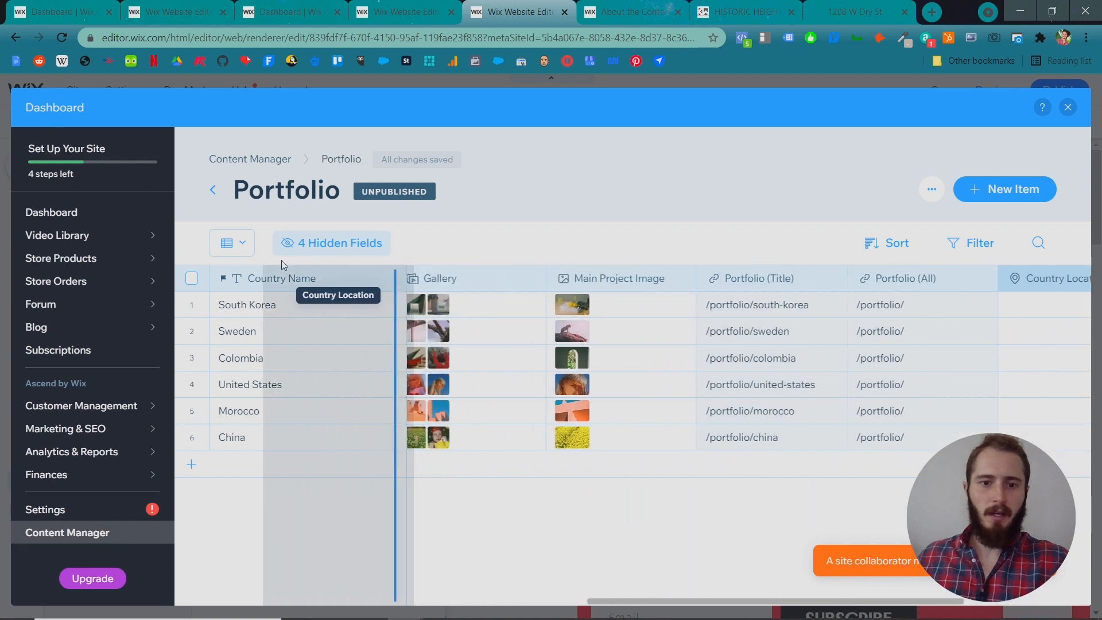
pyautogui.moveTo(282, 259); pyautogui.dragTo(424, 257)
# Set South Korea's Country Location to the suggested 'South Korea' address.
pyautogui.doubleClick(478, 304)
pyautogui.write('south')
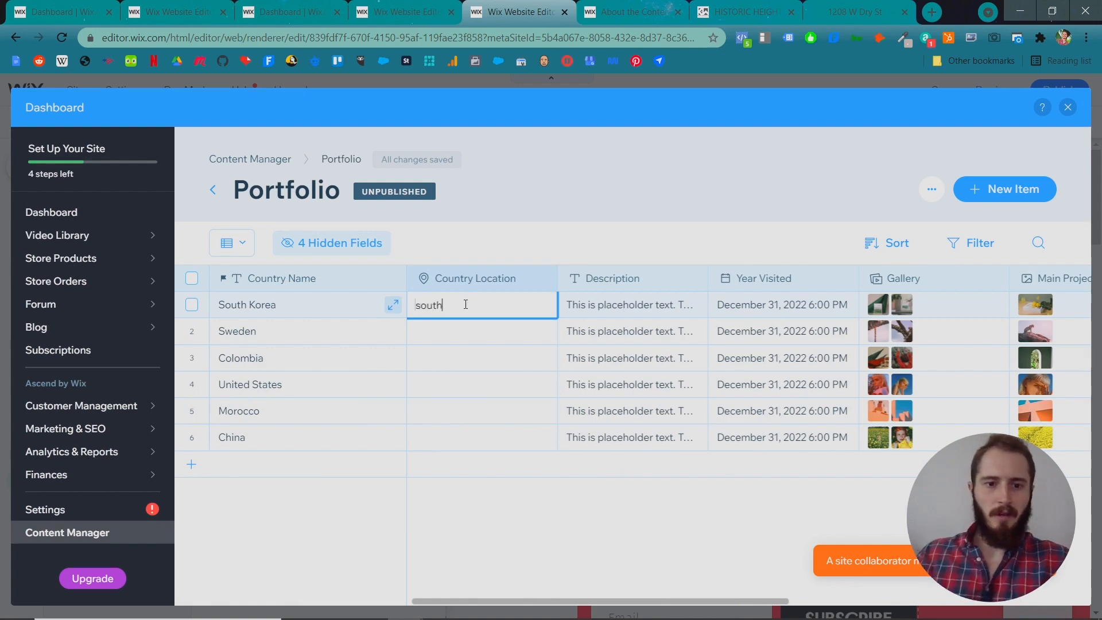
pyautogui.write(' korea')
pyautogui.click(524, 336)
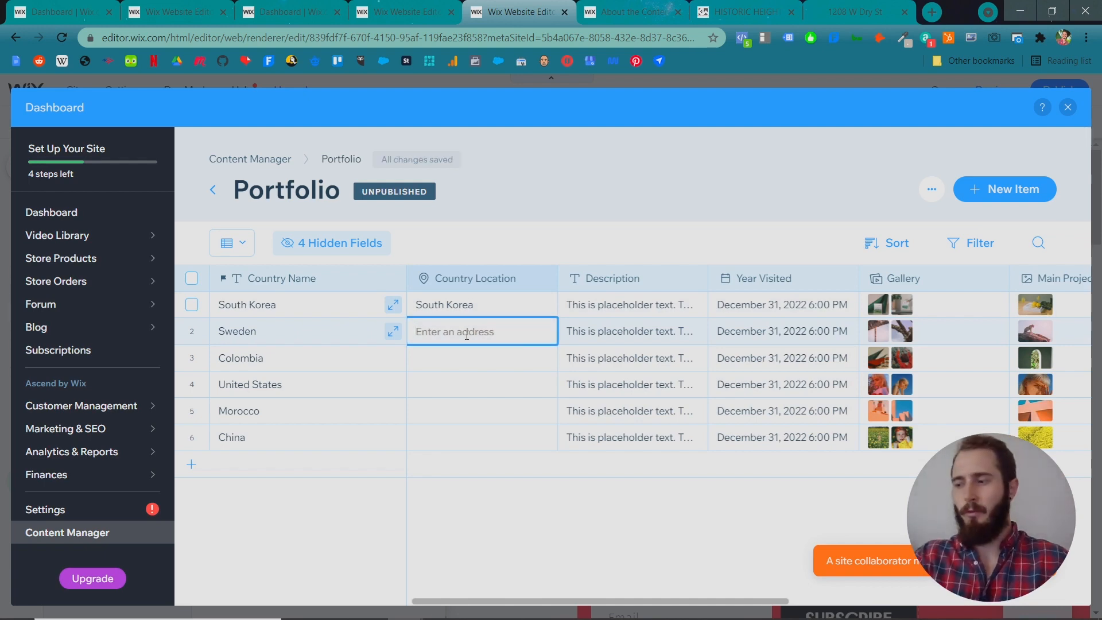
pyautogui.write('sweden')
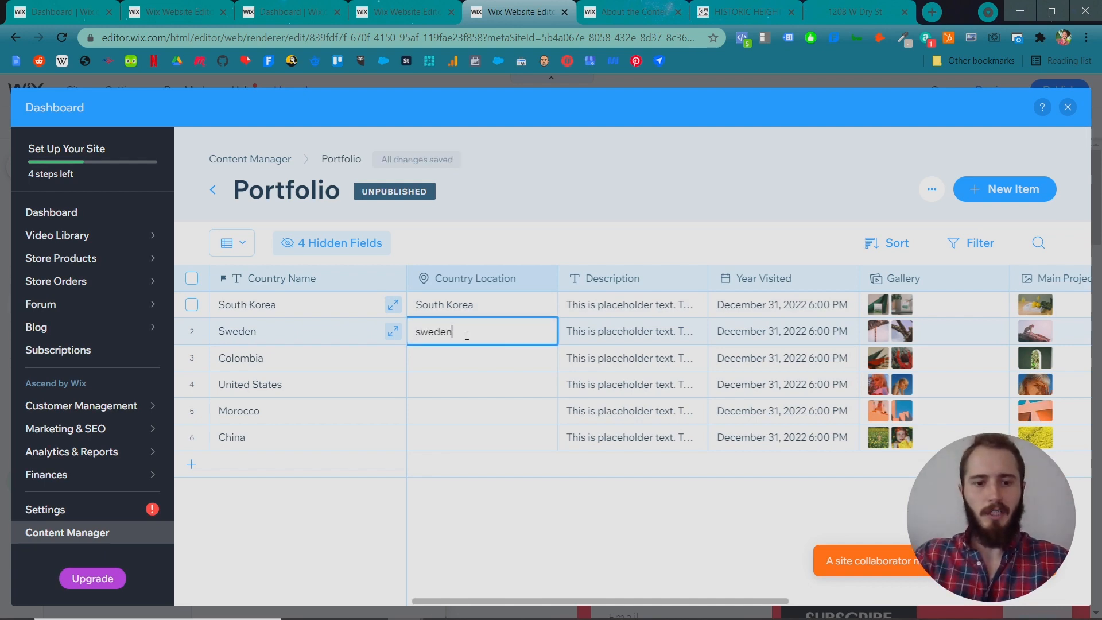
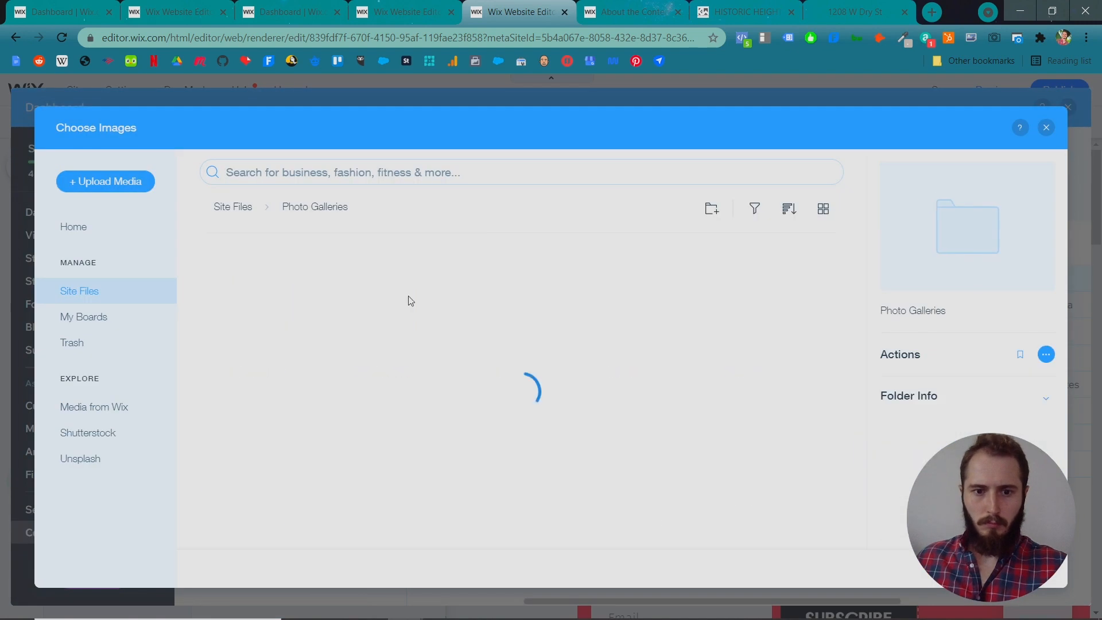
pyautogui.hscroll(-5, 593, 510)
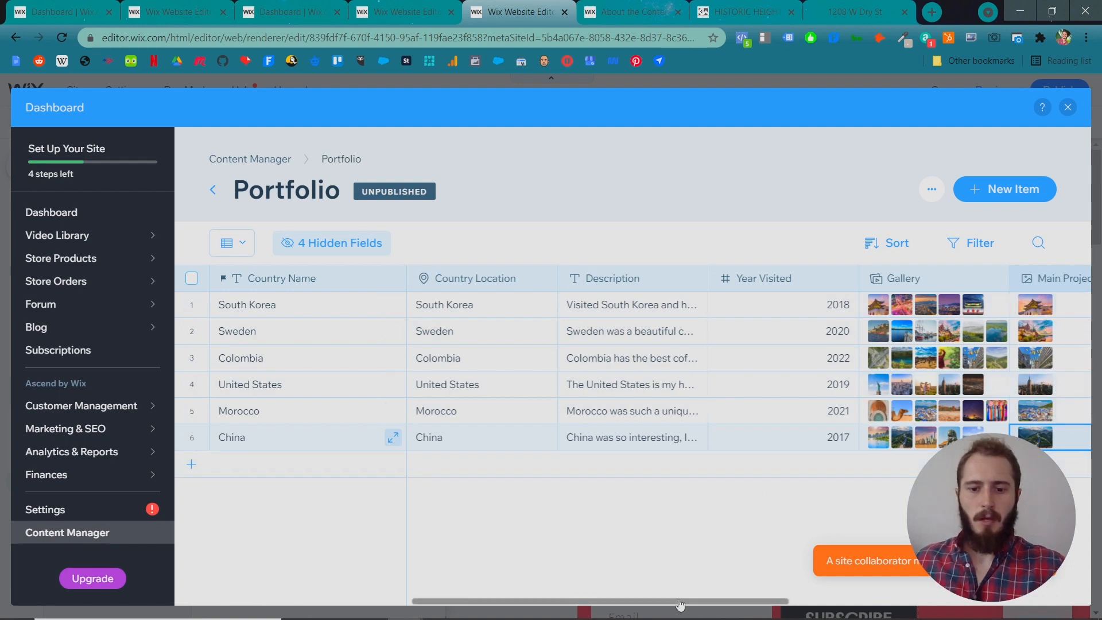
pyautogui.moveTo(680, 600); pyautogui.dragTo(779, 598)
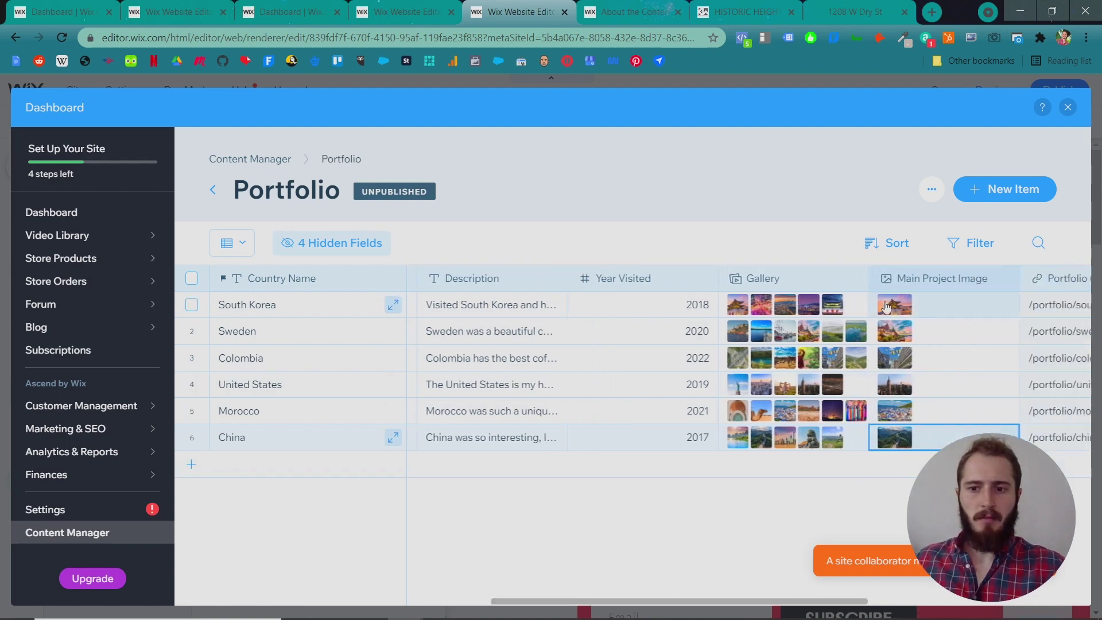
# Rename the Main Project Image field to Main Country Image and save it.
pyautogui.click(935, 281)
pyautogui.click(912, 312)
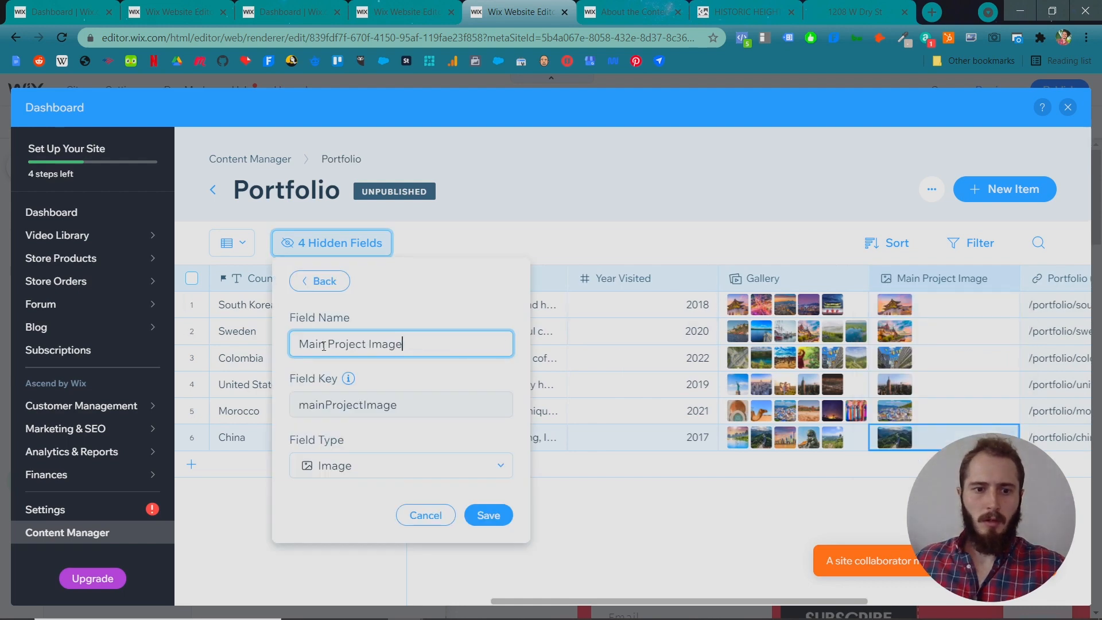
pyautogui.moveTo(327, 344); pyautogui.dragTo(447, 344)
pyautogui.write('Country Image')
pyautogui.press('Return')
pyautogui.click(721, 212)
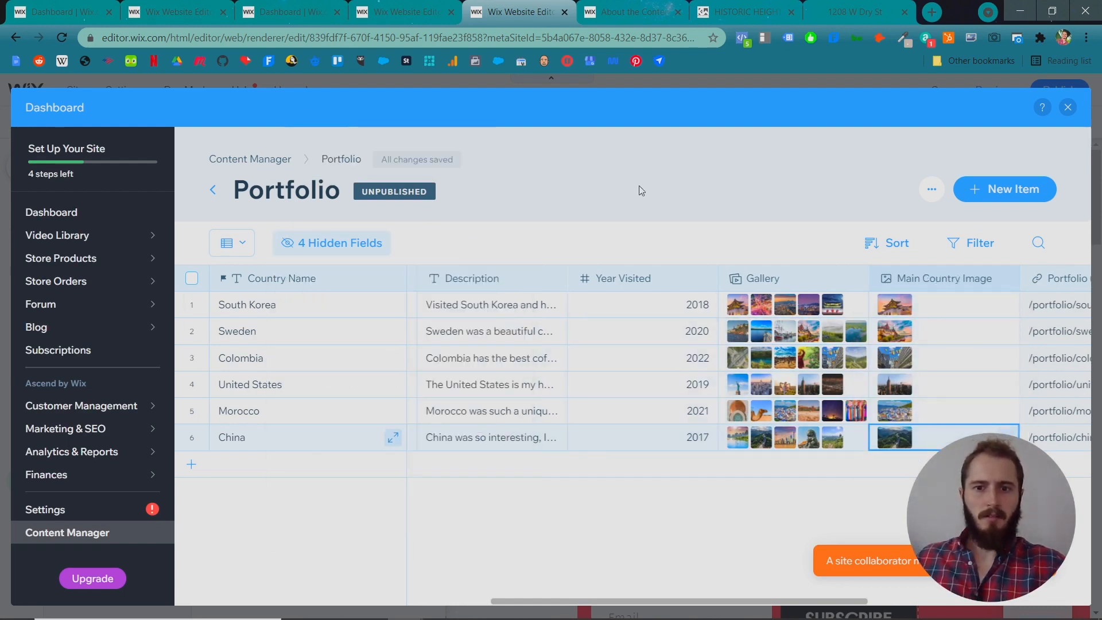
# Rename the Portfolio collection to Travel Photography via Edit Settings and save.
pyautogui.click(931, 189)
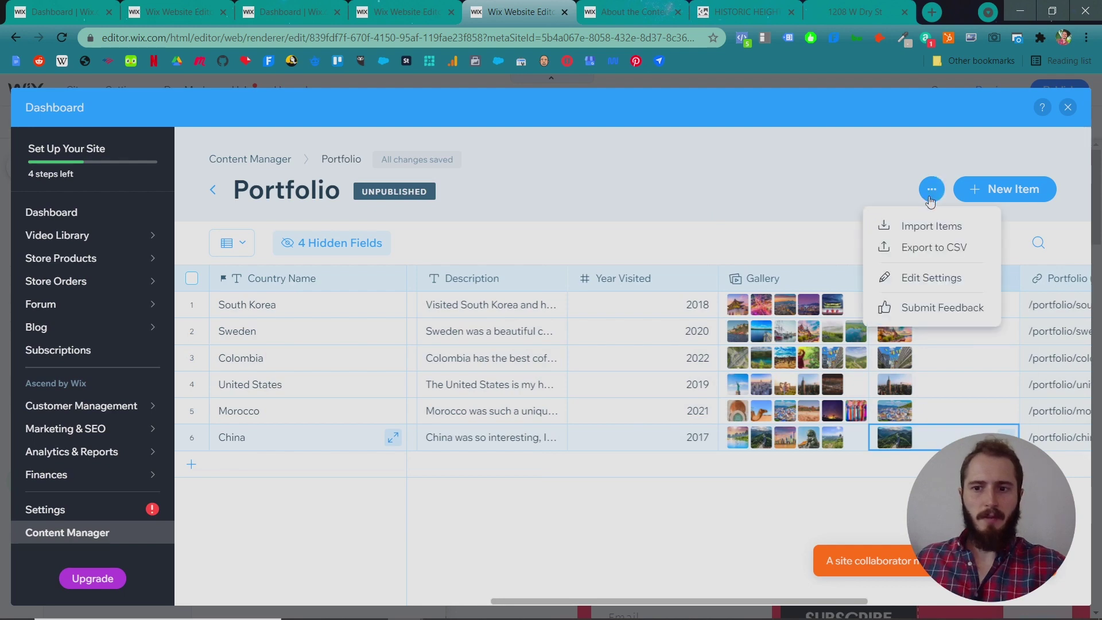
pyautogui.click(931, 277)
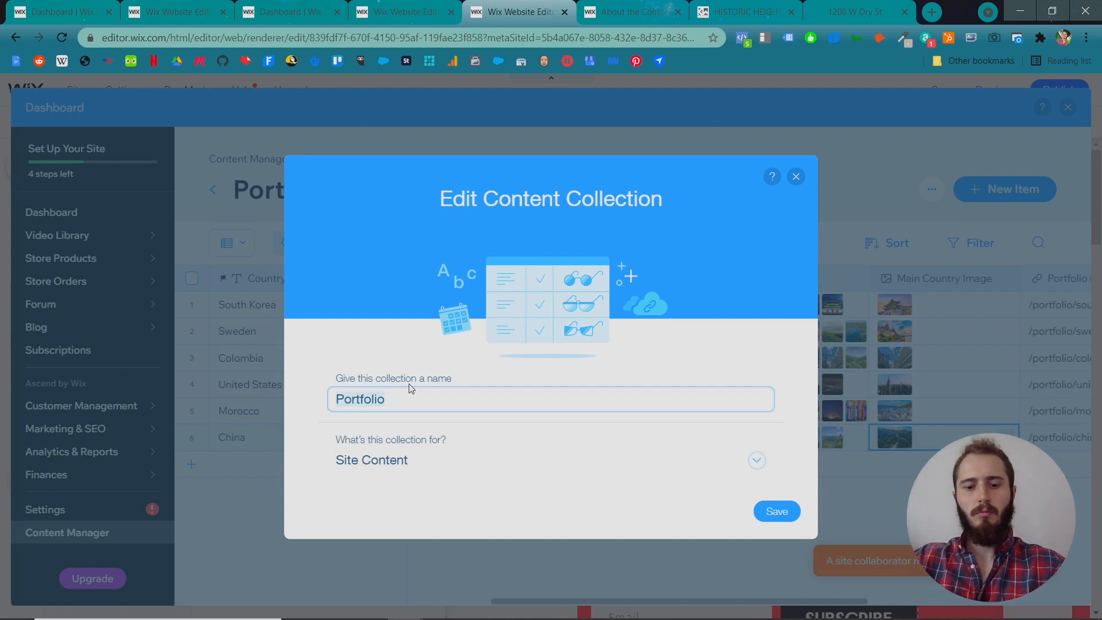
pyautogui.press('BackSpace')
pyautogui.press('BackSpace')
pyautogui.press('BackSpace')
pyautogui.press('BackSpace')
pyautogui.press('BackSpace')
pyautogui.press('BackSpace')
pyautogui.write('Travel Photography')
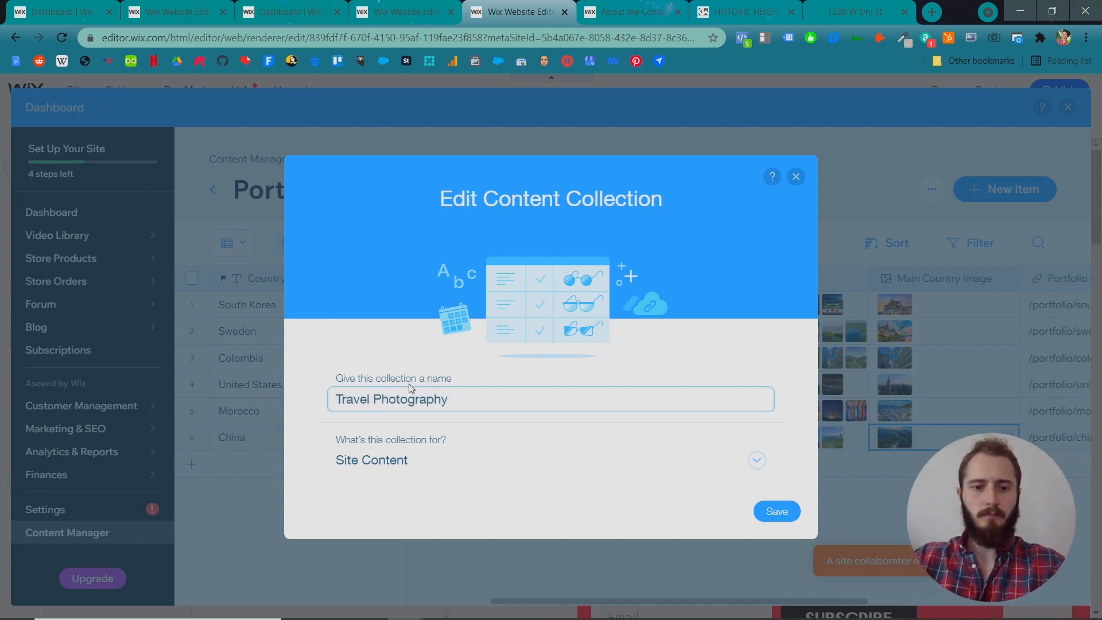
pyautogui.click(776, 512)
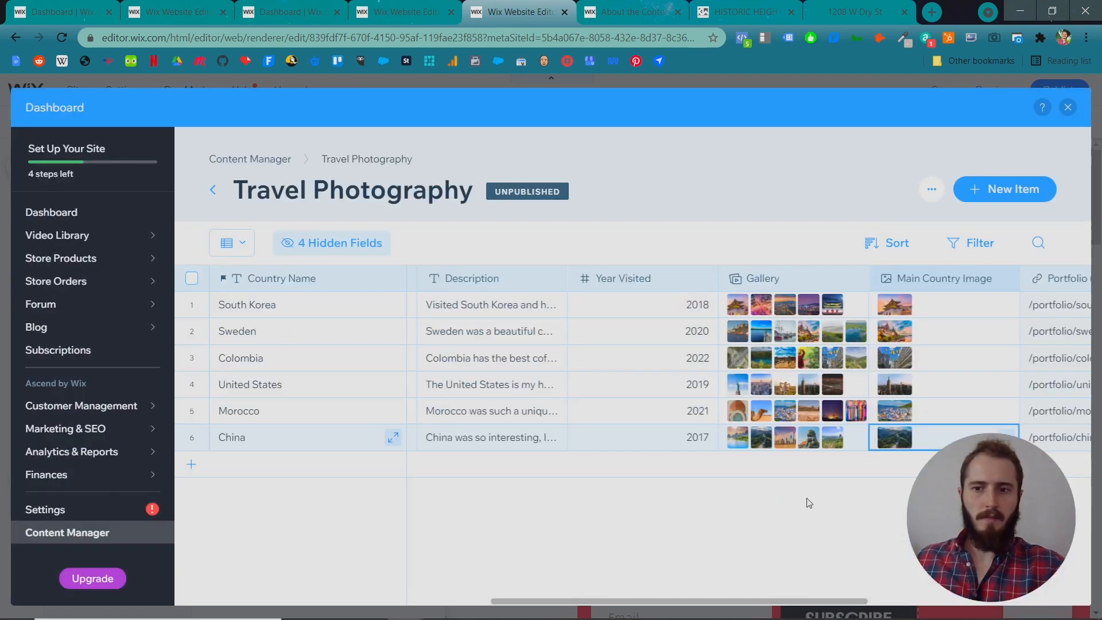
pyautogui.click(931, 190)
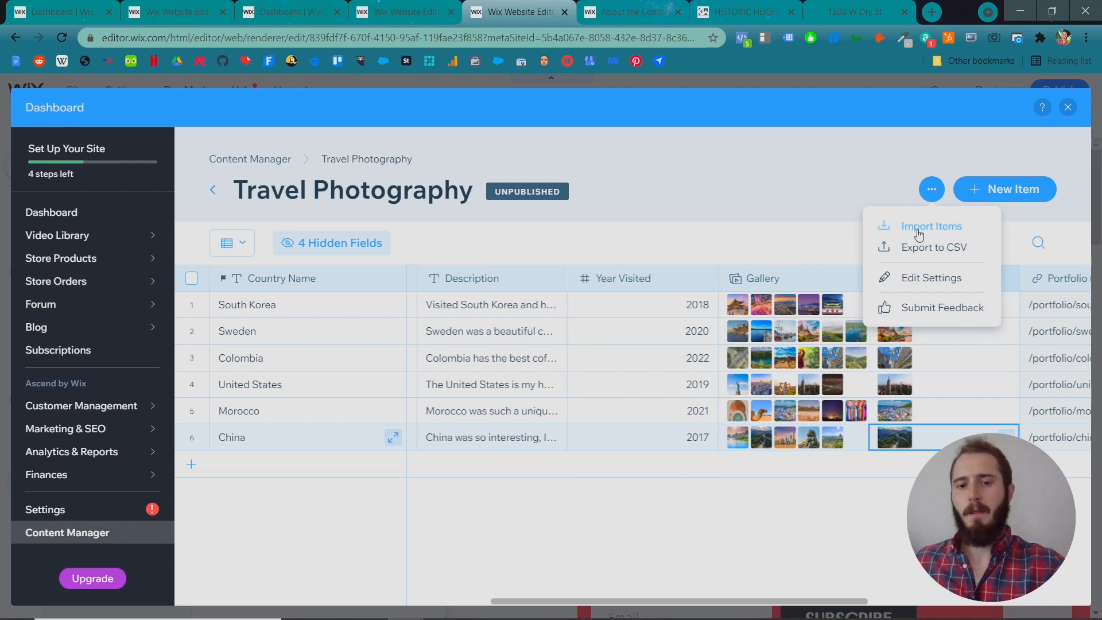
pyautogui.click(735, 548)
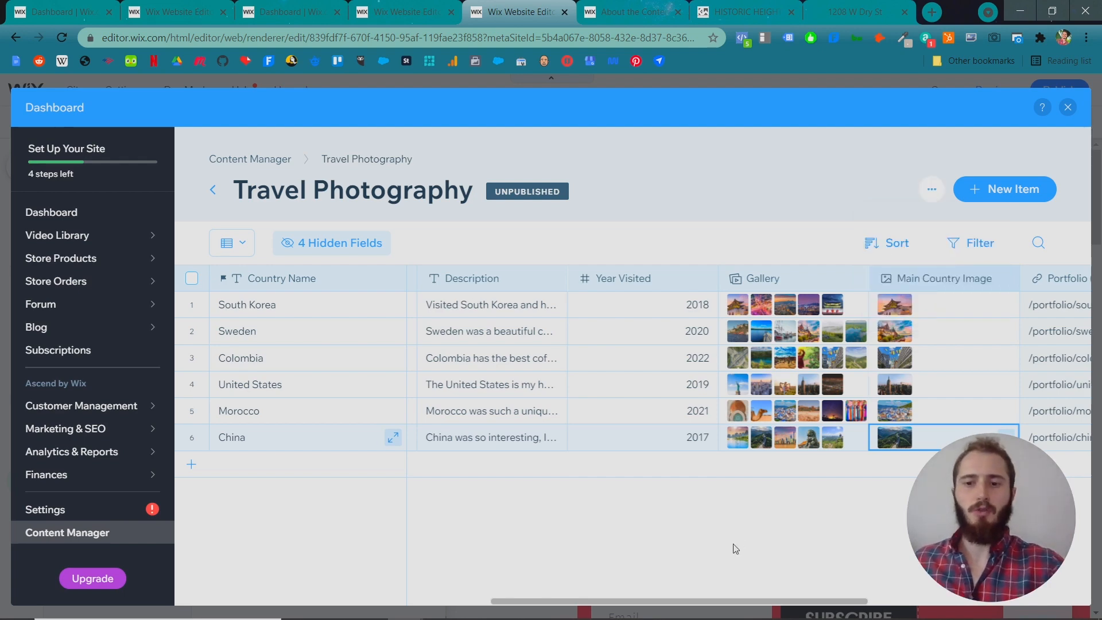
pyautogui.moveTo(695, 610); pyautogui.dragTo(602, 613)
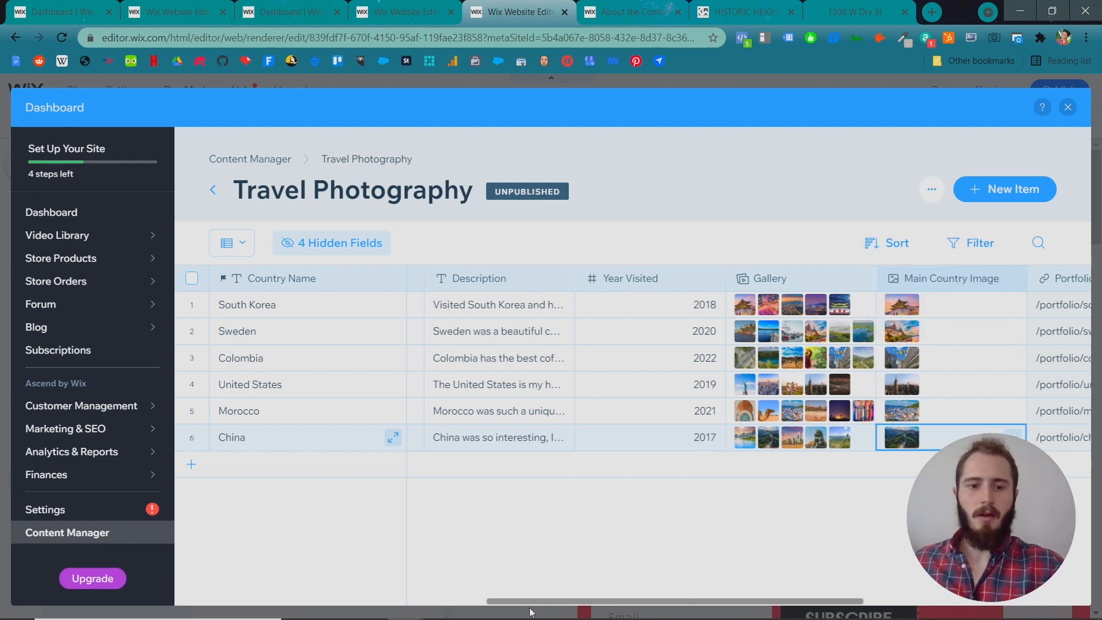
pyautogui.moveTo(530, 611); pyautogui.dragTo(482, 602)
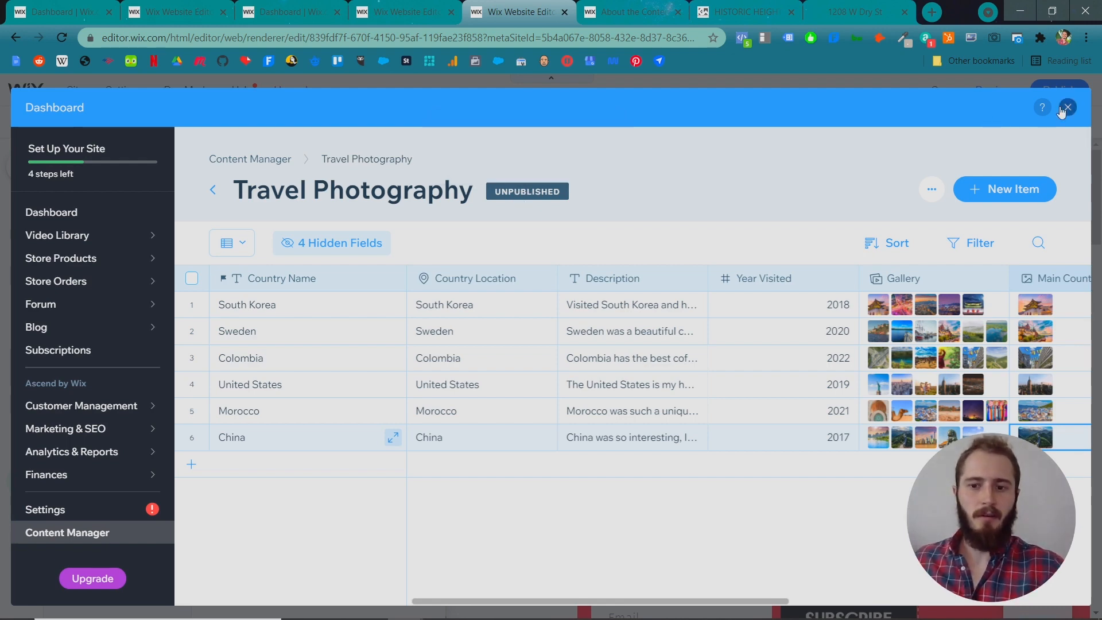
# Close the dashboard, publish the site and view the live site.
pyautogui.click(1066, 109)
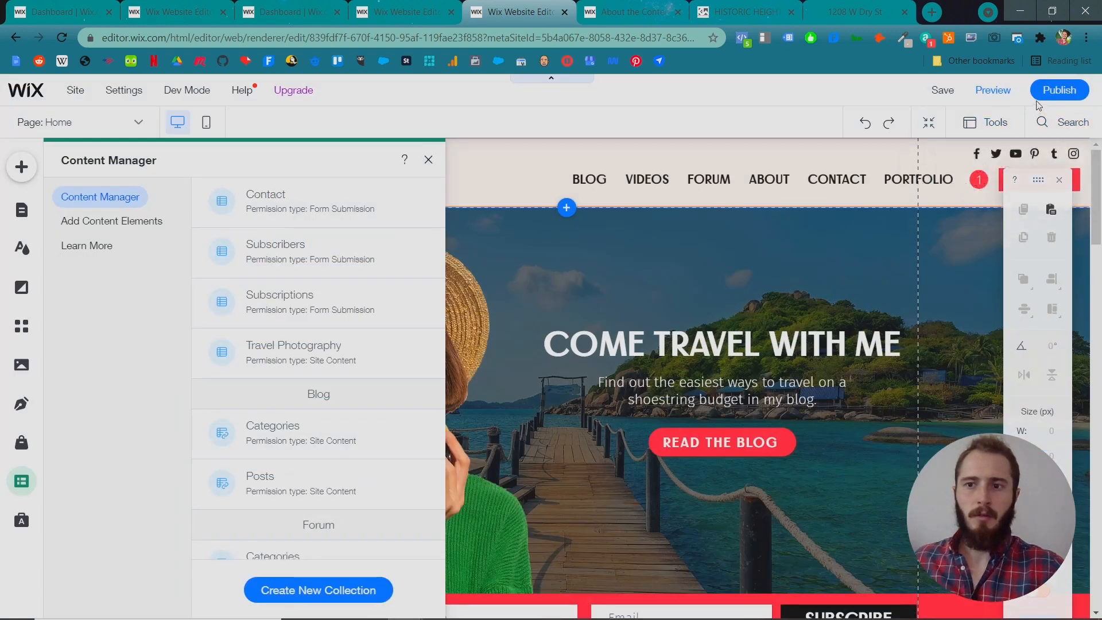
pyautogui.click(1041, 93)
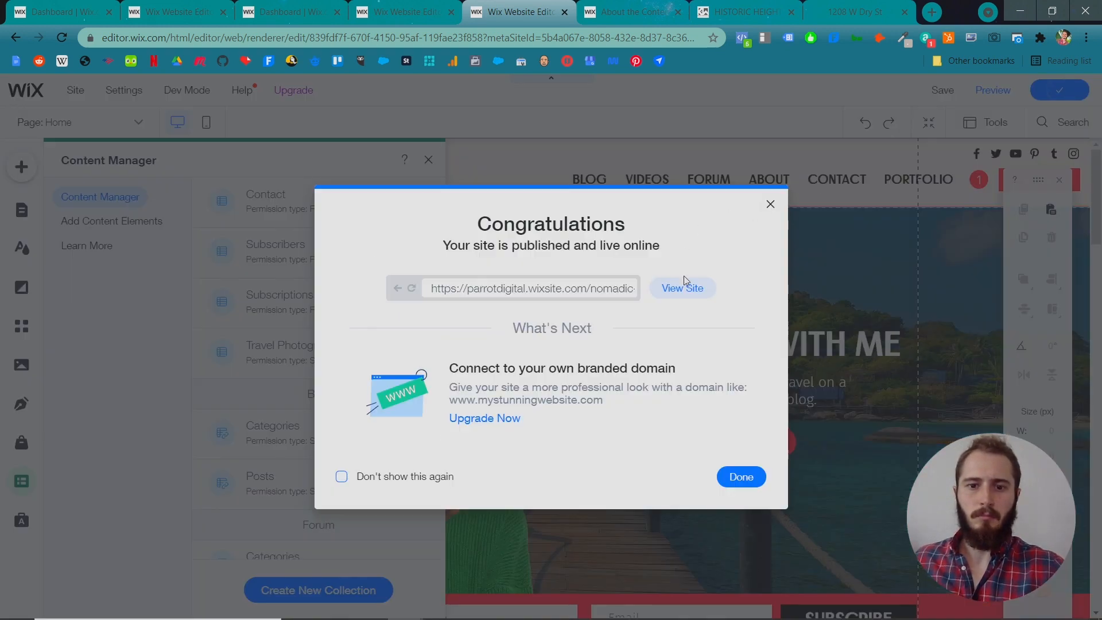
pyautogui.click(683, 288)
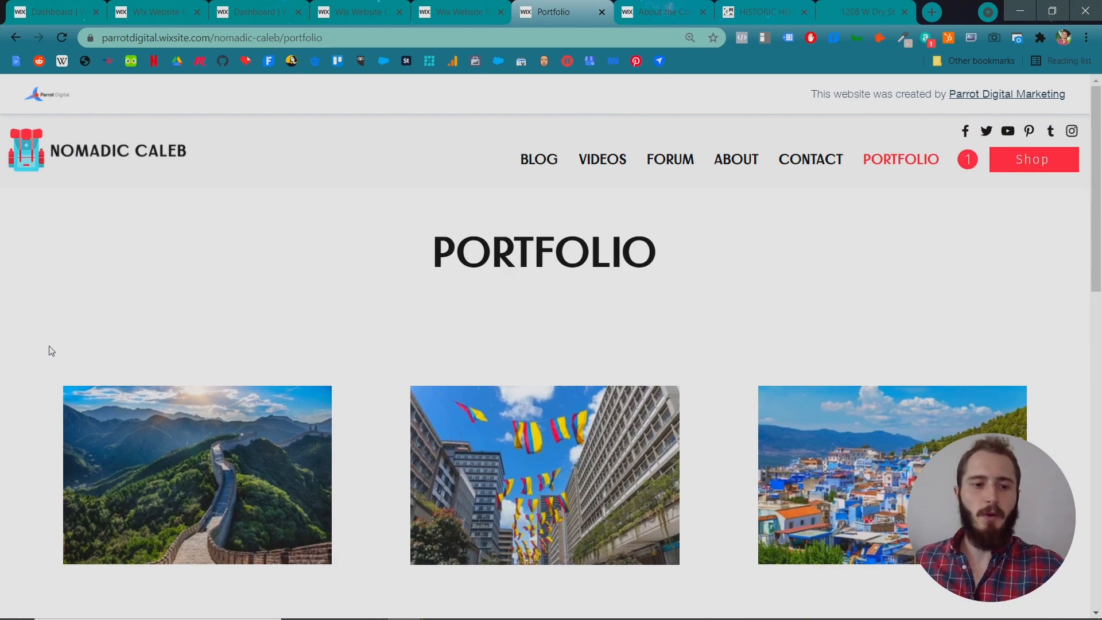
pyautogui.scroll(-5, 936, 350)
pyautogui.scroll(-1, 936, 351)
pyautogui.scroll(3, 919, 374)
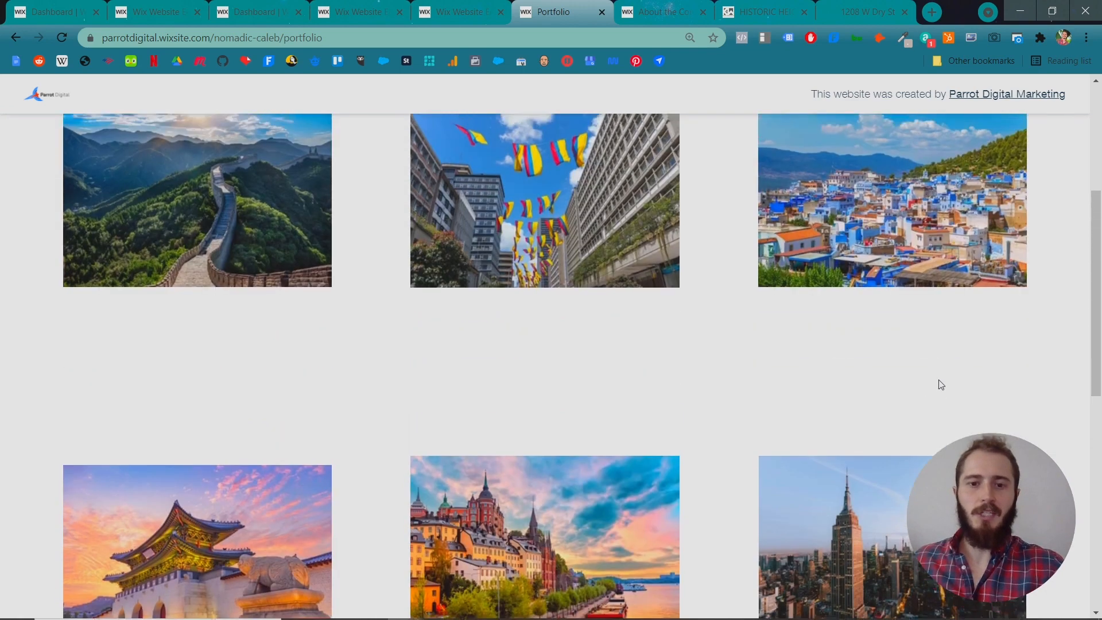
pyautogui.scroll(3, 938, 383)
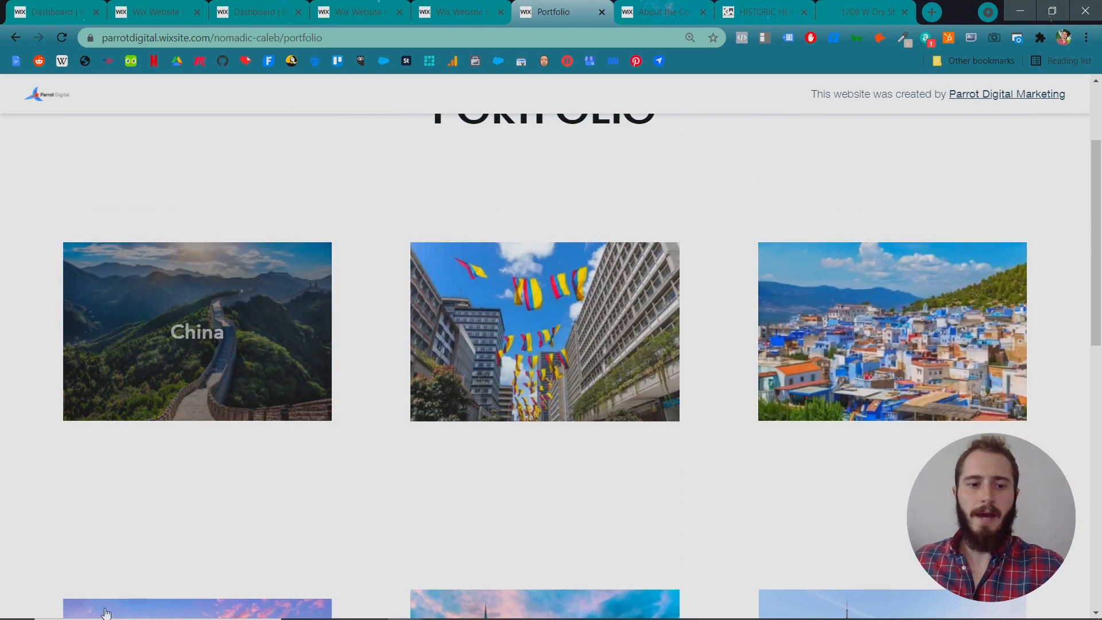
pyautogui.scroll(-4, 844, 336)
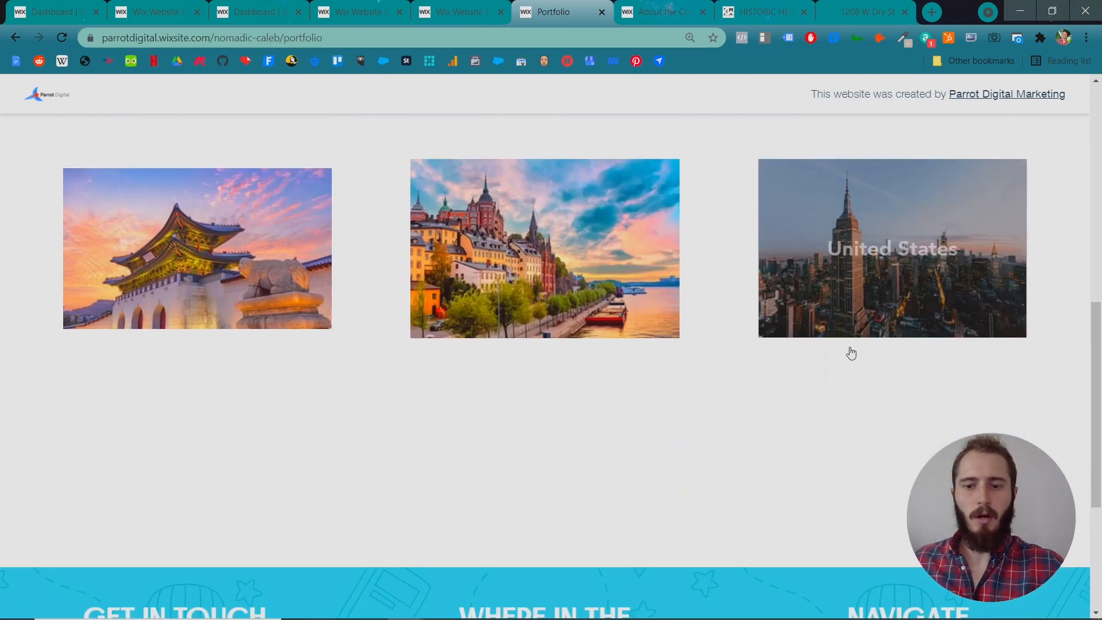
pyautogui.scroll(1, 492, 347)
pyautogui.scroll(3, 488, 346)
# Open the Colombia item page on the live site and look through its content.
pyautogui.click(520, 343)
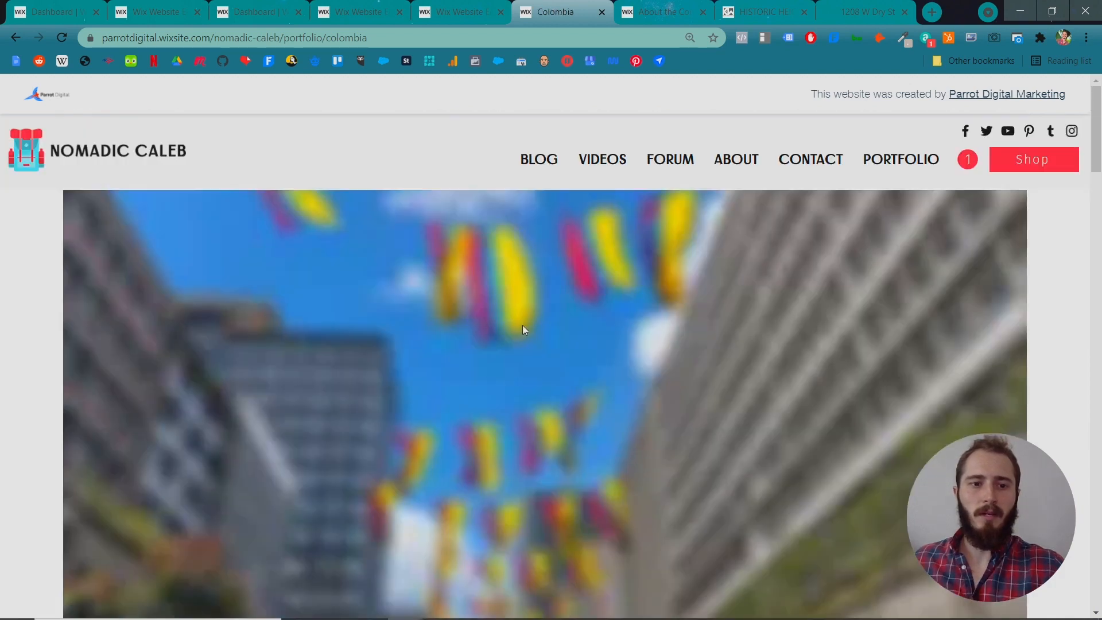
pyautogui.scroll(-2, 523, 324)
pyautogui.scroll(-3, 199, 361)
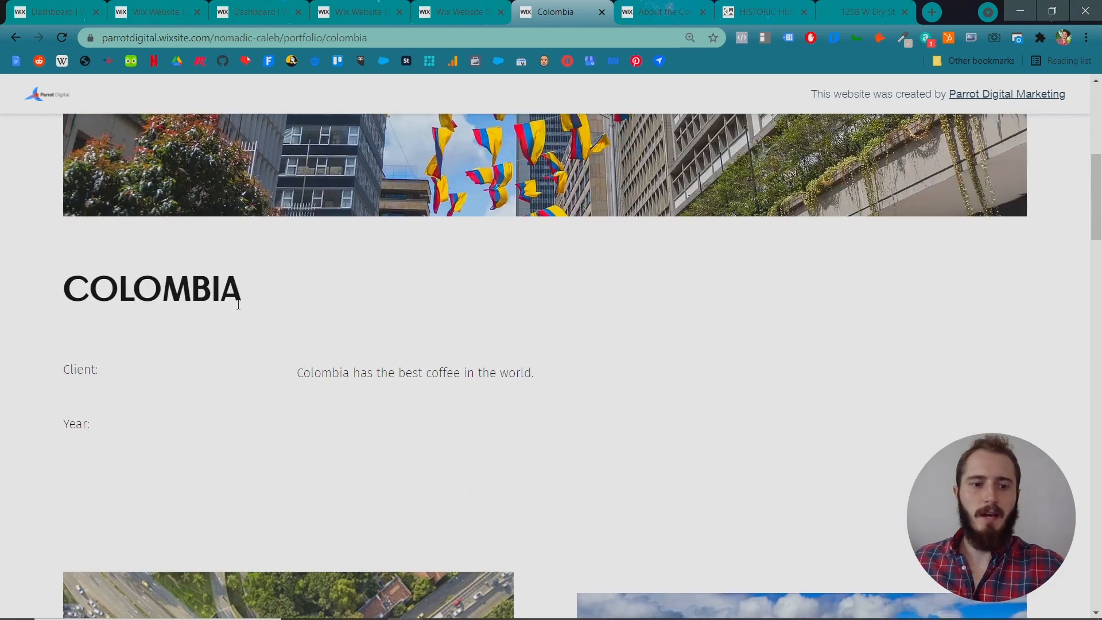
pyautogui.scroll(-3, 66, 379)
pyautogui.scroll(-4, 177, 315)
pyautogui.scroll(-5, 852, 307)
pyautogui.scroll(6, 517, 347)
pyautogui.scroll(2, 517, 347)
pyautogui.scroll(-2, 517, 346)
pyautogui.scroll(-5, 518, 347)
pyautogui.scroll(-2, 517, 346)
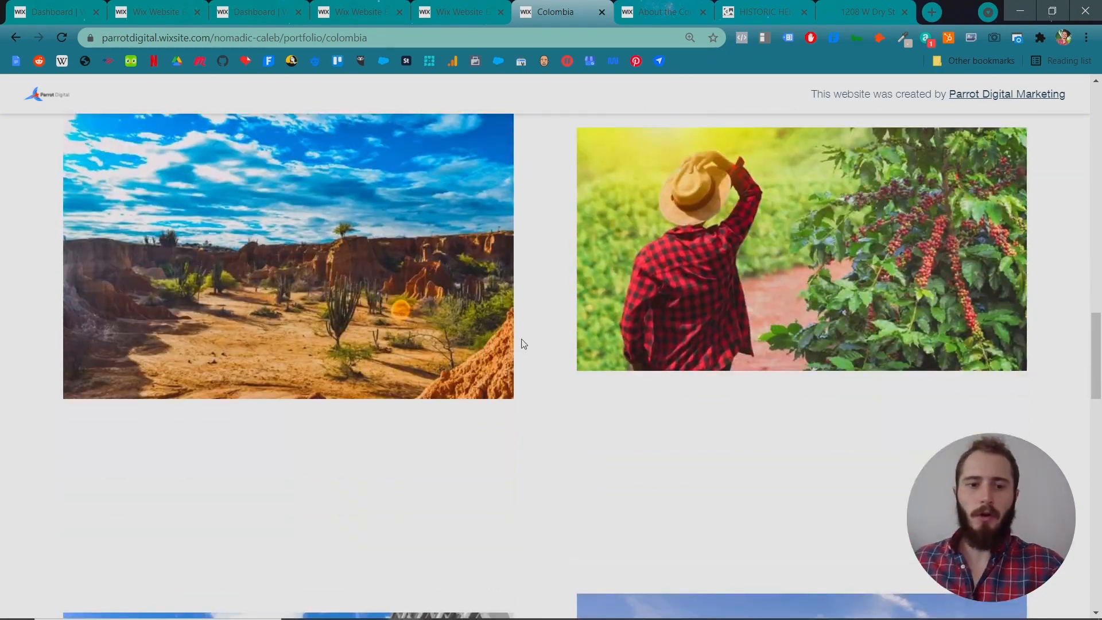
pyautogui.scroll(5, 522, 343)
pyautogui.scroll(5, 522, 344)
pyautogui.scroll(3, 521, 344)
pyautogui.scroll(4, 522, 344)
pyautogui.scroll(-2, 520, 338)
pyautogui.scroll(-1, 521, 338)
pyautogui.scroll(-4, 517, 345)
pyautogui.scroll(-1, 517, 344)
pyautogui.moveTo(44, 233)
pyautogui.mouseDown()
pyautogui.moveTo(118, 284)
pyautogui.moveTo(65, 280)
pyautogui.mouseUp()
pyautogui.click(116, 246)
pyautogui.click(55, 283)
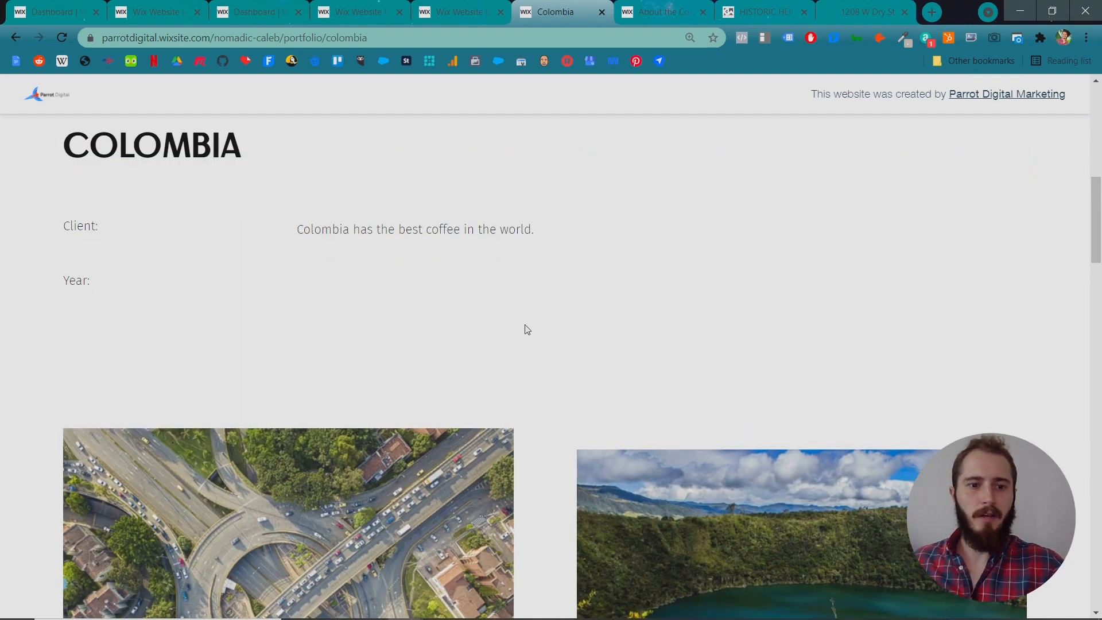
pyautogui.scroll(-8, 530, 328)
pyautogui.scroll(-5, 552, 357)
pyautogui.scroll(5, 558, 360)
pyautogui.scroll(6, 558, 360)
pyautogui.scroll(4, 558, 359)
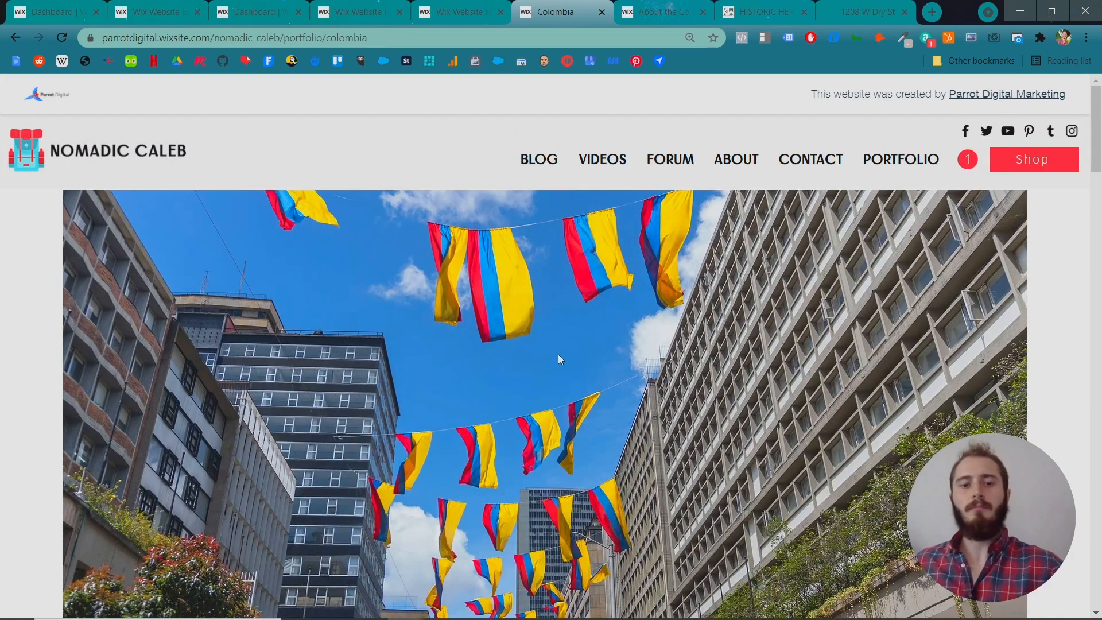
pyautogui.scroll(-3, 558, 354)
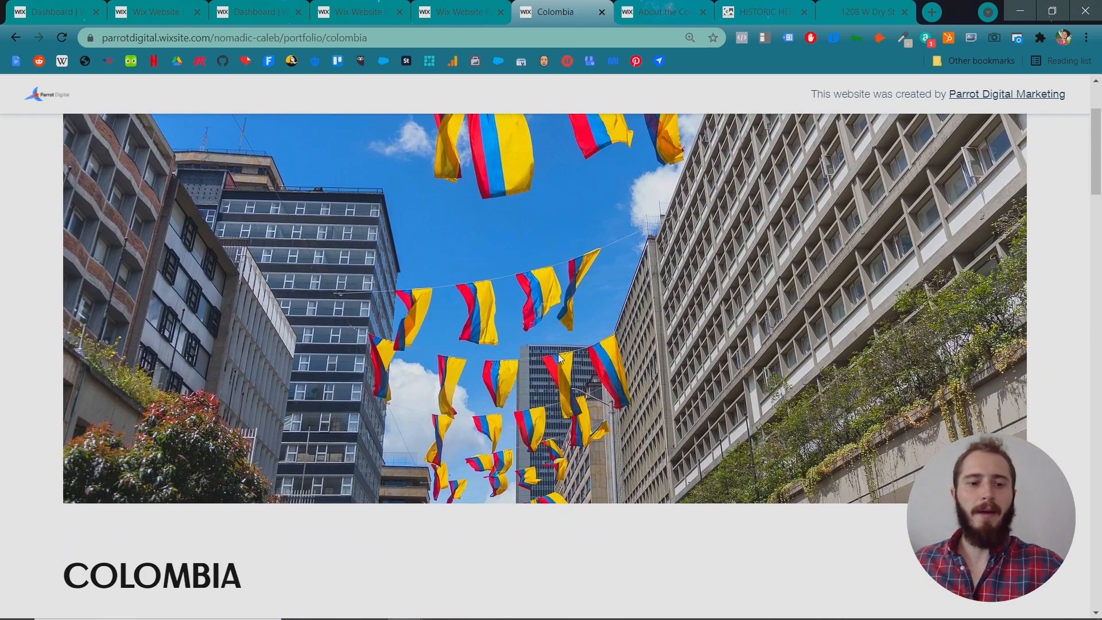
pyautogui.scroll(3, 561, 355)
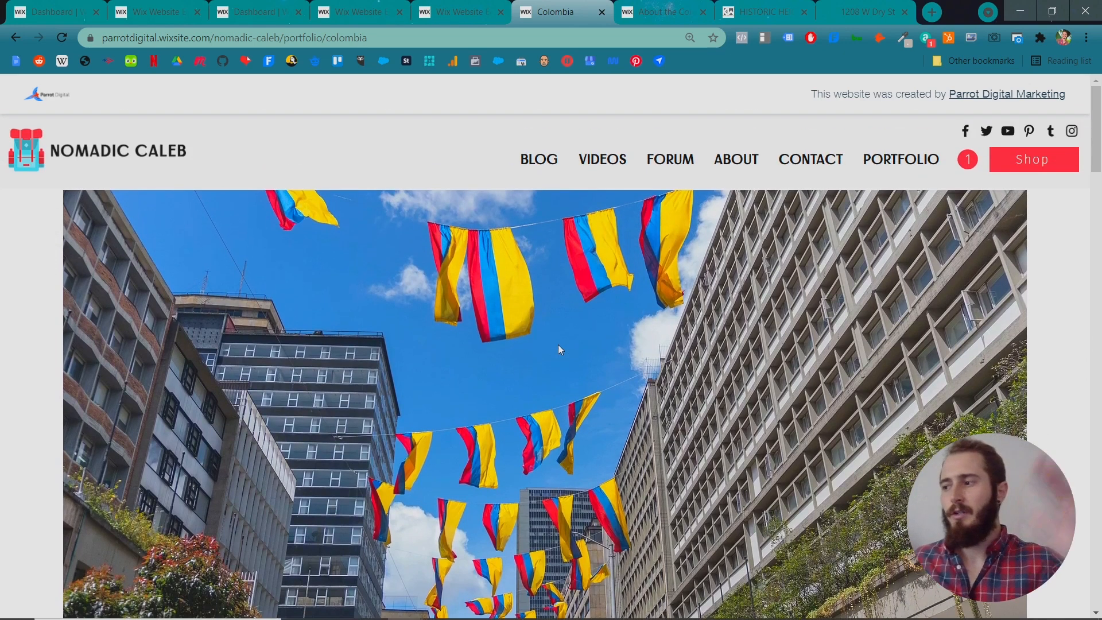
# Return to the editor tab and switch from Home to the Portfolio (All) page.
pyautogui.hotkey('ctrl', 'shift', 'Tab')
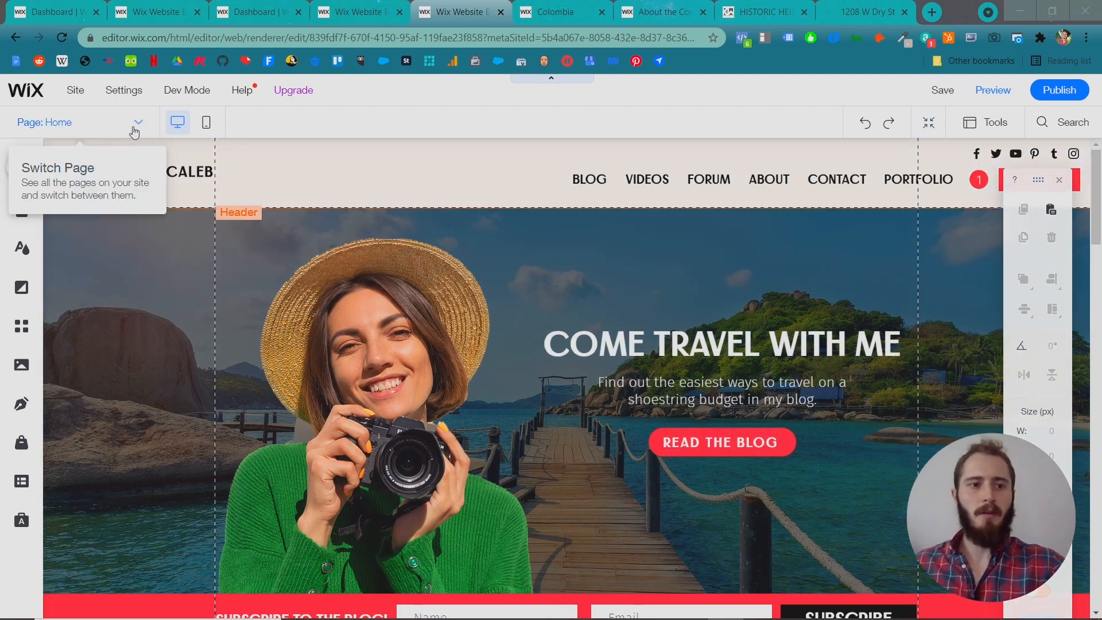
pyautogui.click(135, 129)
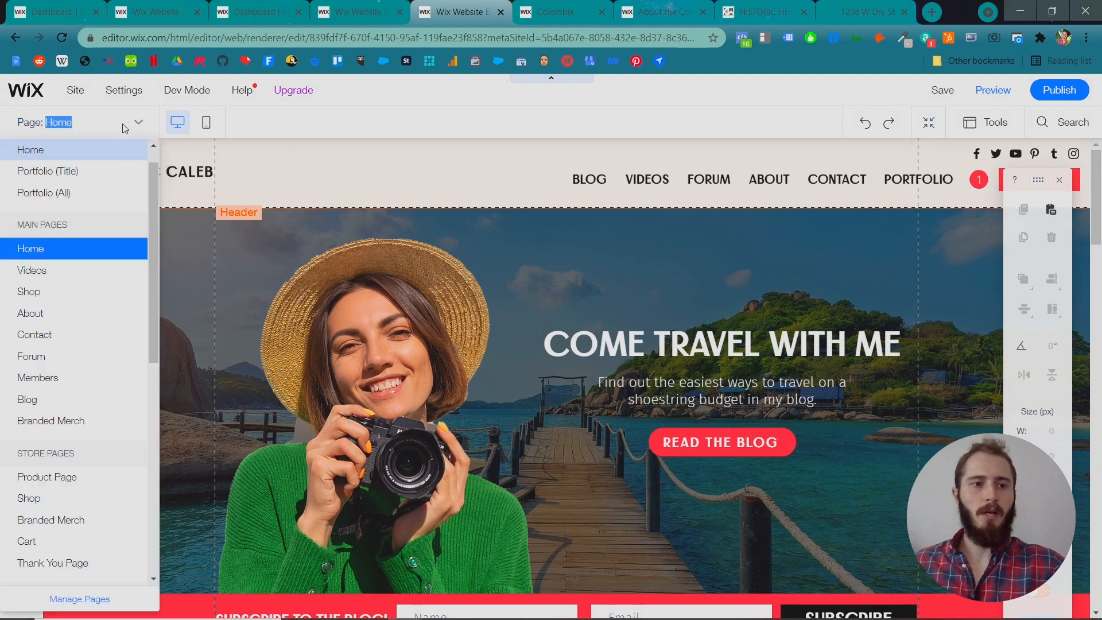
pyautogui.click(97, 124)
pyautogui.click(107, 122)
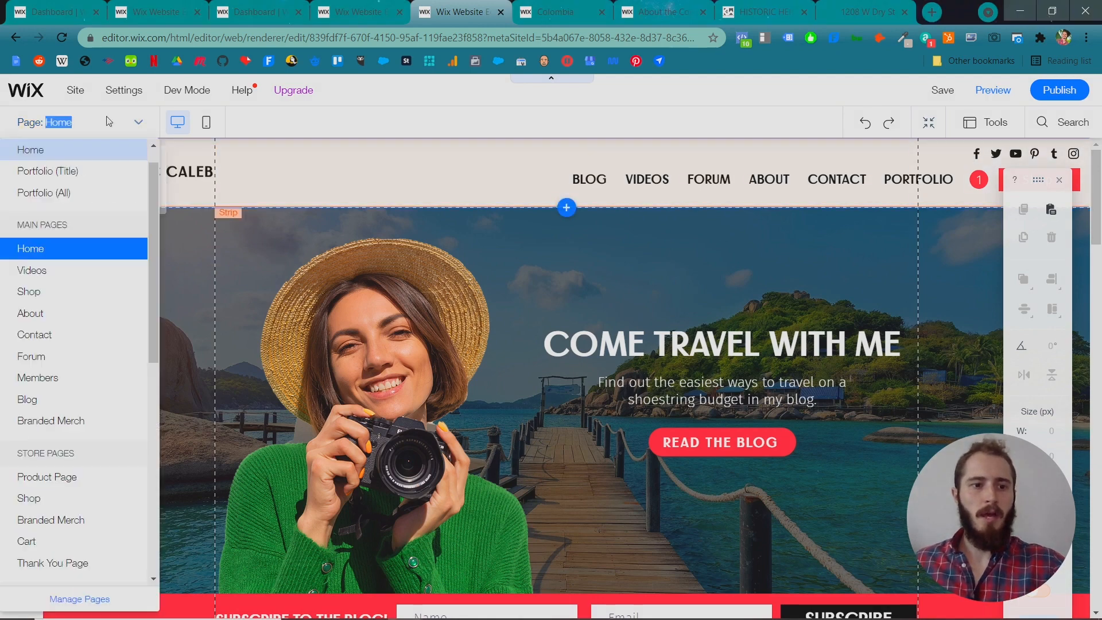
pyautogui.scroll(-5, 90, 225)
pyautogui.scroll(5, 90, 224)
pyautogui.scroll(-5, 91, 225)
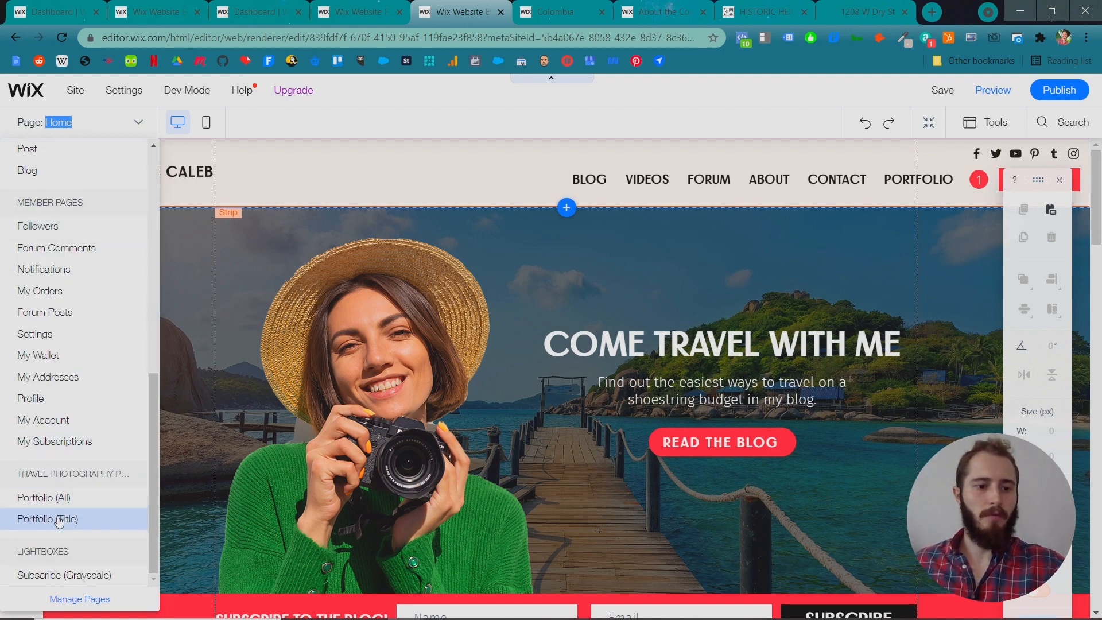
pyautogui.scroll(3, 86, 310)
pyautogui.scroll(-3, 87, 361)
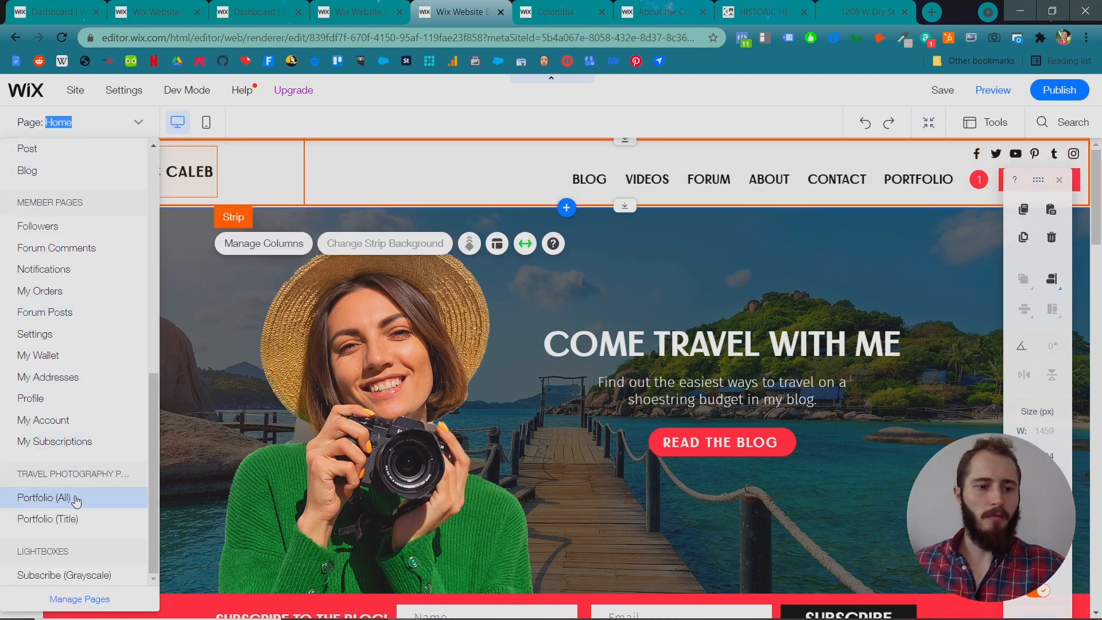
pyautogui.click(43, 497)
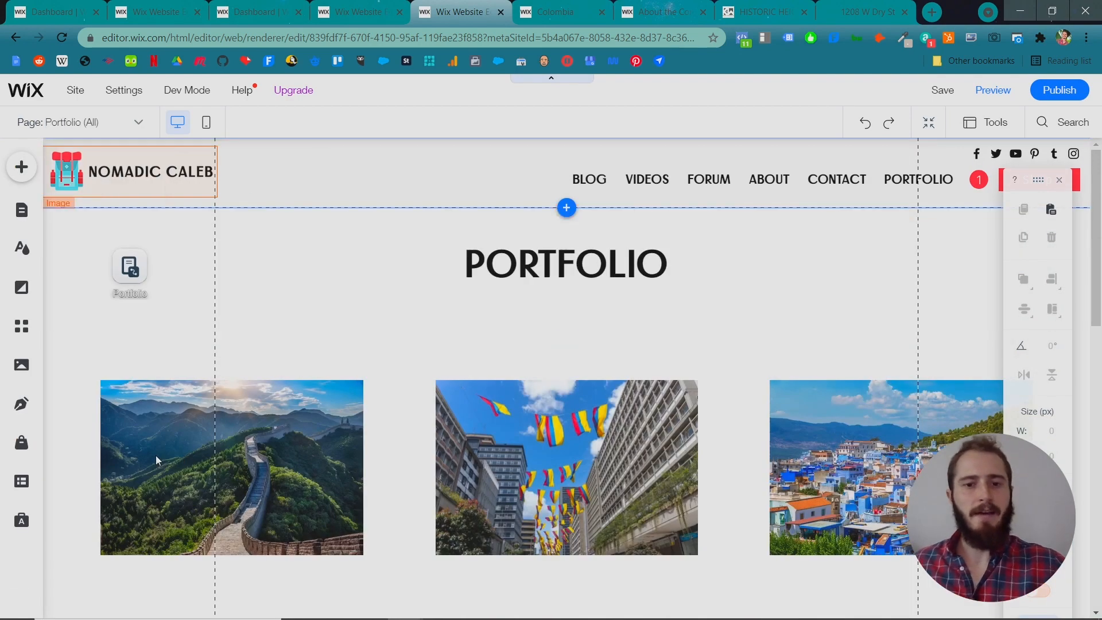
pyautogui.click(277, 330)
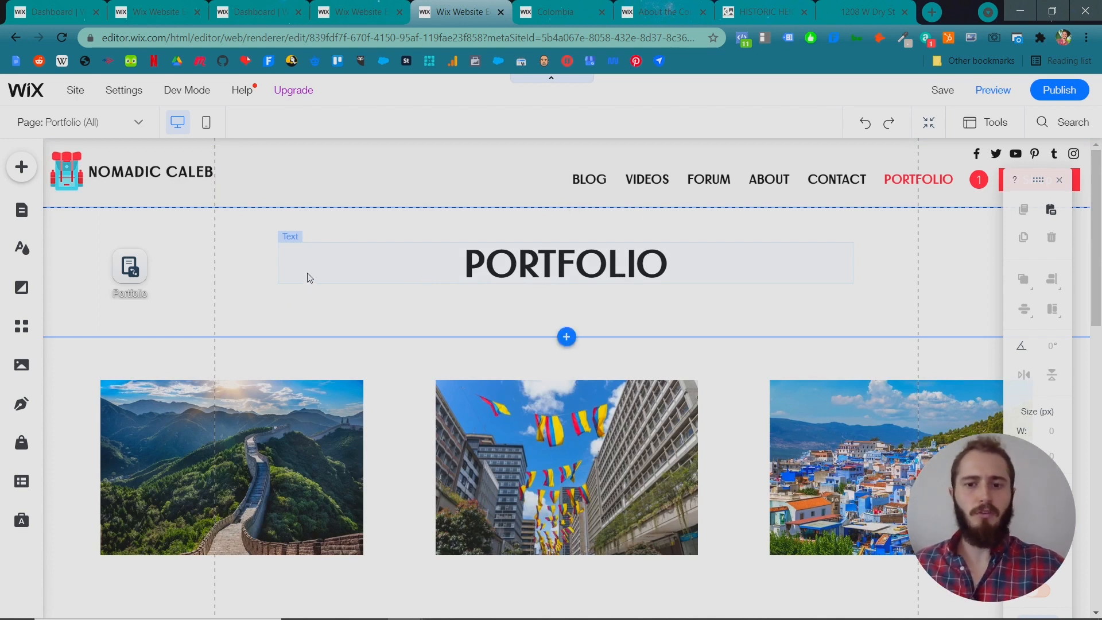
pyautogui.click(129, 269)
pyautogui.moveTo(129, 268)
pyautogui.mouseDown()
pyautogui.moveTo(143, 267)
pyautogui.moveTo(129, 265)
pyautogui.mouseUp()
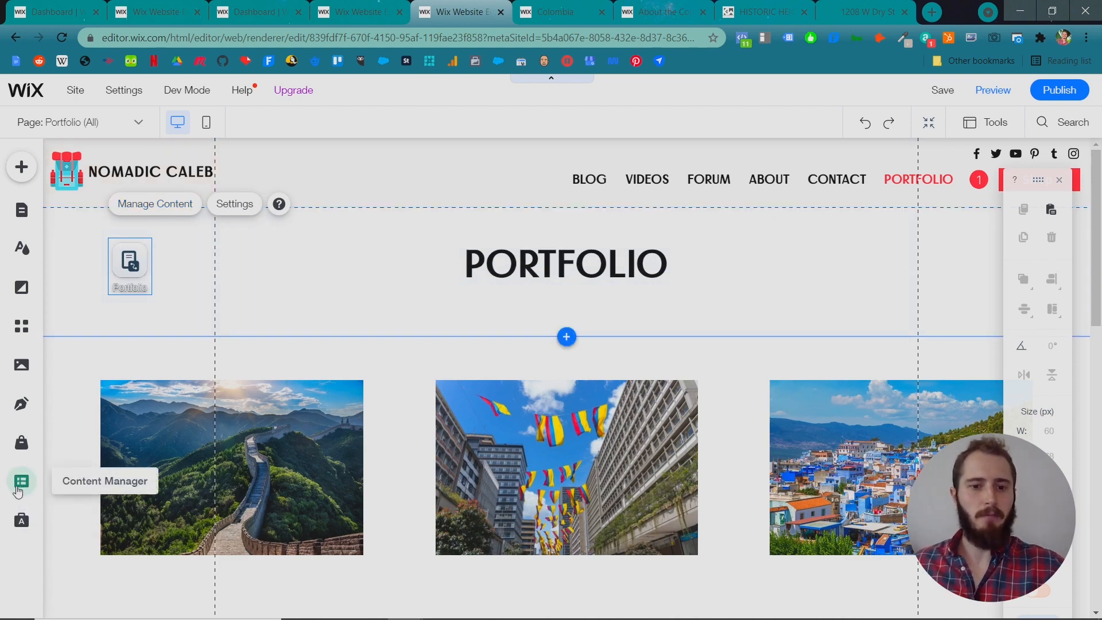
pyautogui.click(310, 304)
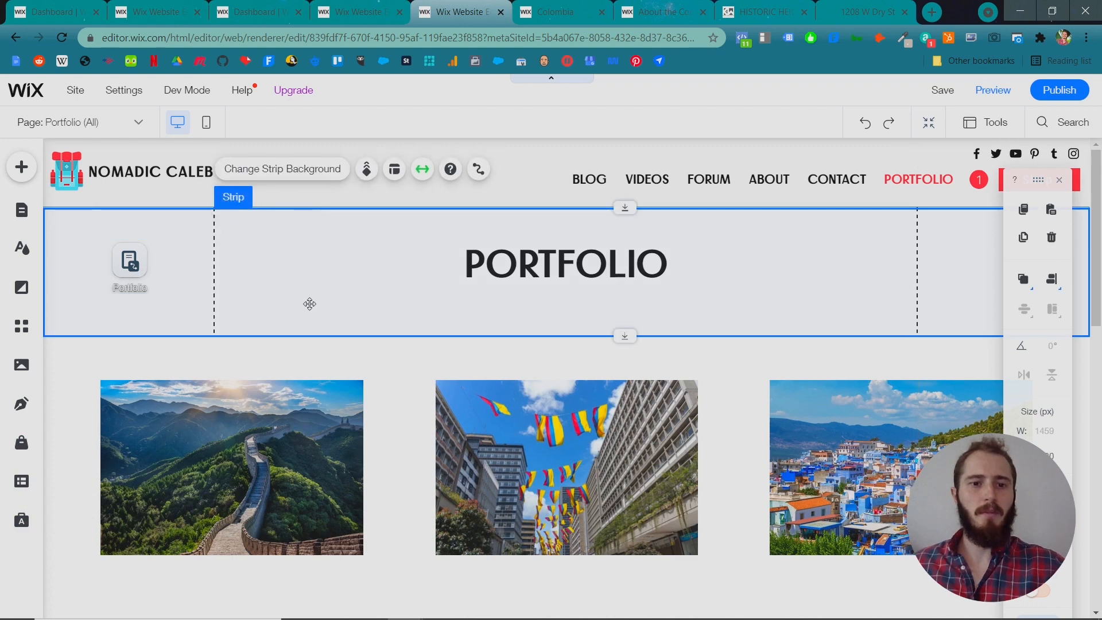
pyautogui.click(373, 404)
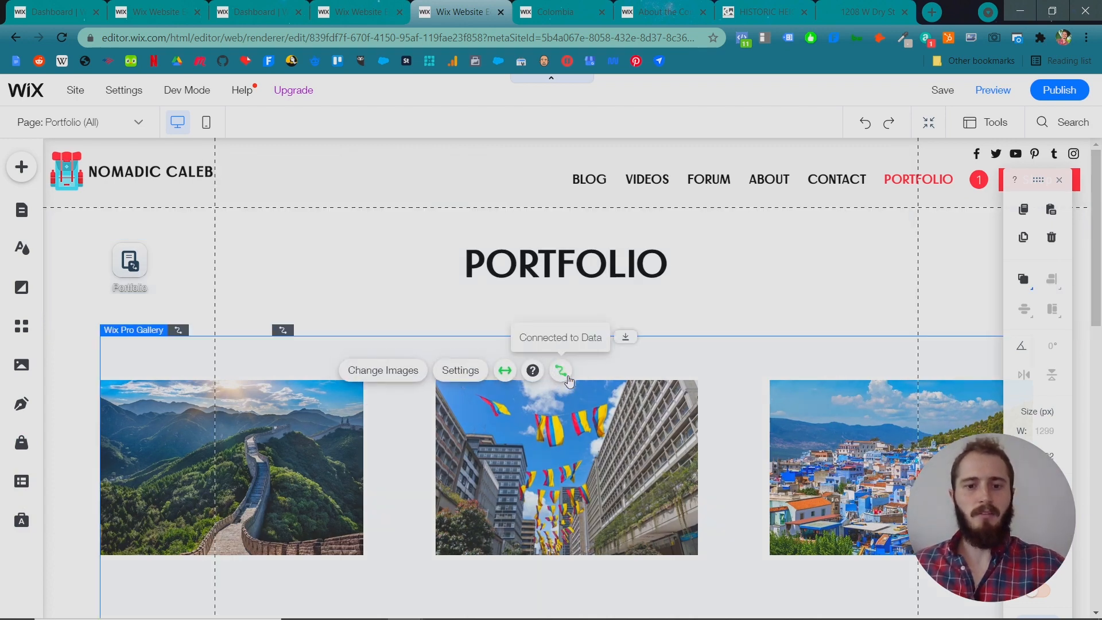
pyautogui.click(319, 345)
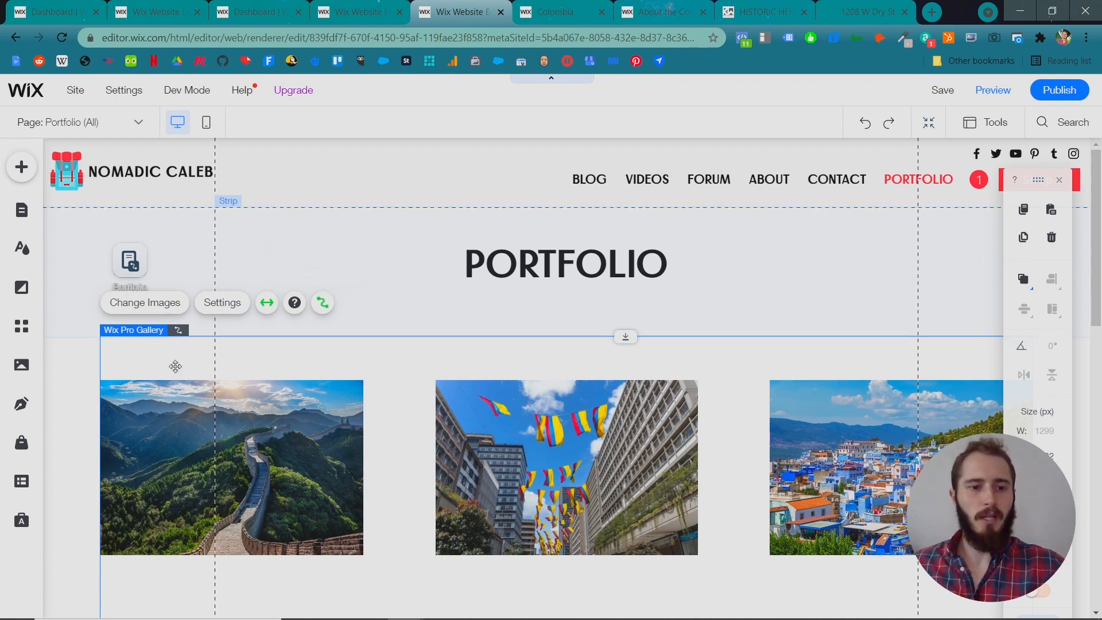
# Select the country gallery and open its Connect to Data panel's Descriptions choices.
pyautogui.click(75, 364)
pyautogui.click(319, 414)
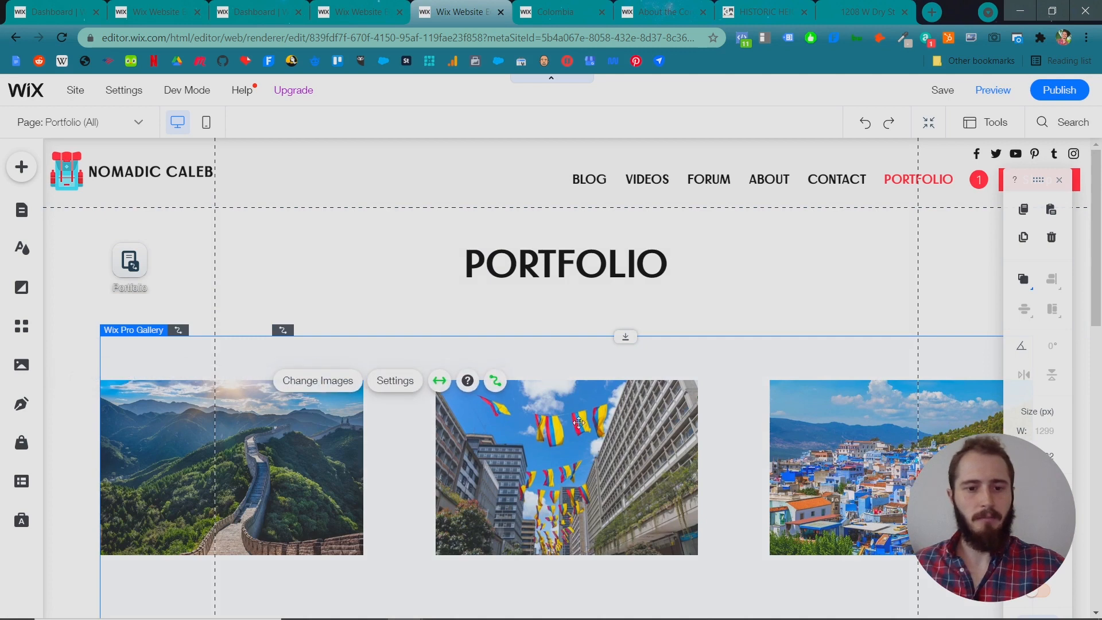
pyautogui.click(496, 380)
pyautogui.scroll(-2, 560, 388)
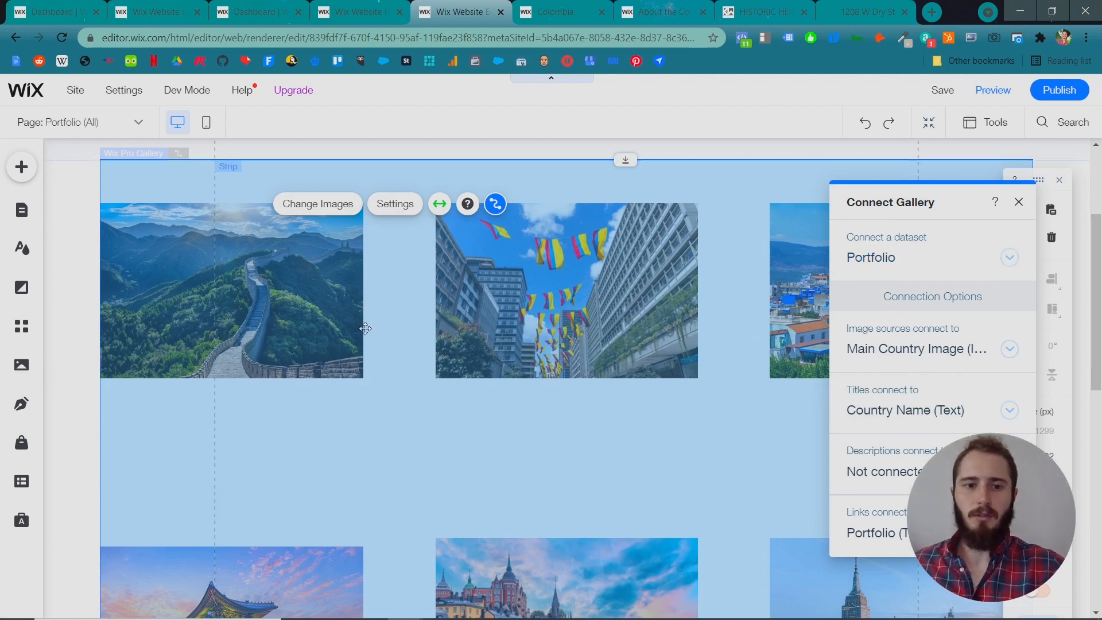
pyautogui.scroll(1, 259, 301)
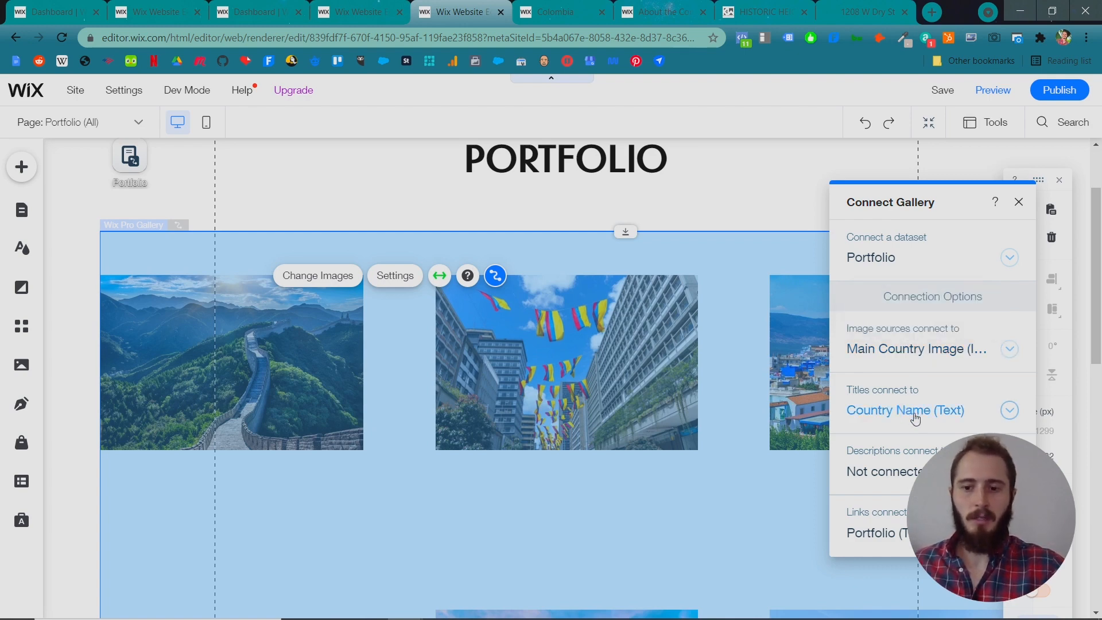
pyautogui.click(904, 469)
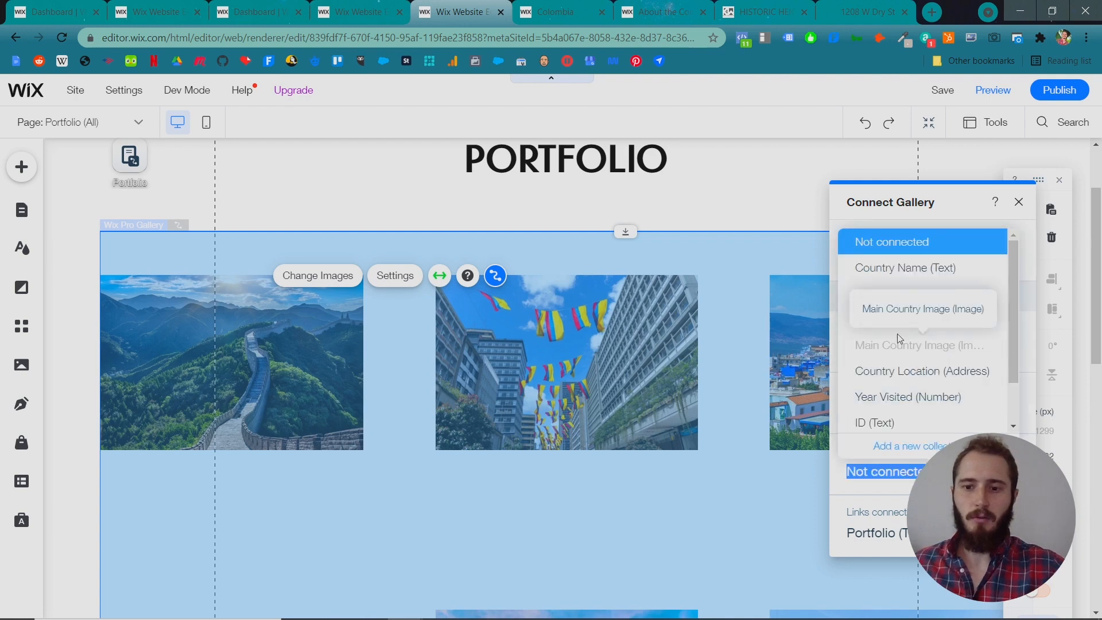
pyautogui.press('Escape')
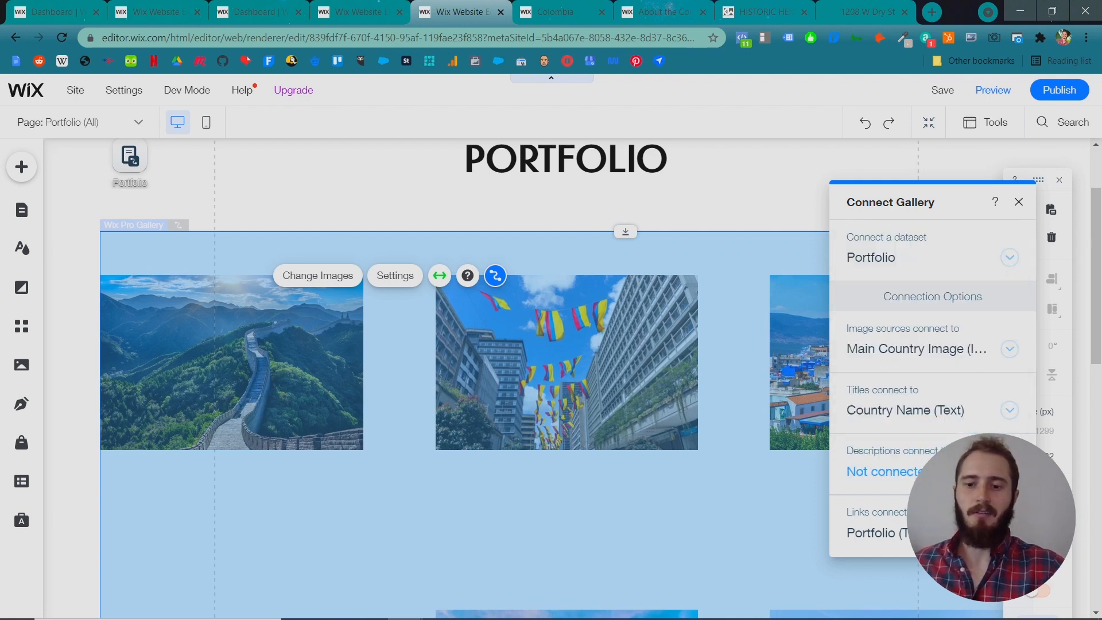
pyautogui.click(905, 472)
pyautogui.press('Escape')
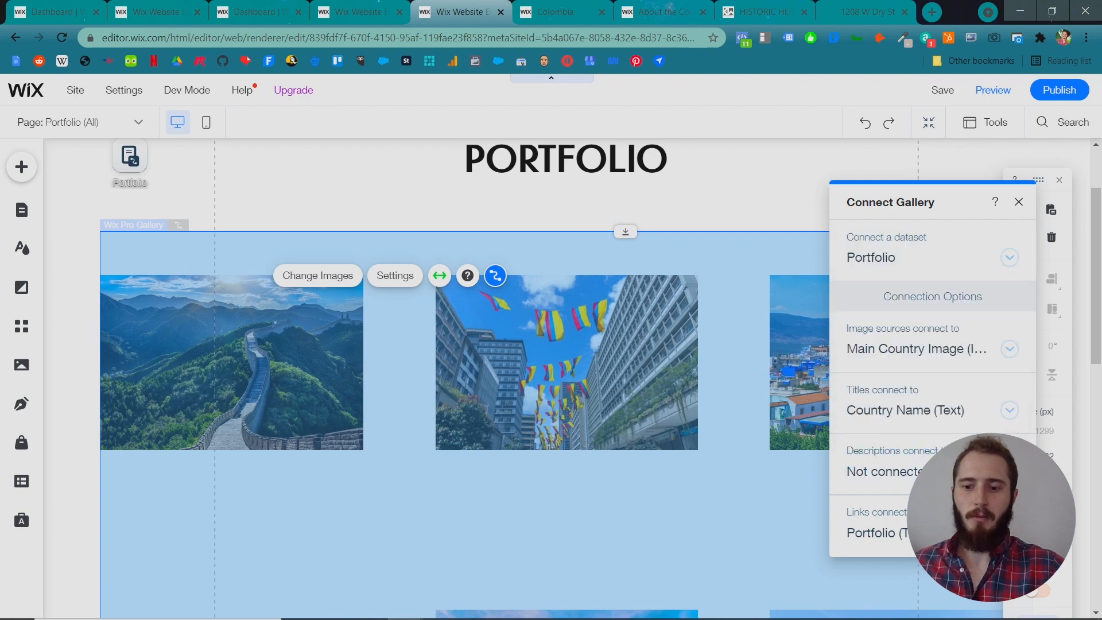
pyautogui.click(904, 473)
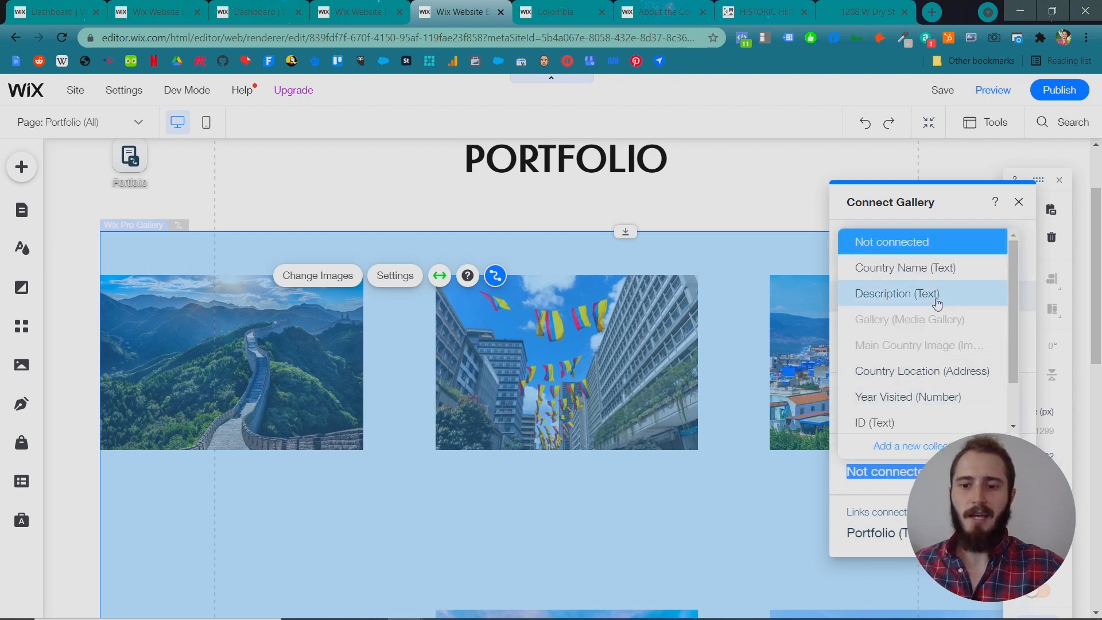
pyautogui.press('Escape')
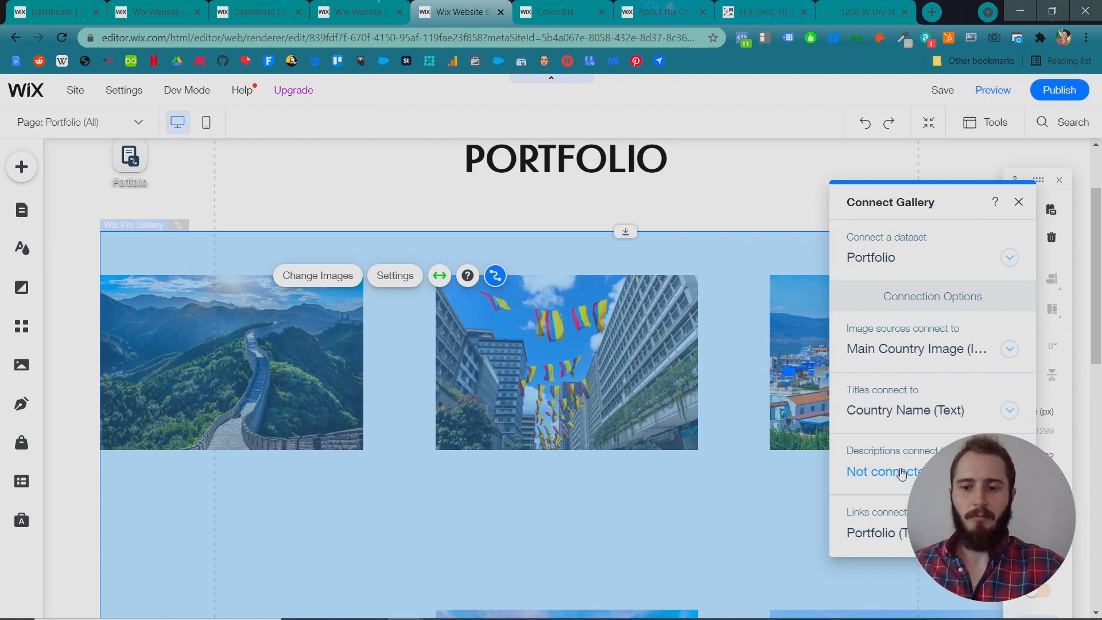
# Bind gallery descriptions to Description (Text), keep images on Main Country Image, and close the panel.
pyautogui.click(901, 474)
pyautogui.click(893, 293)
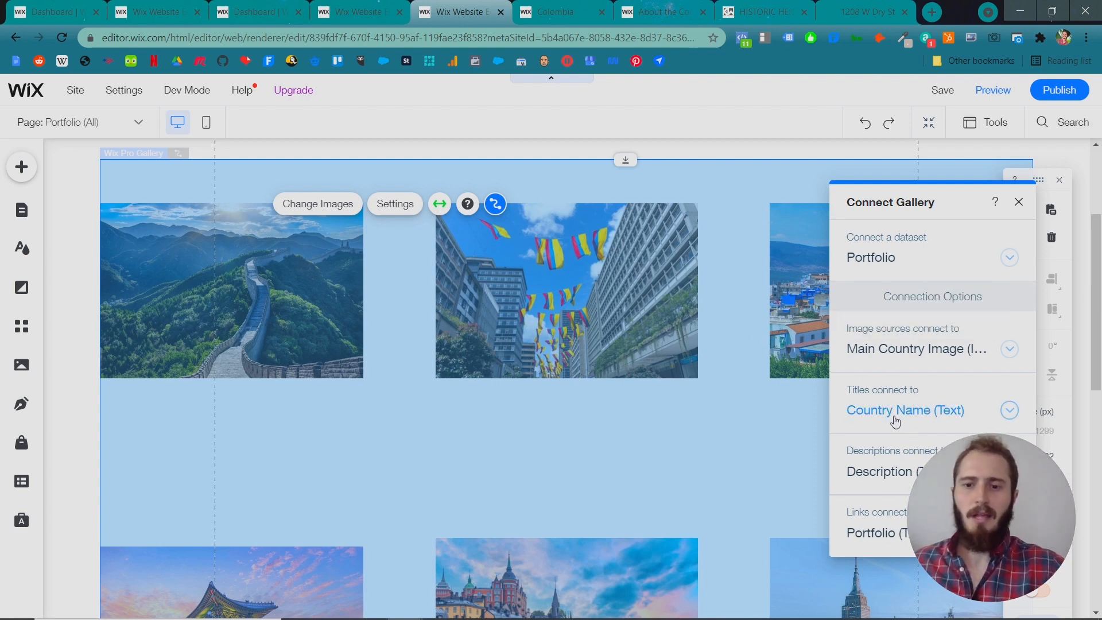
pyautogui.click(948, 351)
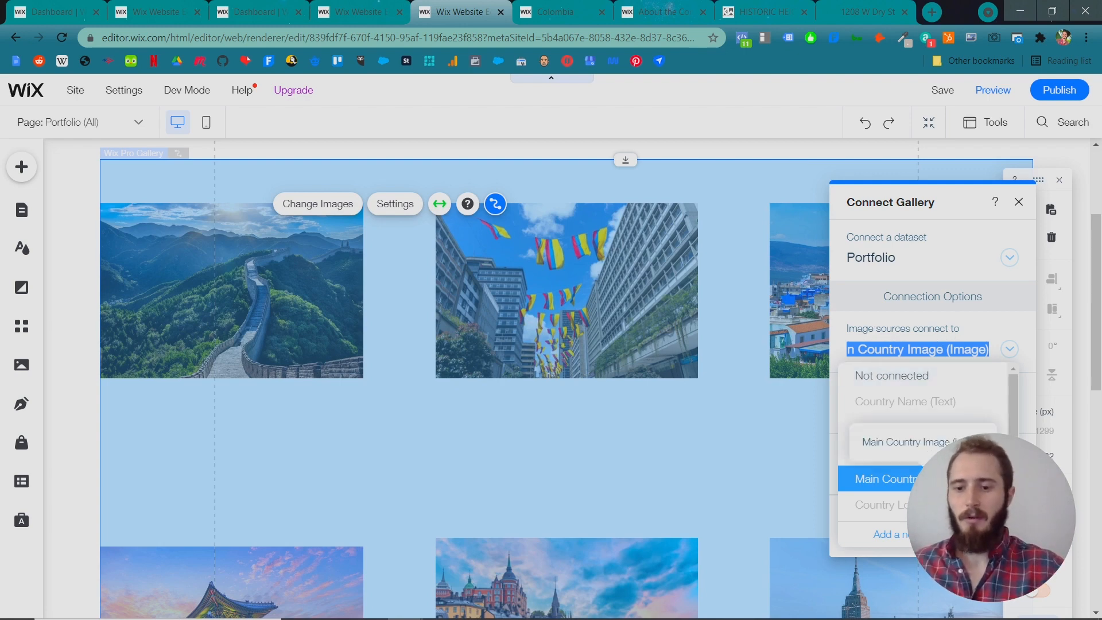
pyautogui.scroll(-2, 921, 430)
pyautogui.scroll(2, 919, 456)
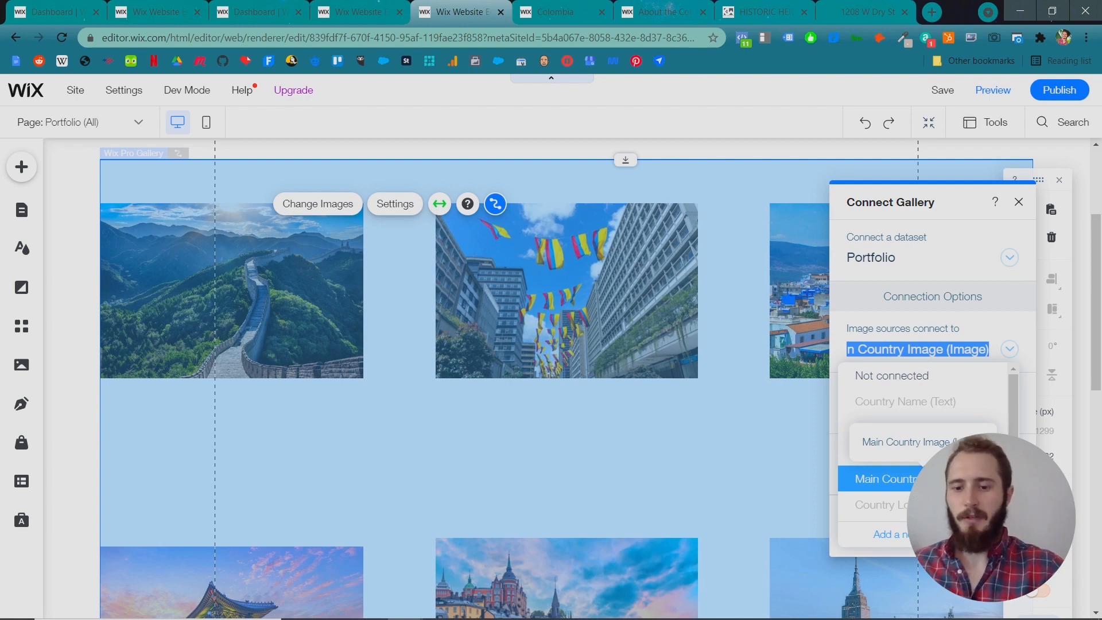
pyautogui.click(887, 479)
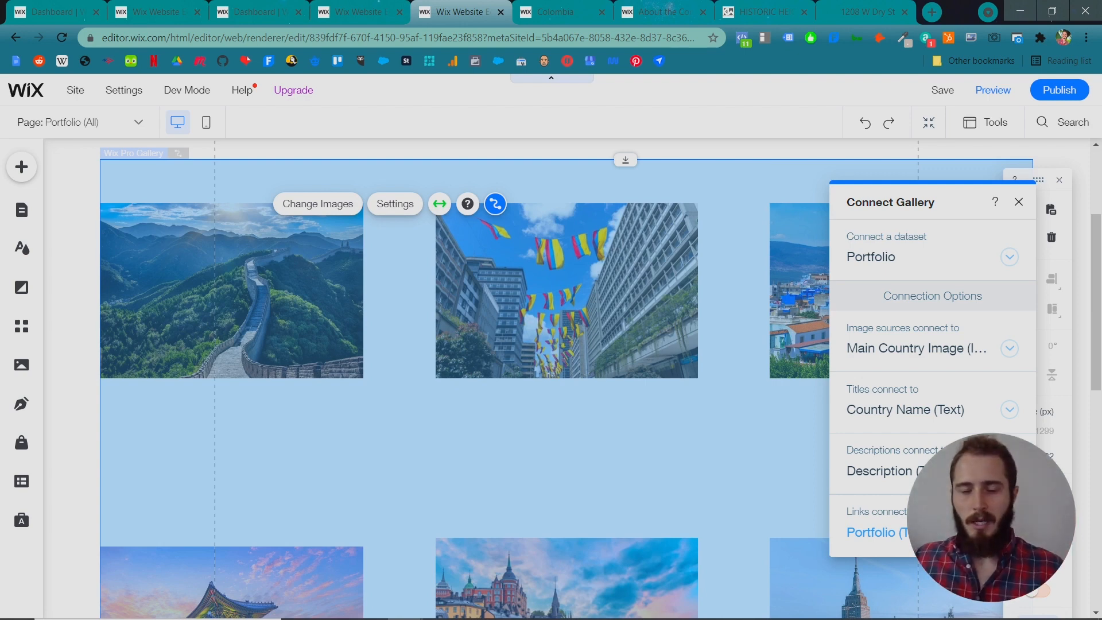
pyautogui.scroll(2, 494, 270)
pyautogui.scroll(1, 495, 270)
pyautogui.click(542, 284)
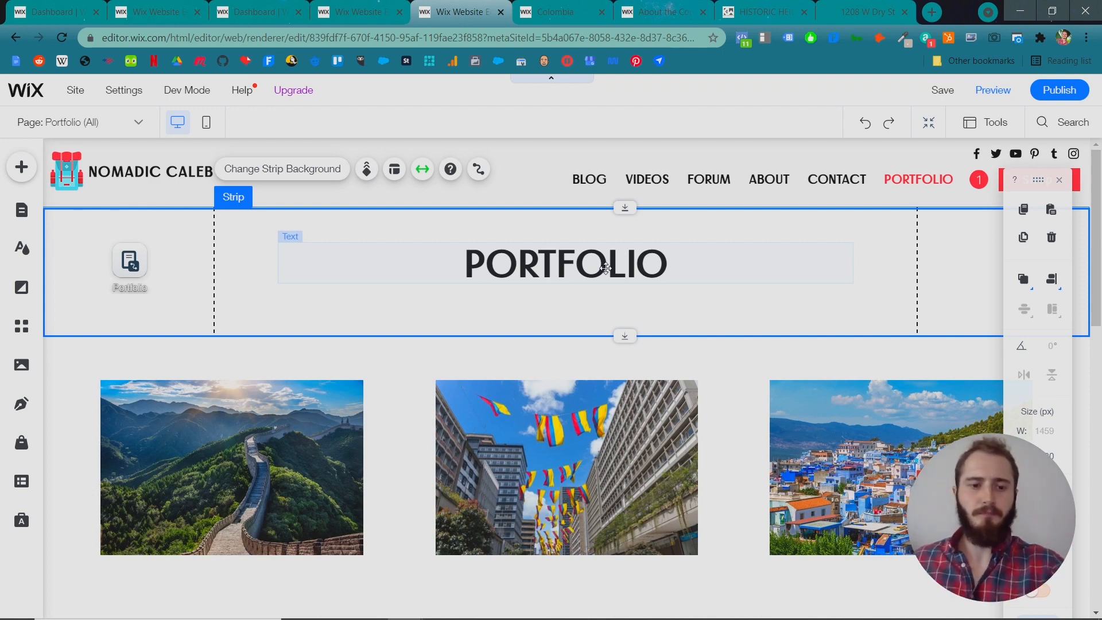
# In the gallery's Layout settings switch to custom layout (Fit thumbnails, 3 per row).
pyautogui.click(521, 405)
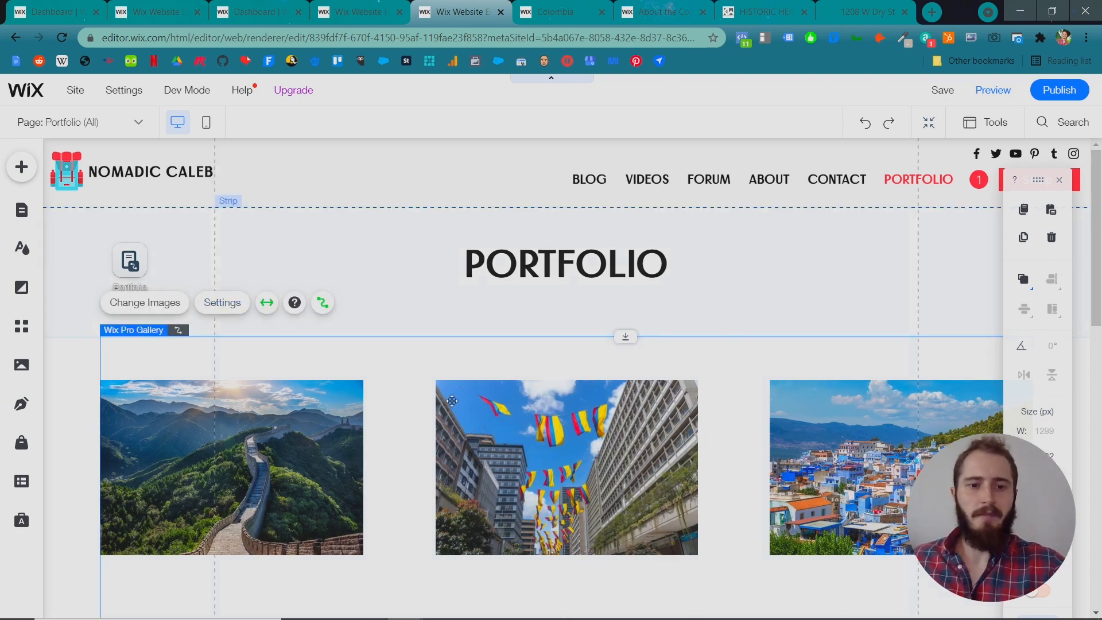
pyautogui.scroll(-1, 450, 398)
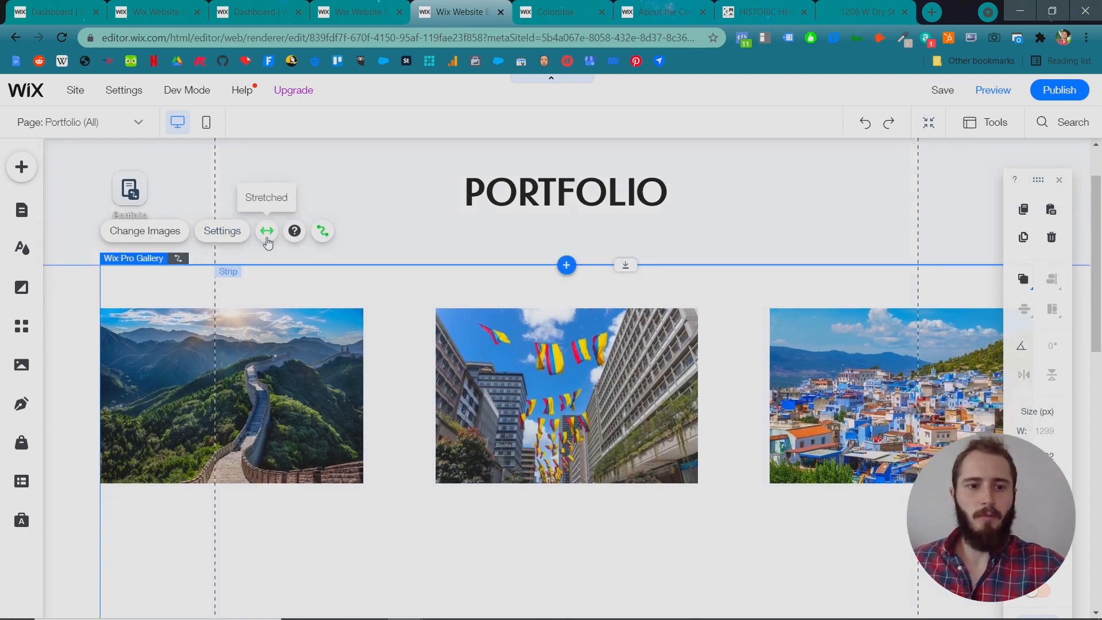
pyautogui.click(224, 231)
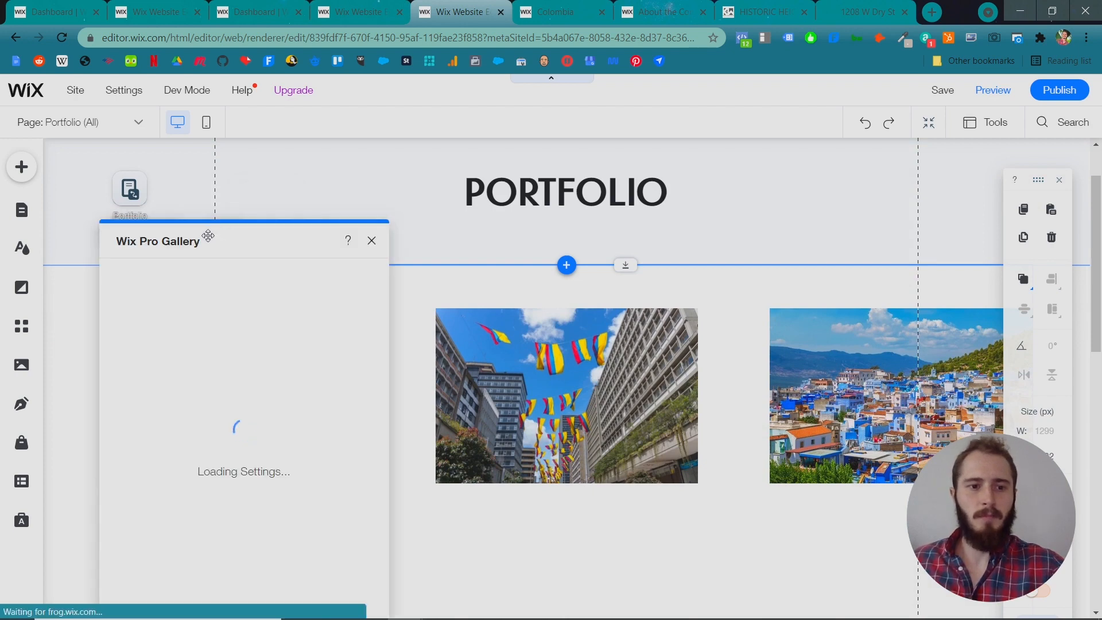
pyautogui.moveTo(210, 236); pyautogui.dragTo(853, 164)
pyautogui.click(776, 233)
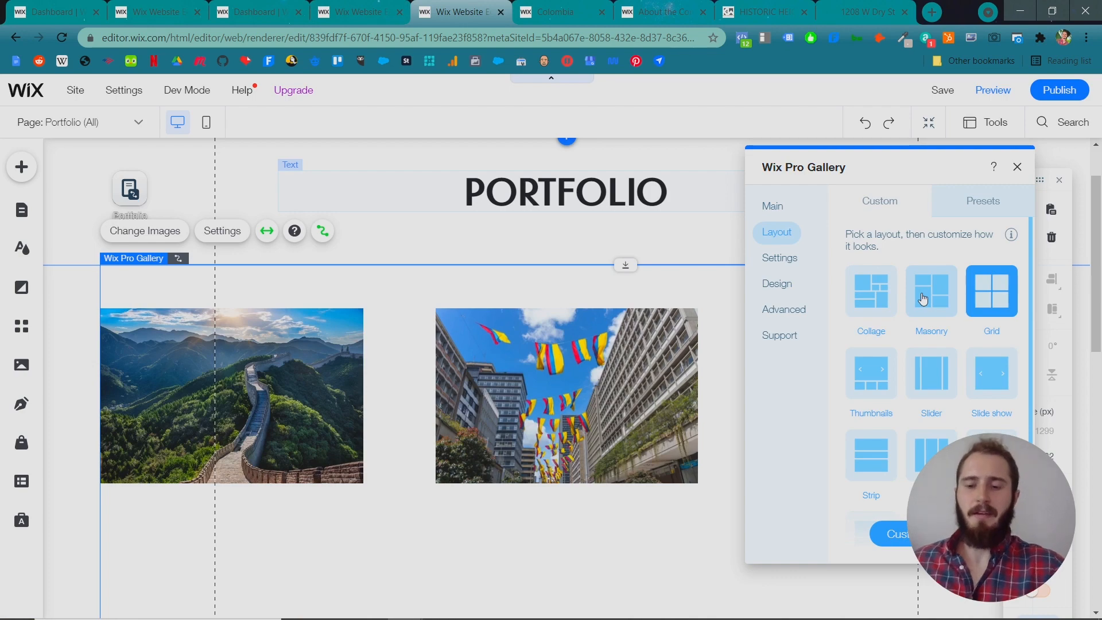
pyautogui.click(772, 206)
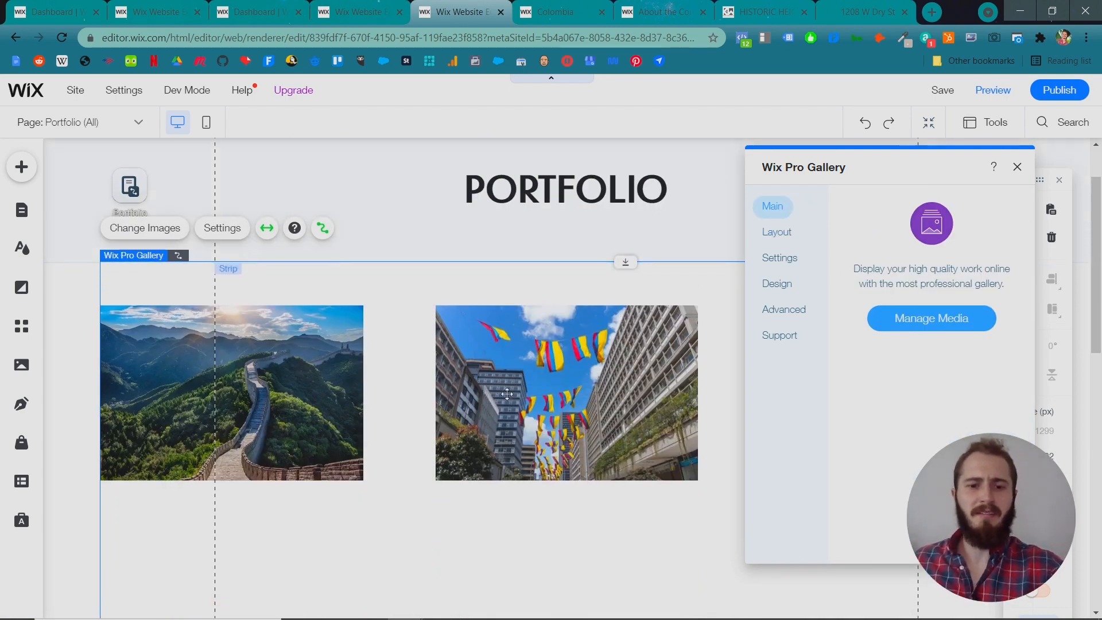
pyautogui.scroll(-5, 293, 413)
pyautogui.scroll(-3, 368, 389)
pyautogui.scroll(1, 369, 389)
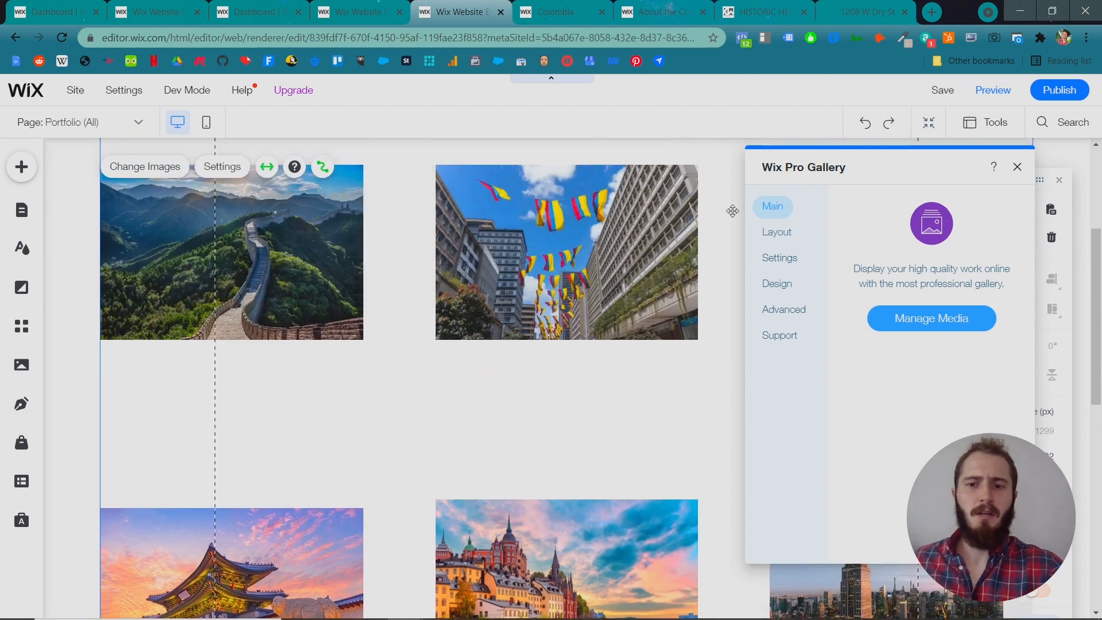
pyautogui.click(777, 232)
pyautogui.click(899, 533)
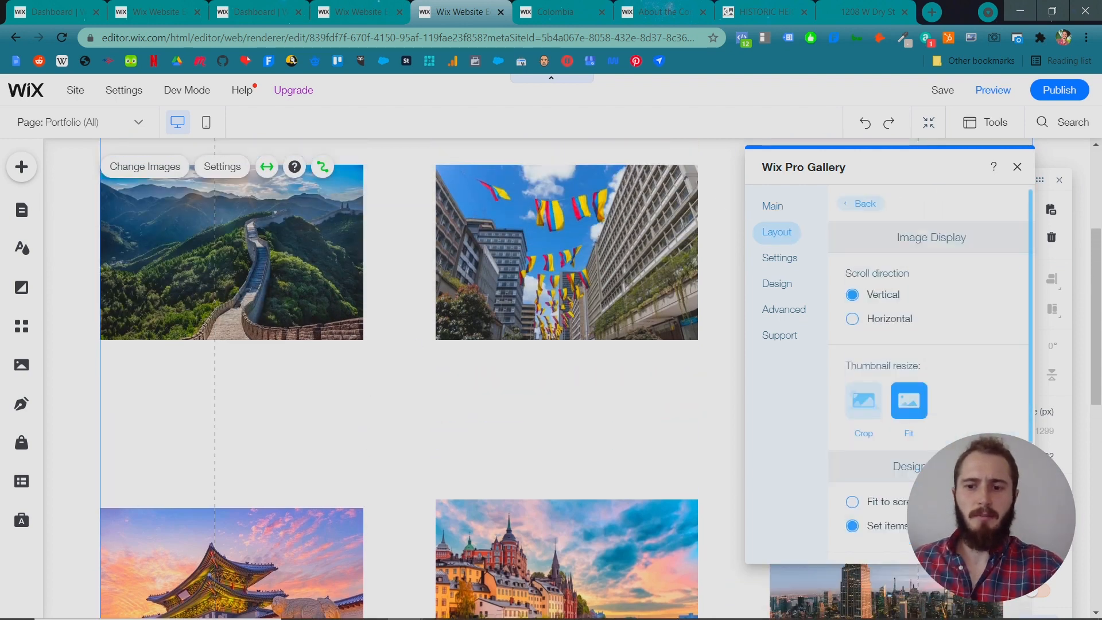
pyautogui.scroll(-3, 926, 388)
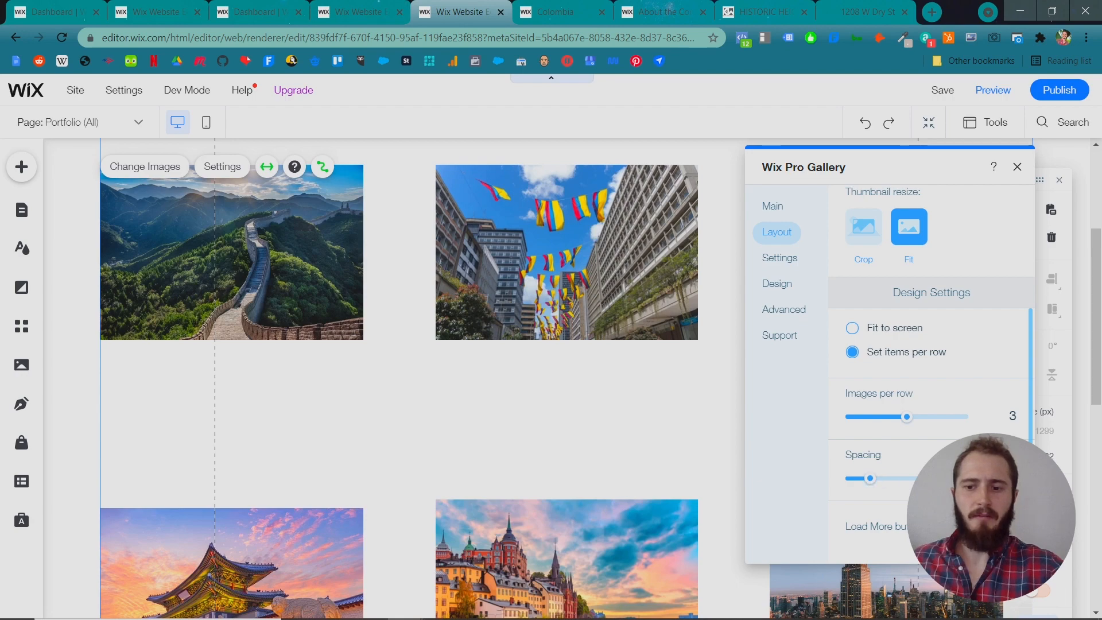
pyautogui.scroll(5, 591, 463)
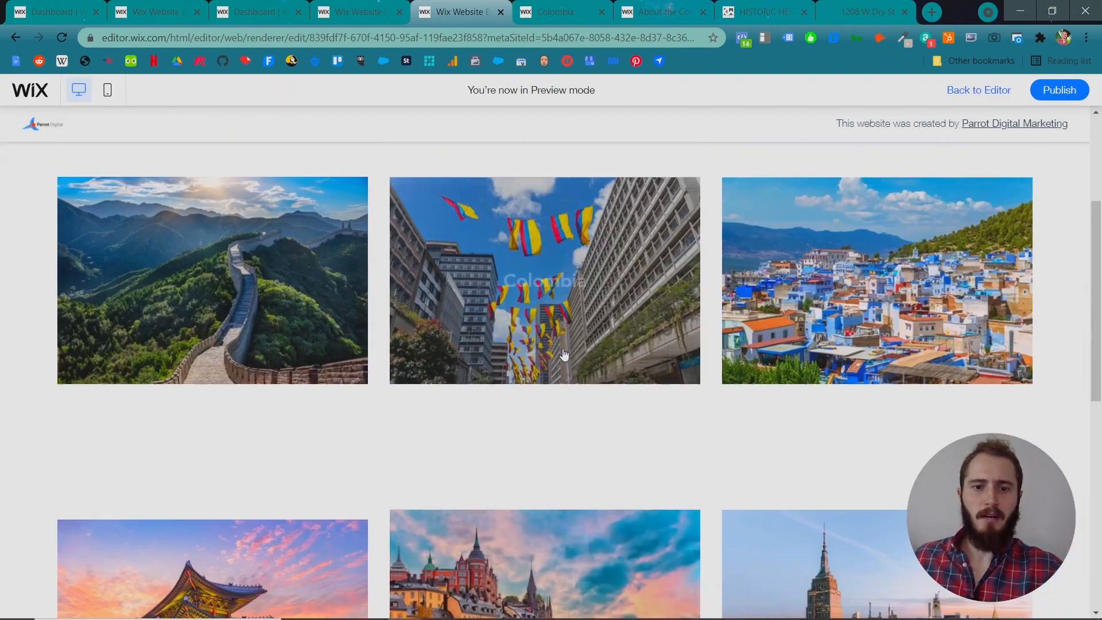
pyautogui.scroll(5, 575, 355)
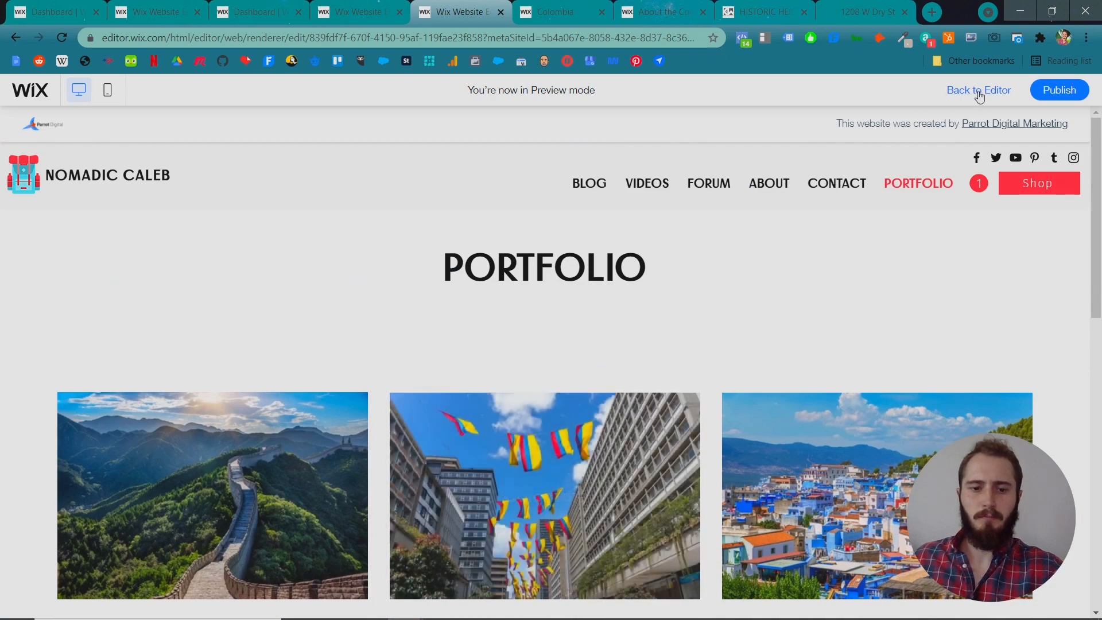
# Back in the editor, give the PORTFOLIO title strip a dark grey background.
pyautogui.click(979, 90)
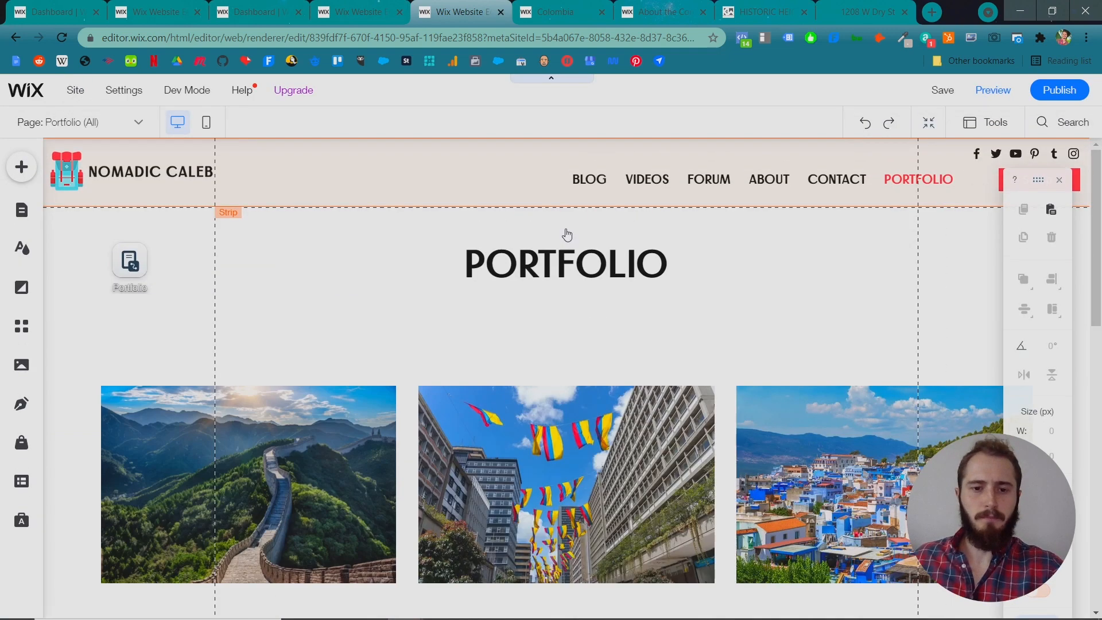
pyautogui.click(425, 305)
pyautogui.click(603, 264)
pyautogui.moveTo(601, 265); pyautogui.dragTo(601, 273)
pyautogui.click(181, 286)
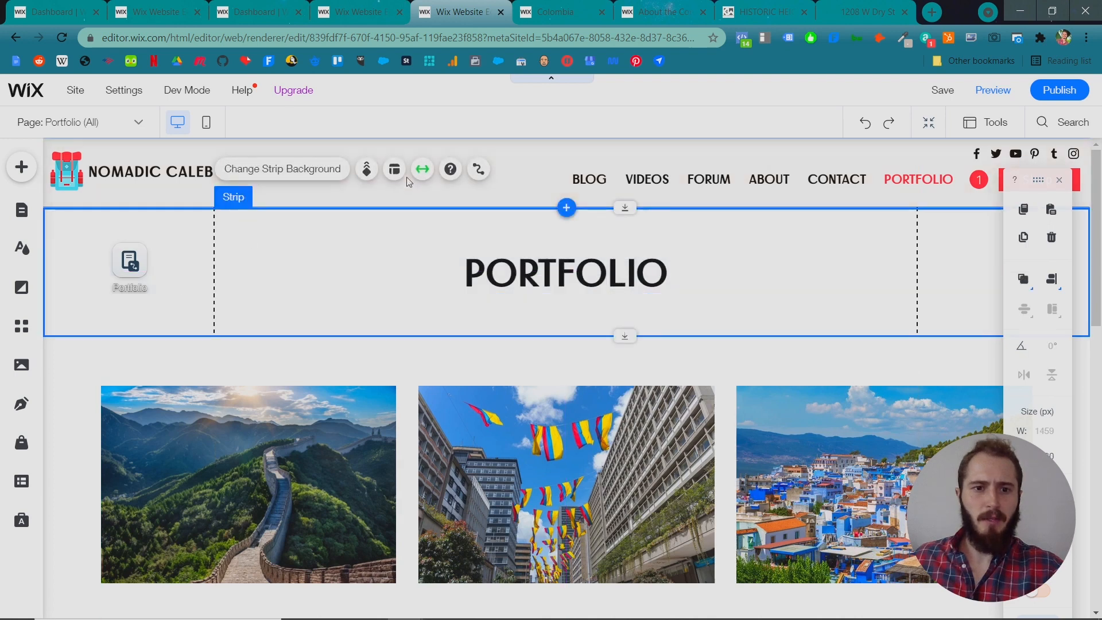
pyautogui.click(283, 169)
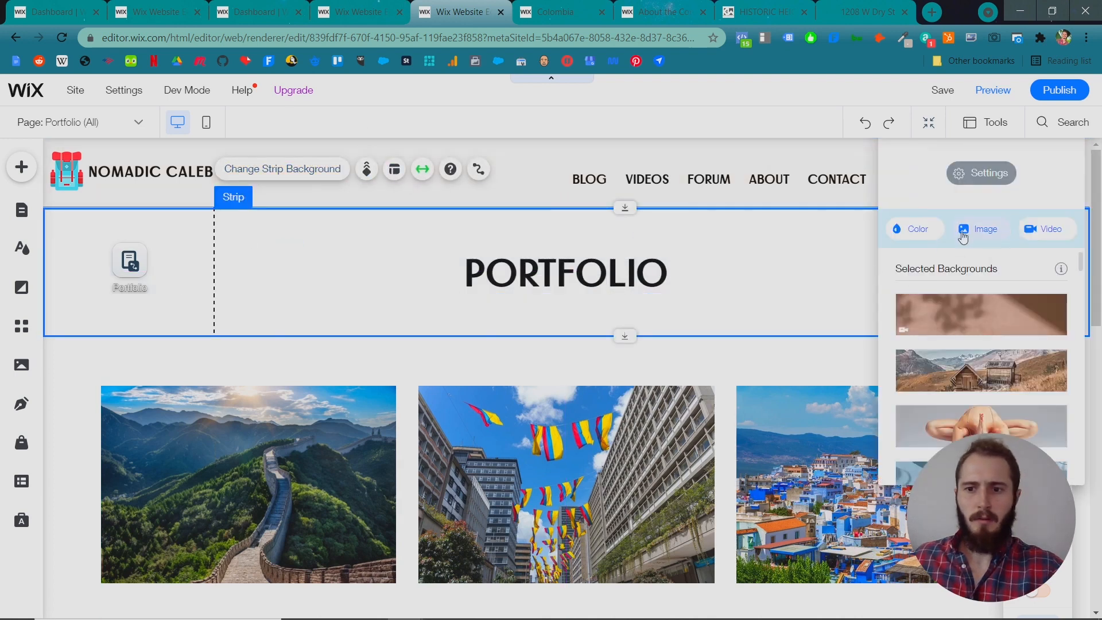
pyautogui.click(918, 229)
pyautogui.click(997, 332)
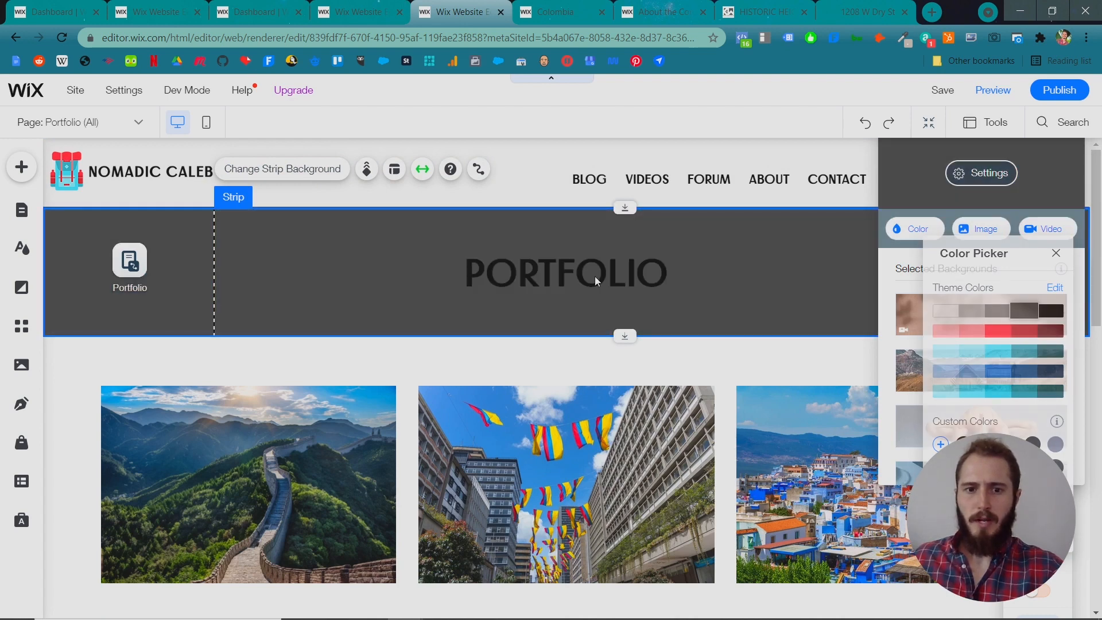
# Recolour the PORTFOLIO title text white and delete the empty strip below the gallery.
pyautogui.doubleClick(594, 277)
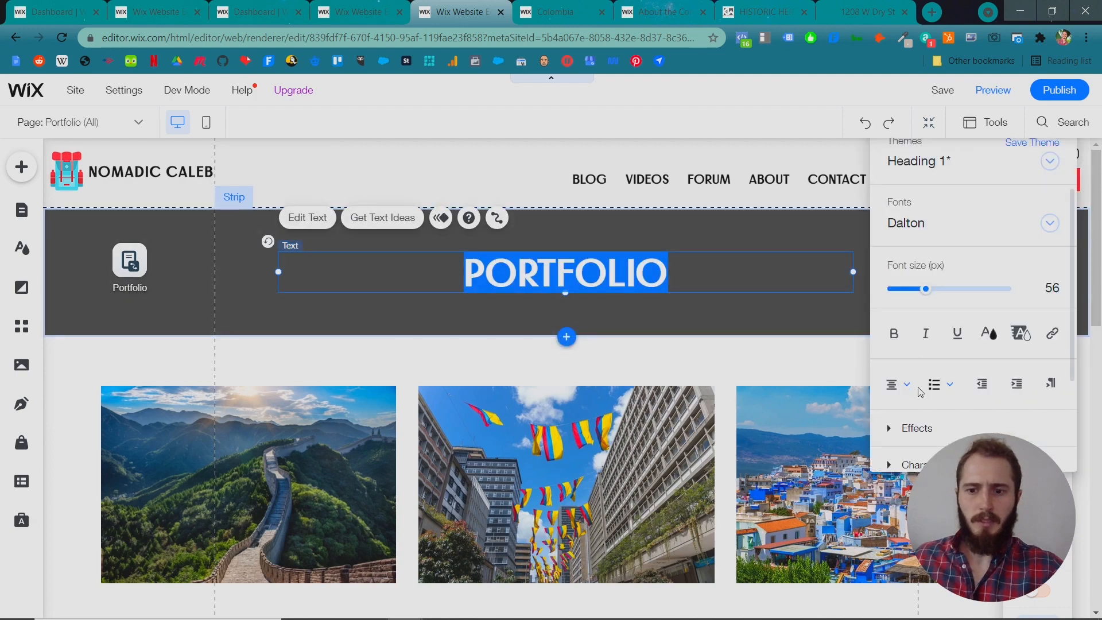
pyautogui.click(987, 333)
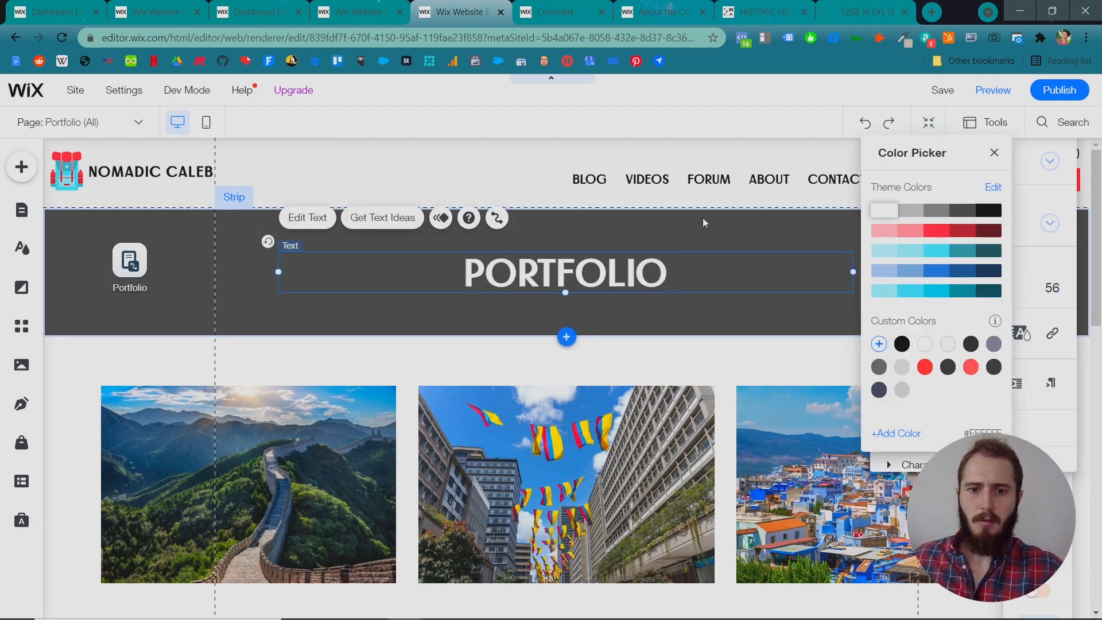
pyautogui.click(671, 237)
pyautogui.scroll(-5, 671, 237)
pyautogui.scroll(-5, 663, 235)
pyautogui.scroll(3, 633, 359)
pyautogui.scroll(-1, 633, 358)
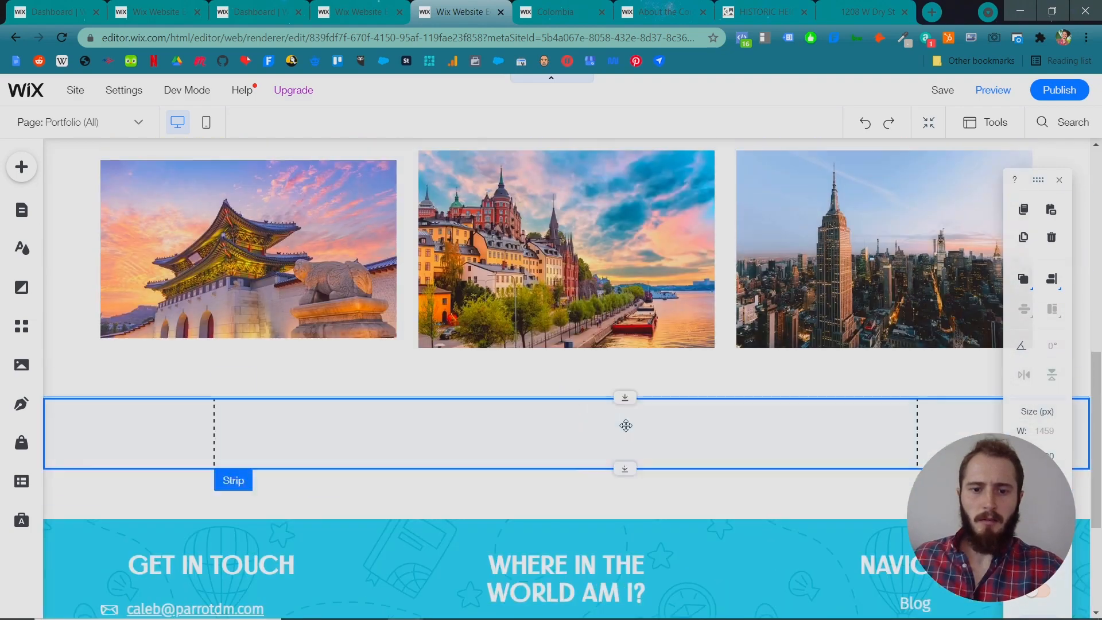
pyautogui.press('Delete')
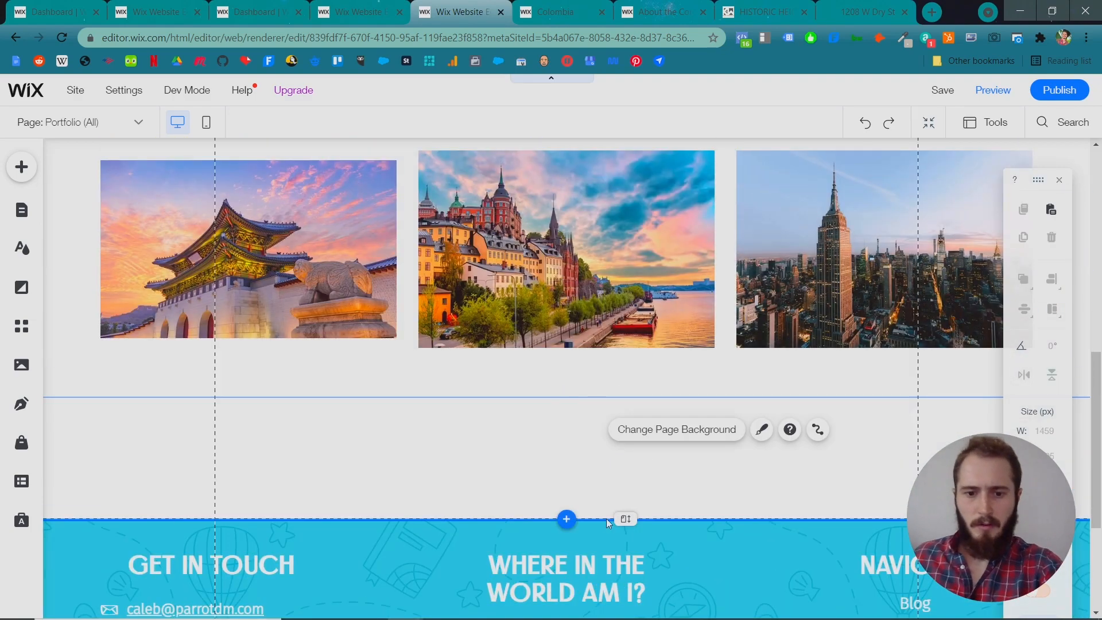
pyautogui.scroll(-3, 613, 518)
pyautogui.scroll(10, 635, 299)
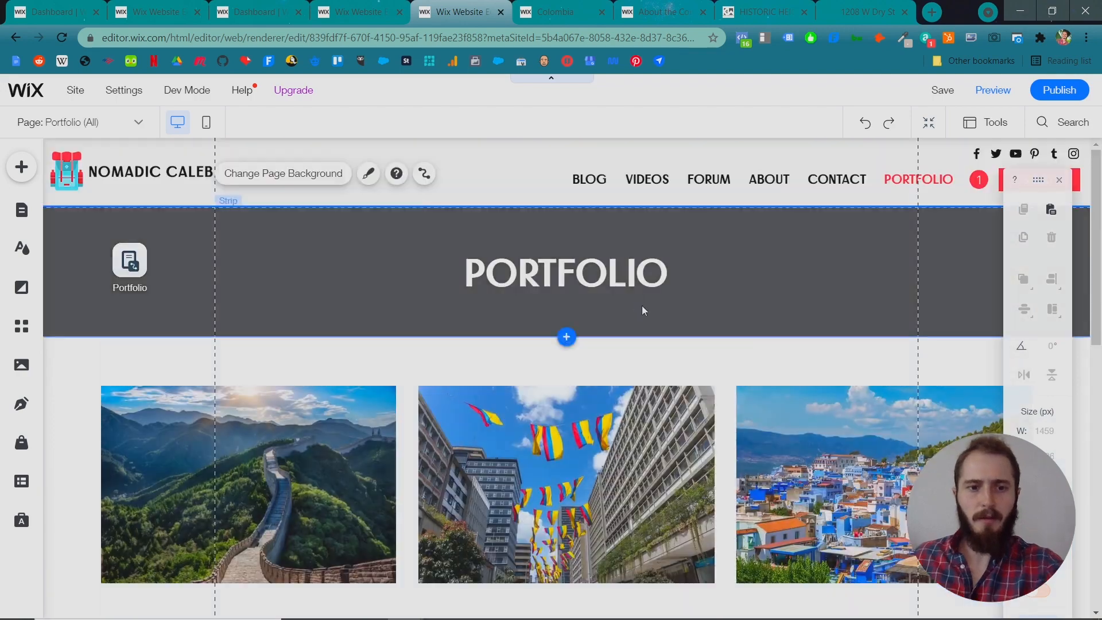
pyautogui.scroll(-3, 588, 314)
pyautogui.scroll(3, 567, 302)
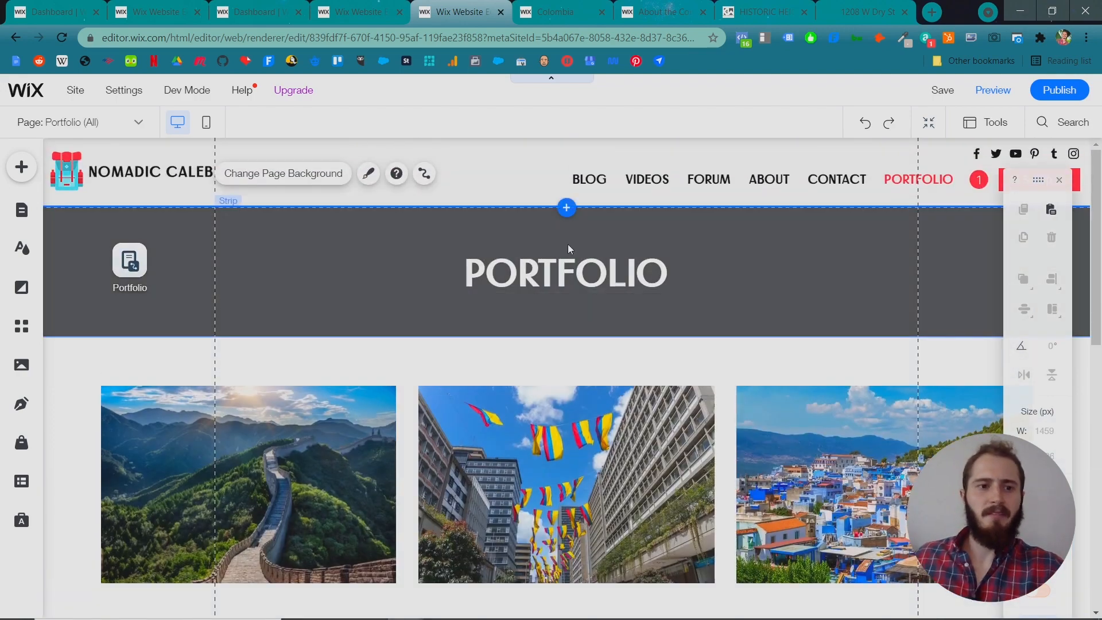
# Switch to the Portfolio (Title) item page and shorten its Great Wall image strip.
pyautogui.click(113, 122)
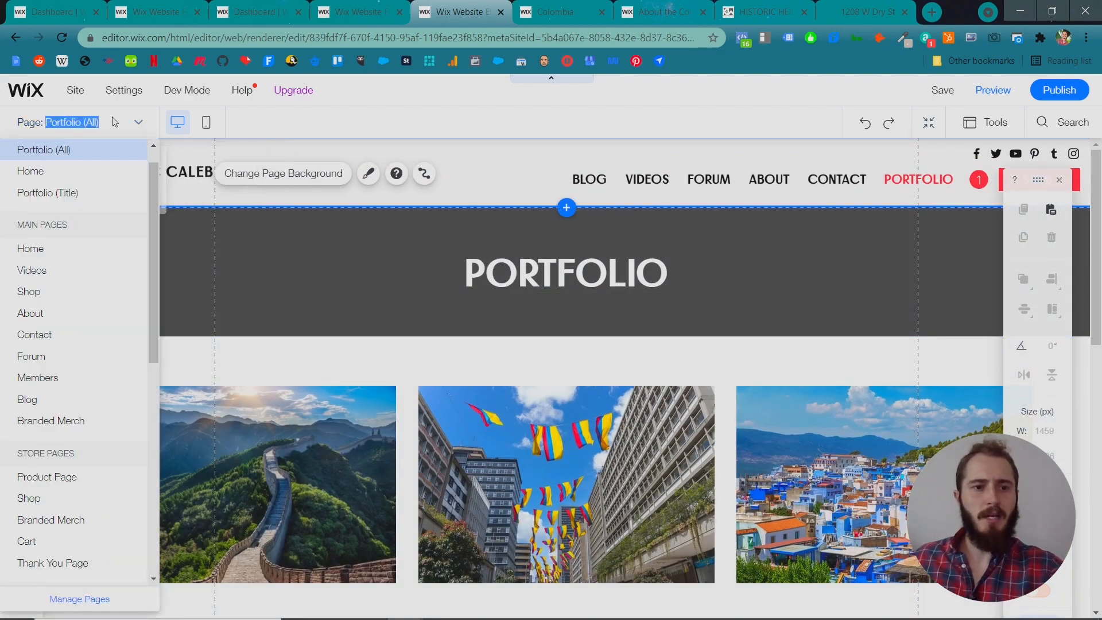
pyautogui.click(69, 191)
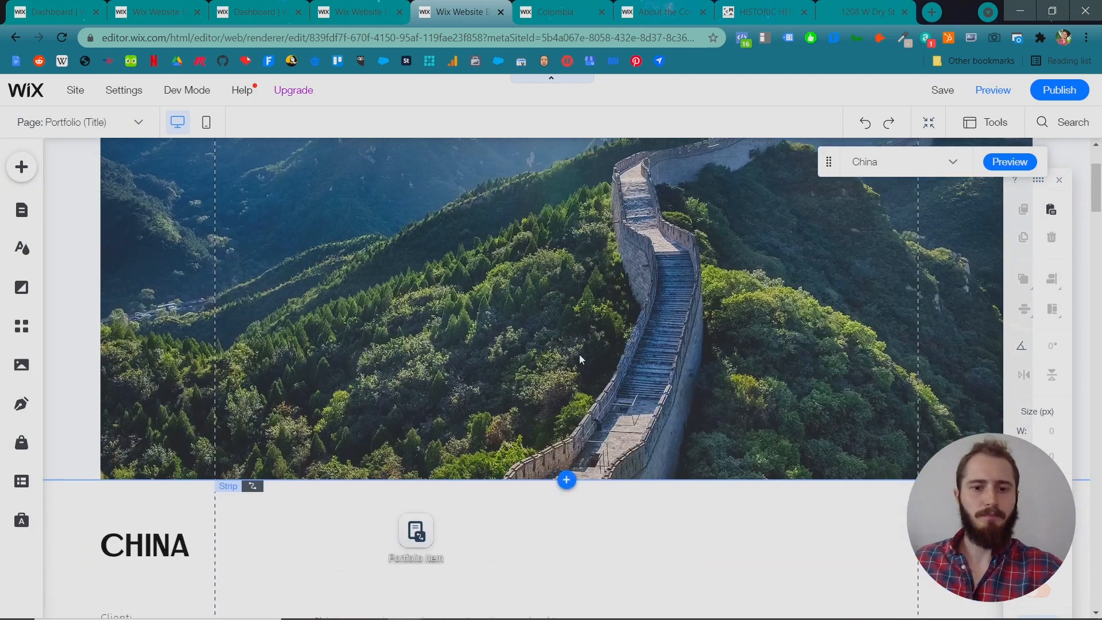
pyautogui.scroll(3, 569, 352)
pyautogui.click(647, 427)
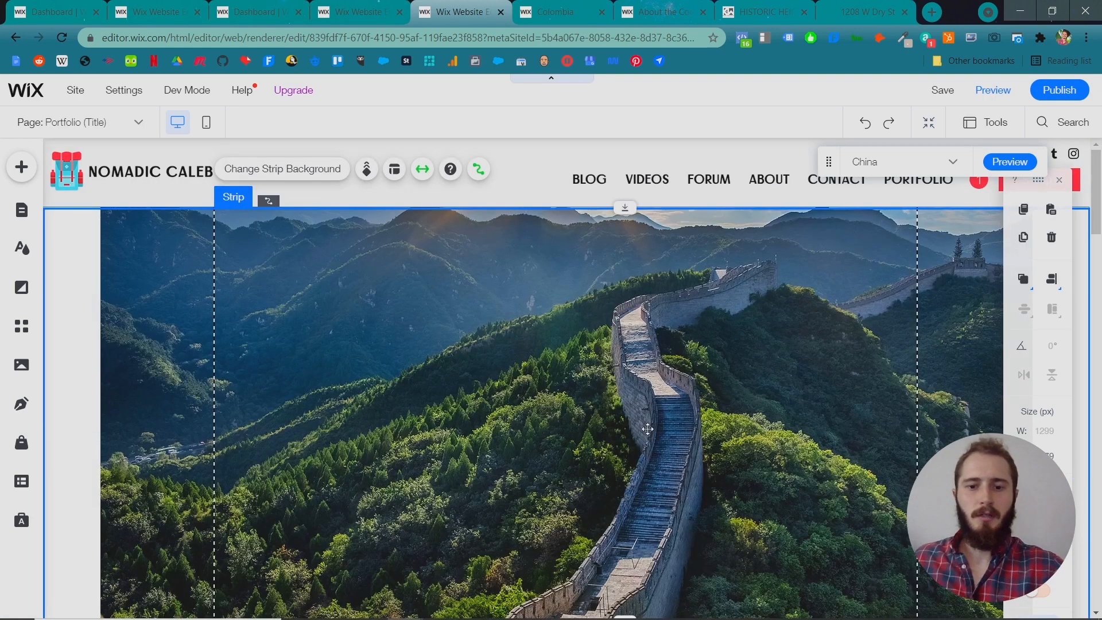
pyautogui.scroll(-2, 648, 428)
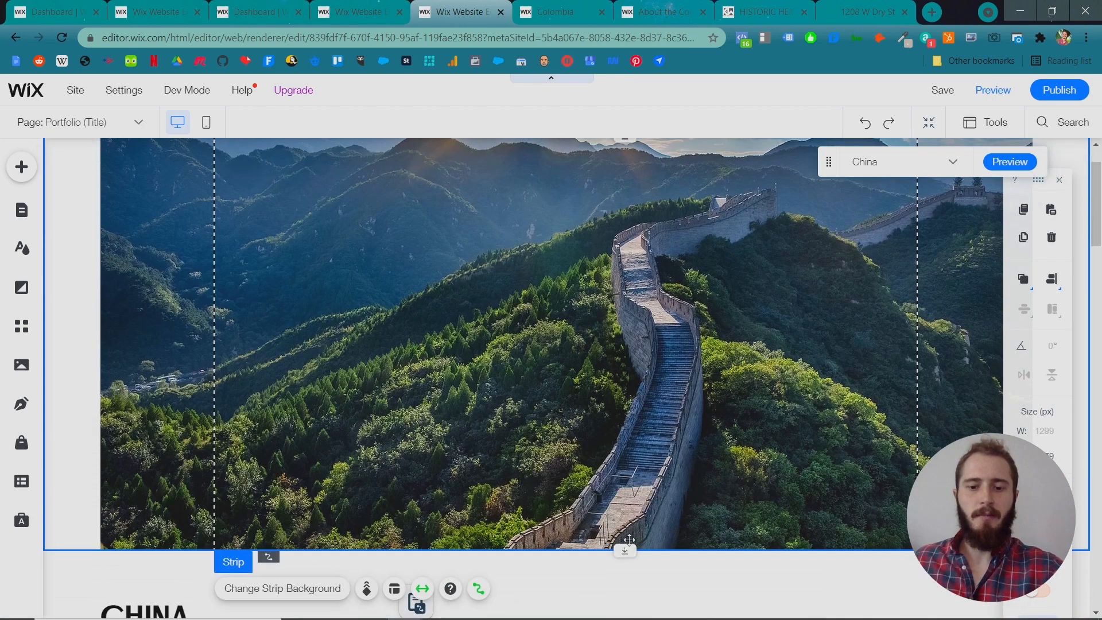
pyautogui.moveTo(625, 552); pyautogui.dragTo(649, 388)
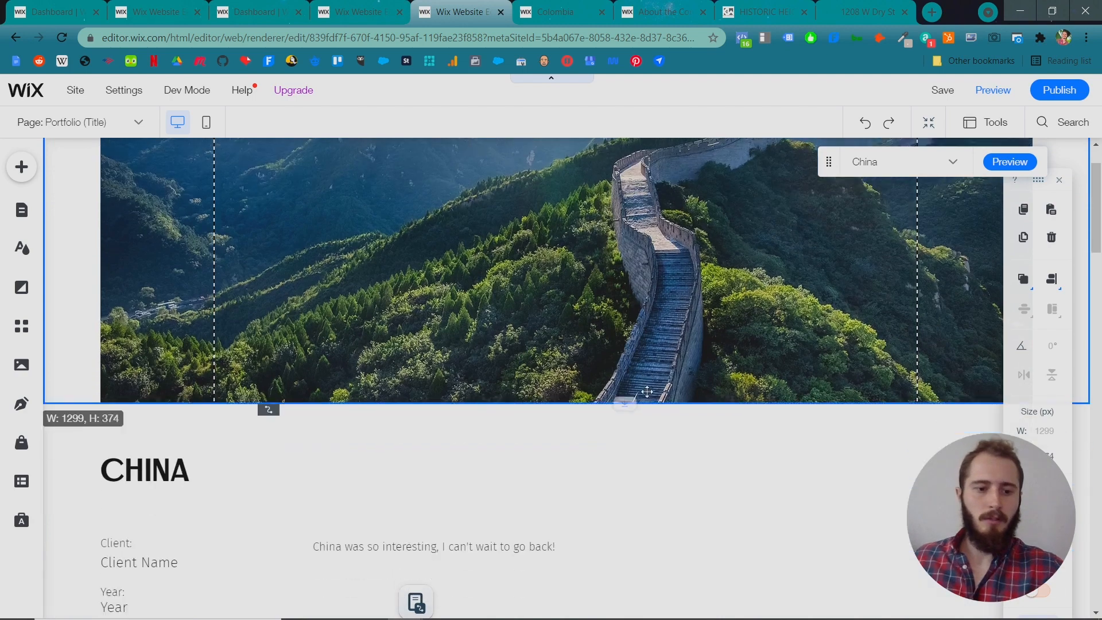
pyautogui.scroll(-2, 345, 387)
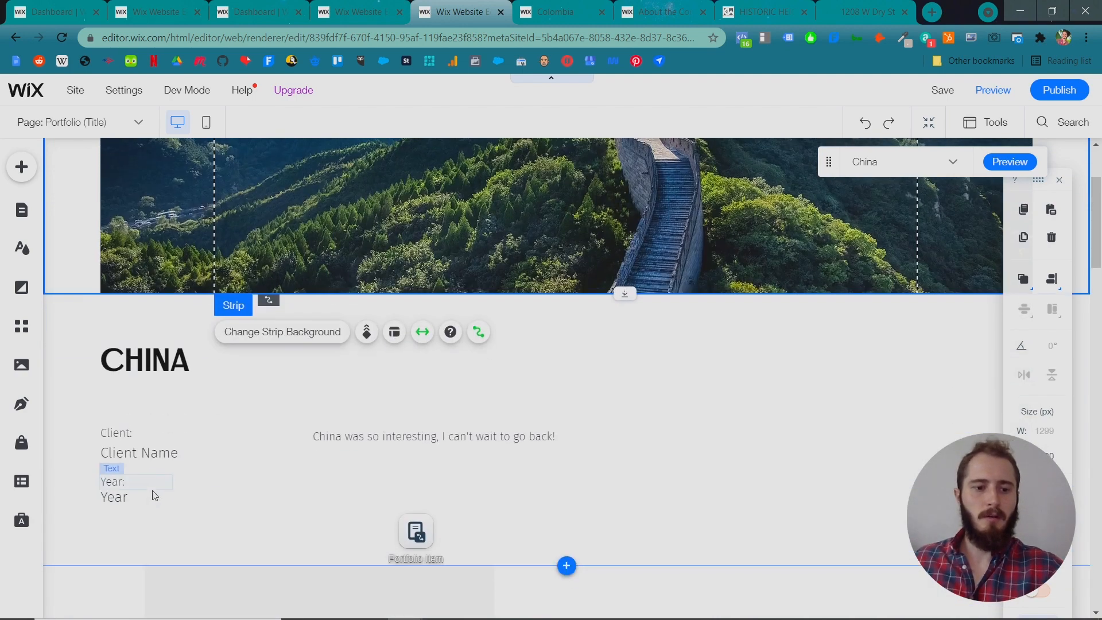
# Delete the Client label and name, and move the Year label and value up under CHINA.
pyautogui.click(158, 449)
pyautogui.press('Delete')
pyautogui.click(116, 431)
pyautogui.press('Delete')
pyautogui.click(136, 484)
pyautogui.moveTo(130, 481); pyautogui.dragTo(136, 403)
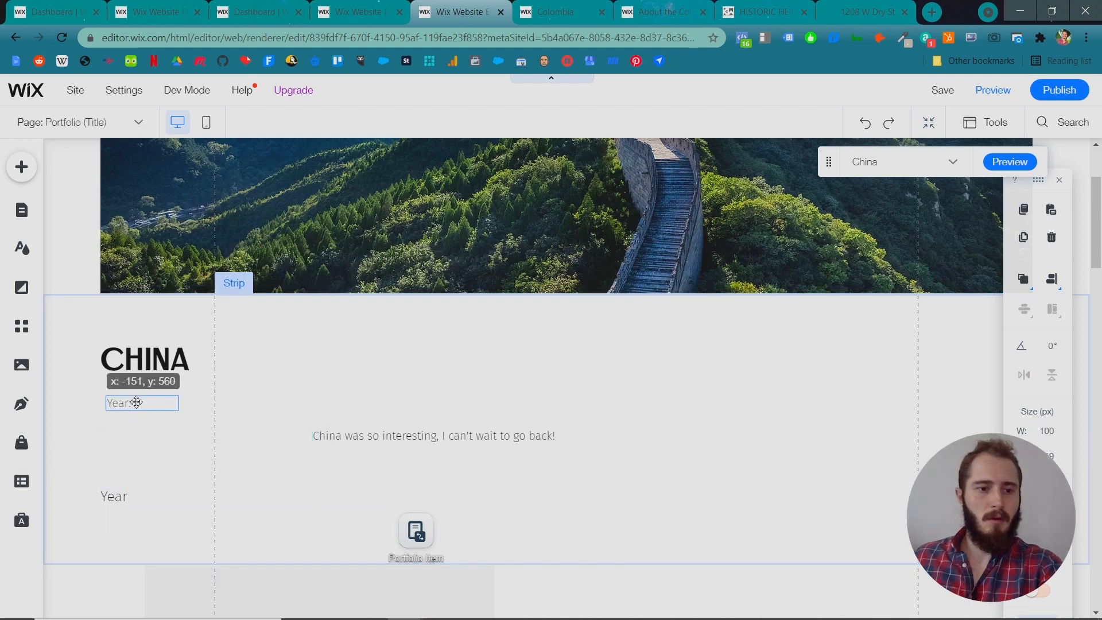
pyautogui.click(116, 497)
pyautogui.moveTo(116, 497); pyautogui.dragTo(121, 426)
# Bind the Year text to Year Visited (Number), narrow the 2017 box and edit the Year: label.
pyautogui.click(112, 402)
pyautogui.click(143, 429)
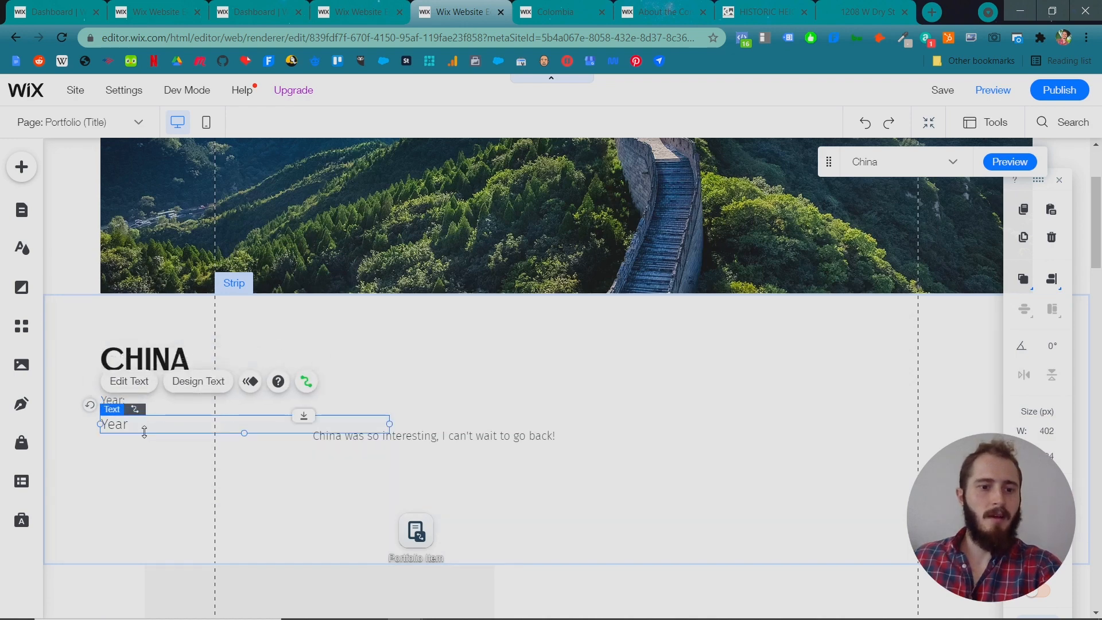
pyautogui.click(303, 381)
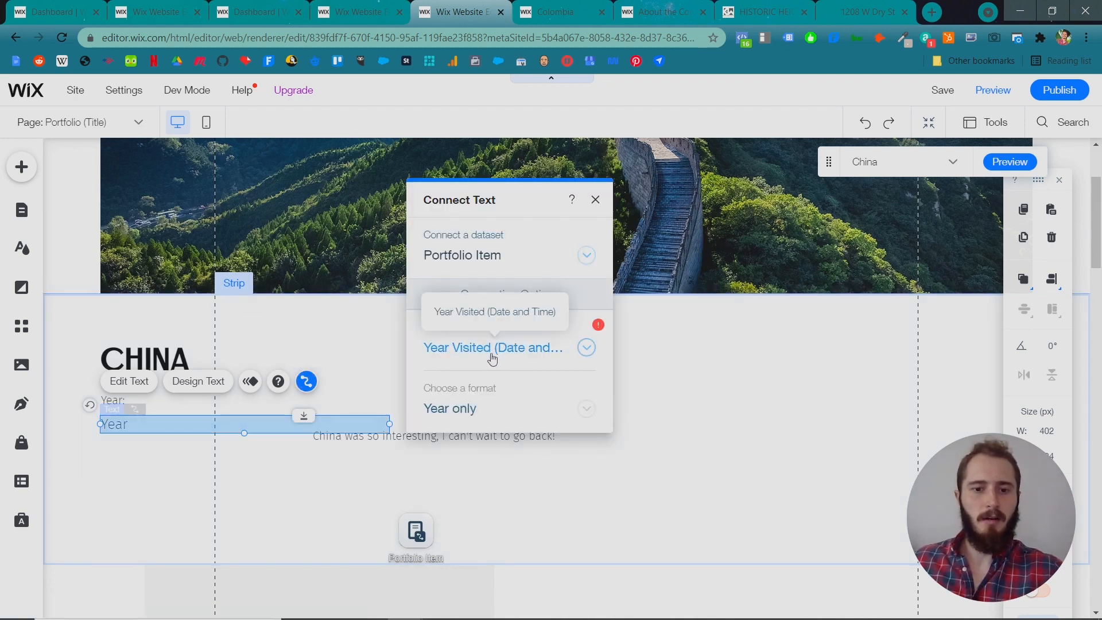
pyautogui.moveTo(494, 357); pyautogui.dragTo(844, 389)
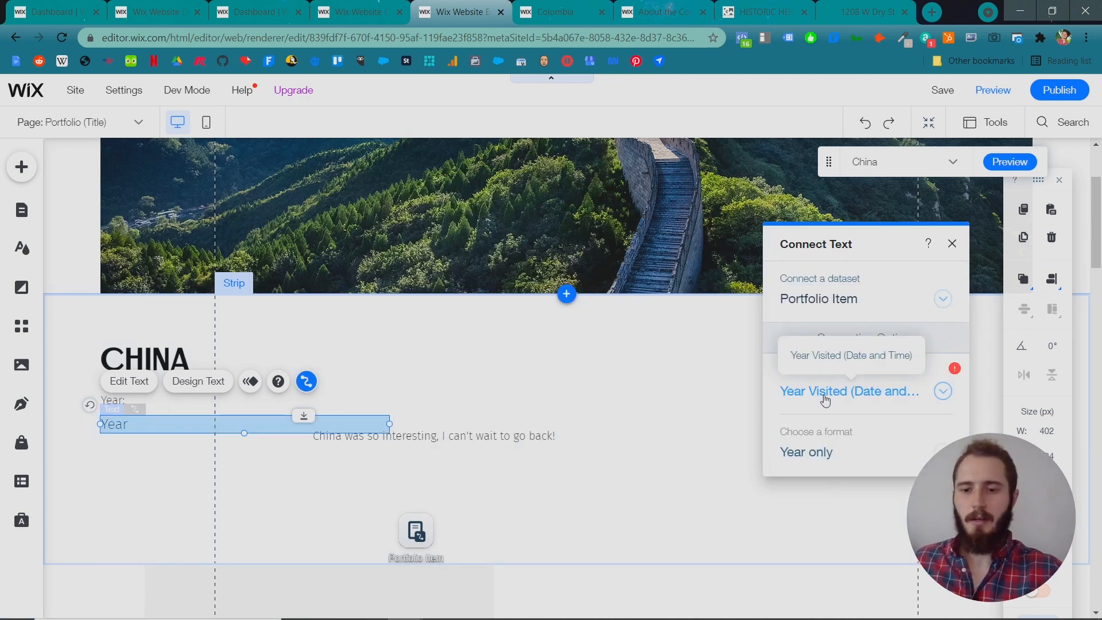
pyautogui.click(825, 398)
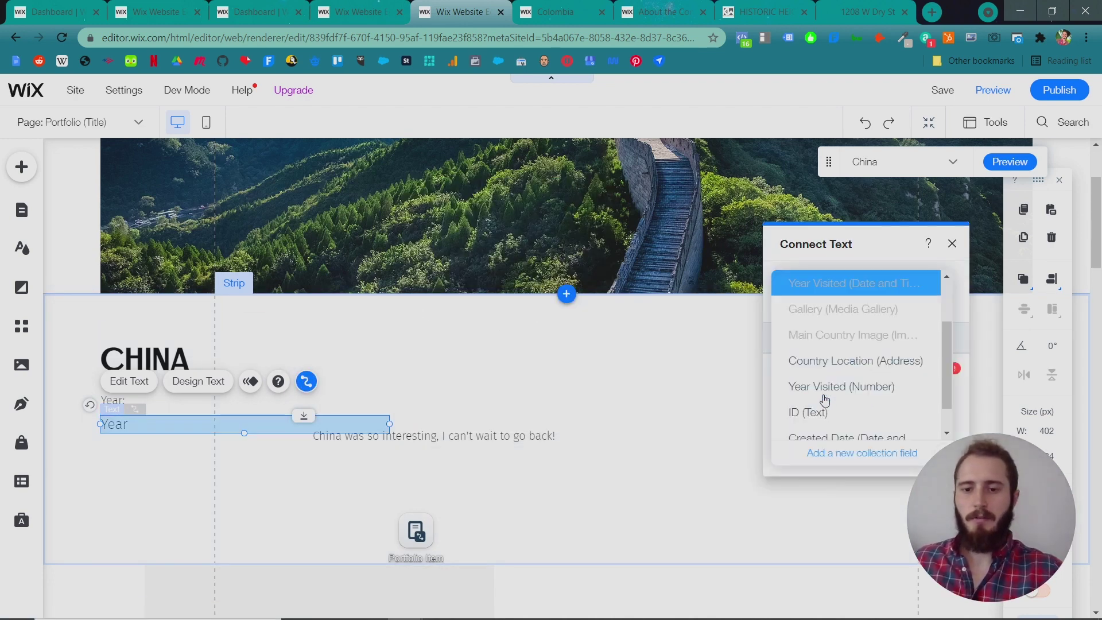
pyautogui.click(868, 387)
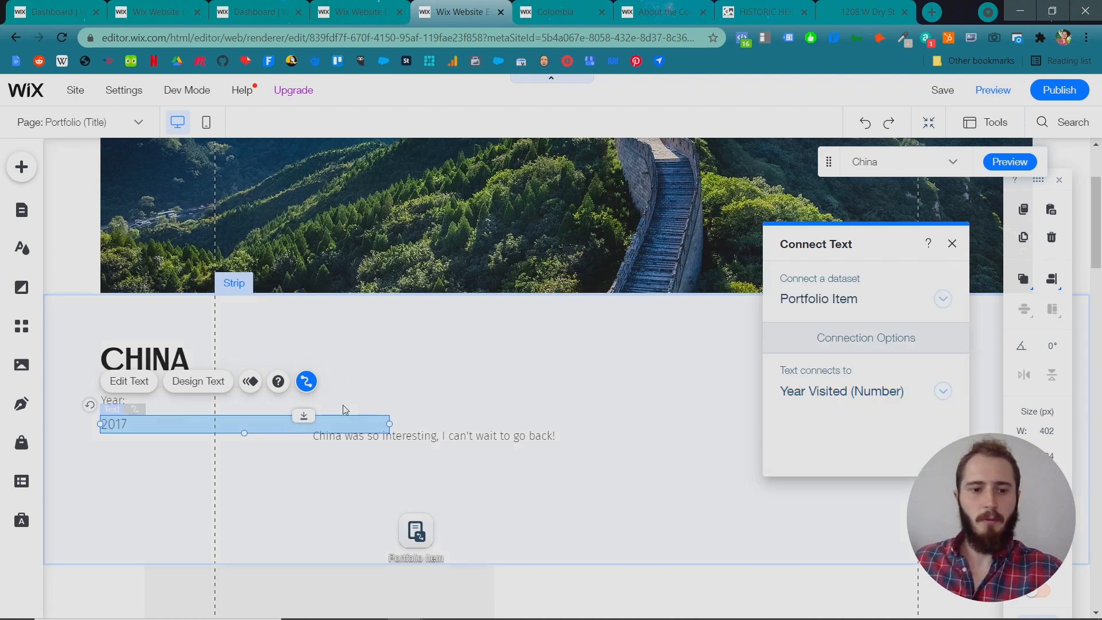
pyautogui.moveTo(314, 423)
pyautogui.mouseDown()
pyautogui.moveTo(158, 435)
pyautogui.moveTo(171, 436)
pyautogui.mouseUp()
pyautogui.click(138, 401)
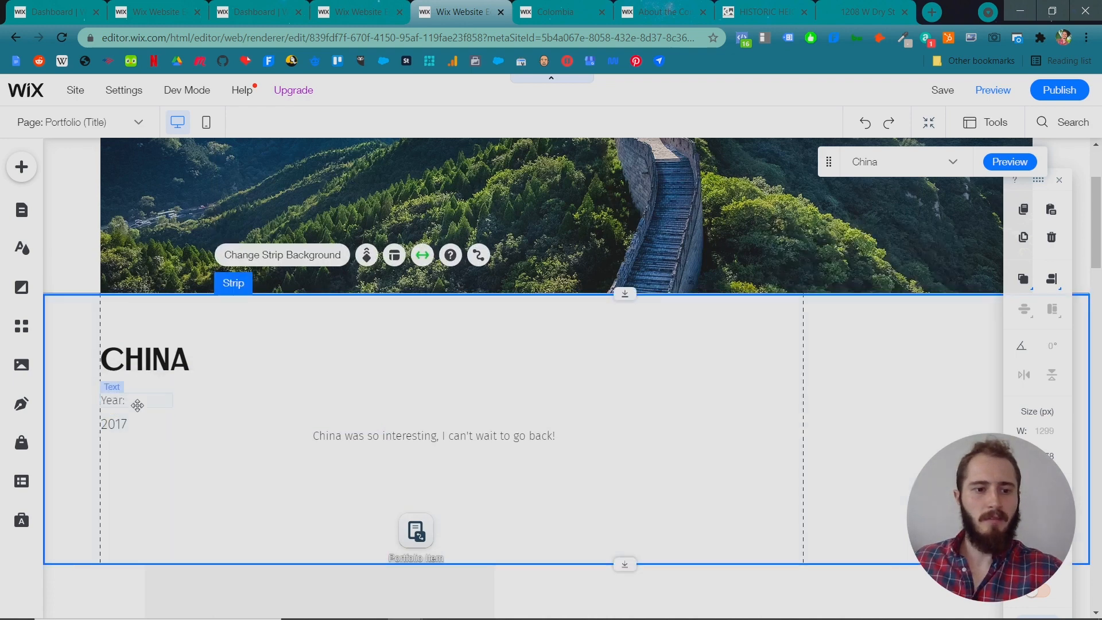
pyautogui.click(137, 403)
pyautogui.doubleClick(137, 404)
pyautogui.write('Visited')
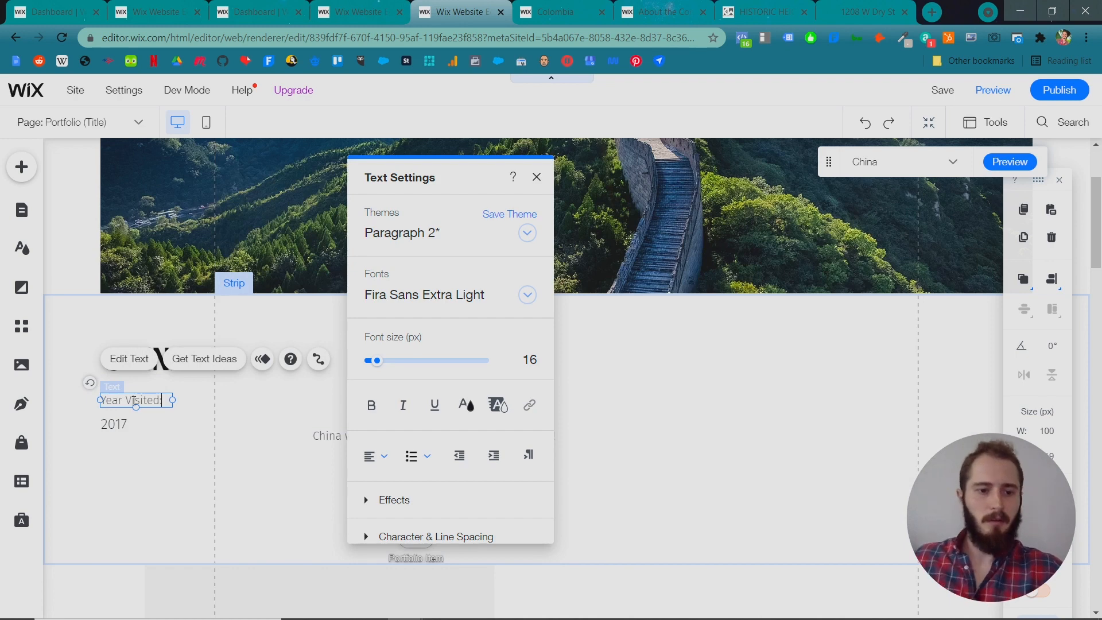
# Move the description beside the title and shorten the strip so the gallery moves up.
pyautogui.click(394, 458)
pyautogui.click(379, 436)
pyautogui.moveTo(431, 435)
pyautogui.mouseDown()
pyautogui.moveTo(354, 356)
pyautogui.moveTo(306, 357)
pyautogui.mouseUp()
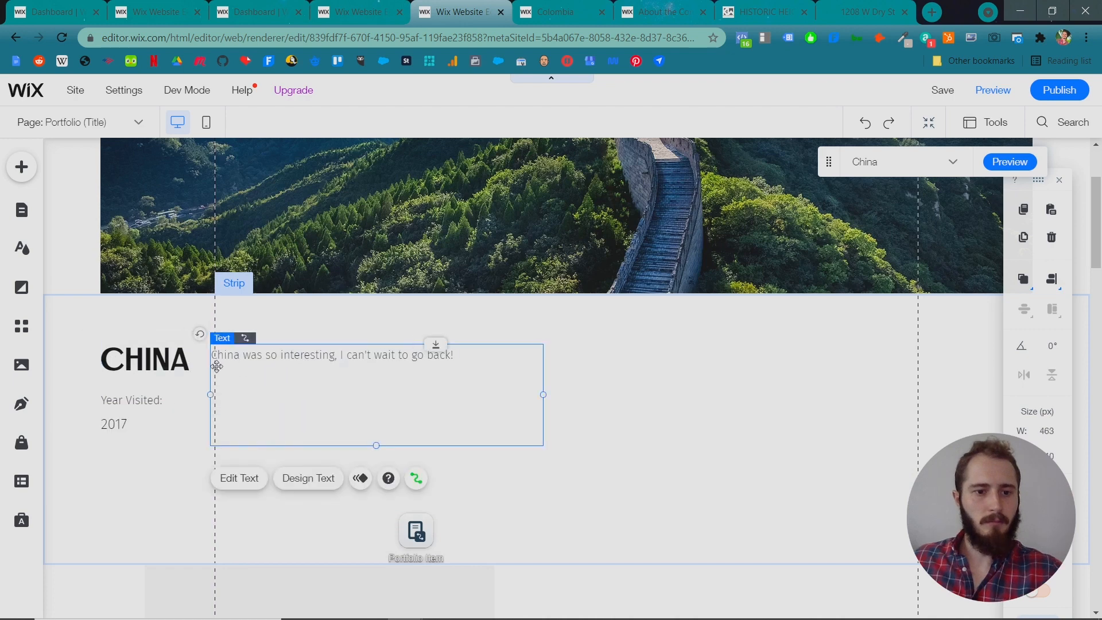
pyautogui.click(621, 553)
pyautogui.moveTo(626, 565); pyautogui.dragTo(620, 467)
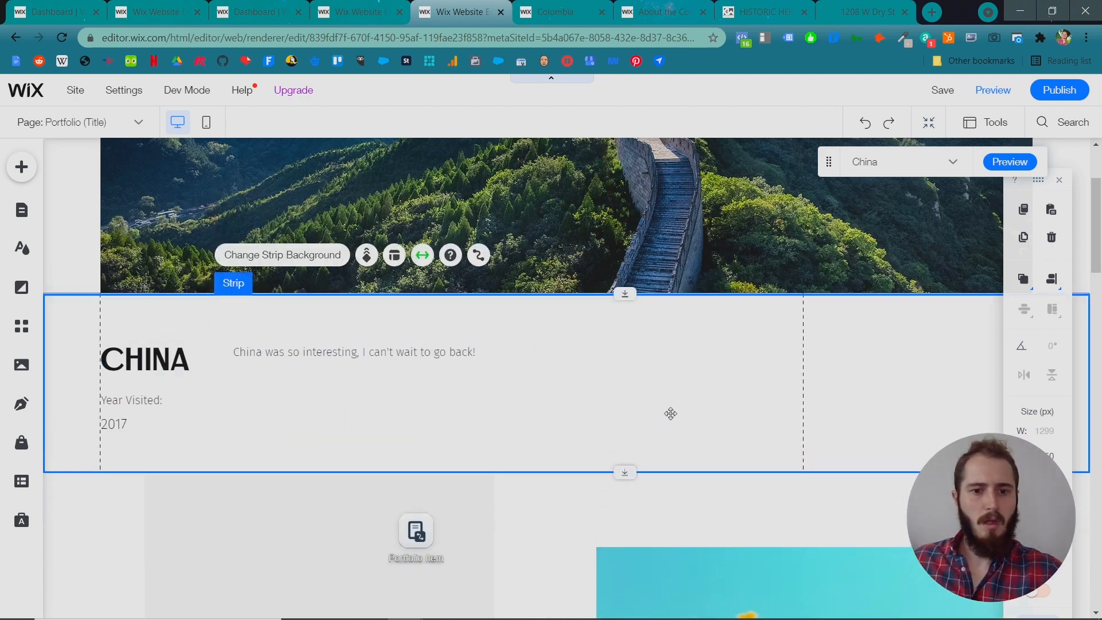
pyautogui.scroll(-5, 672, 414)
pyautogui.scroll(-5, 638, 375)
pyautogui.scroll(-5, 646, 374)
pyautogui.scroll(6, 653, 372)
pyautogui.scroll(6, 653, 378)
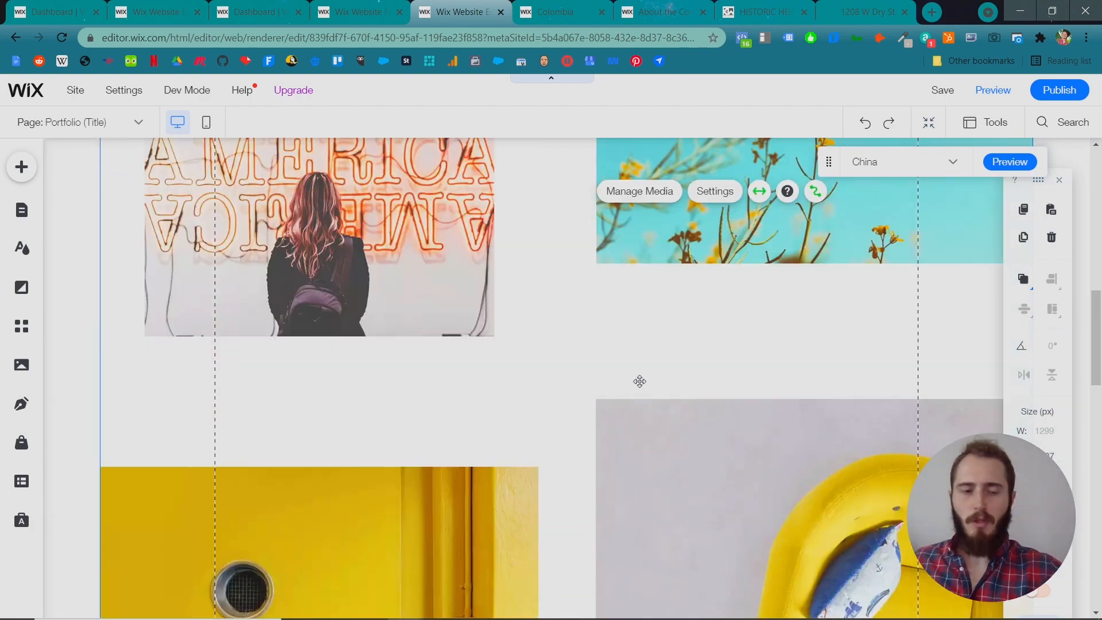
pyautogui.scroll(6, 654, 387)
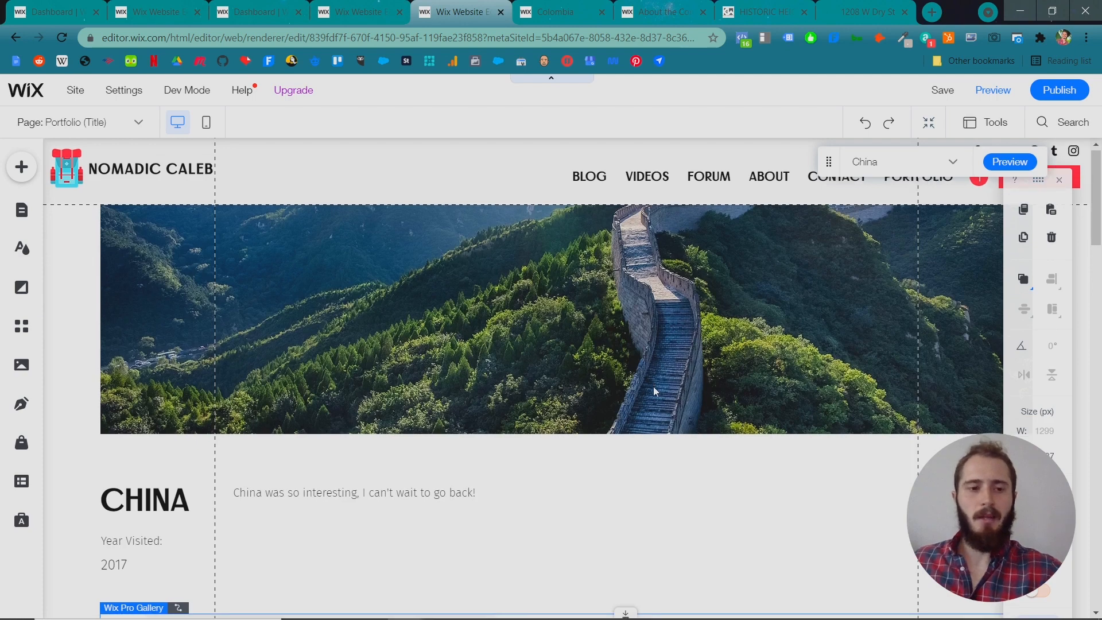
pyautogui.scroll(-5, 654, 386)
pyautogui.scroll(-3, 653, 387)
pyautogui.scroll(3, 608, 353)
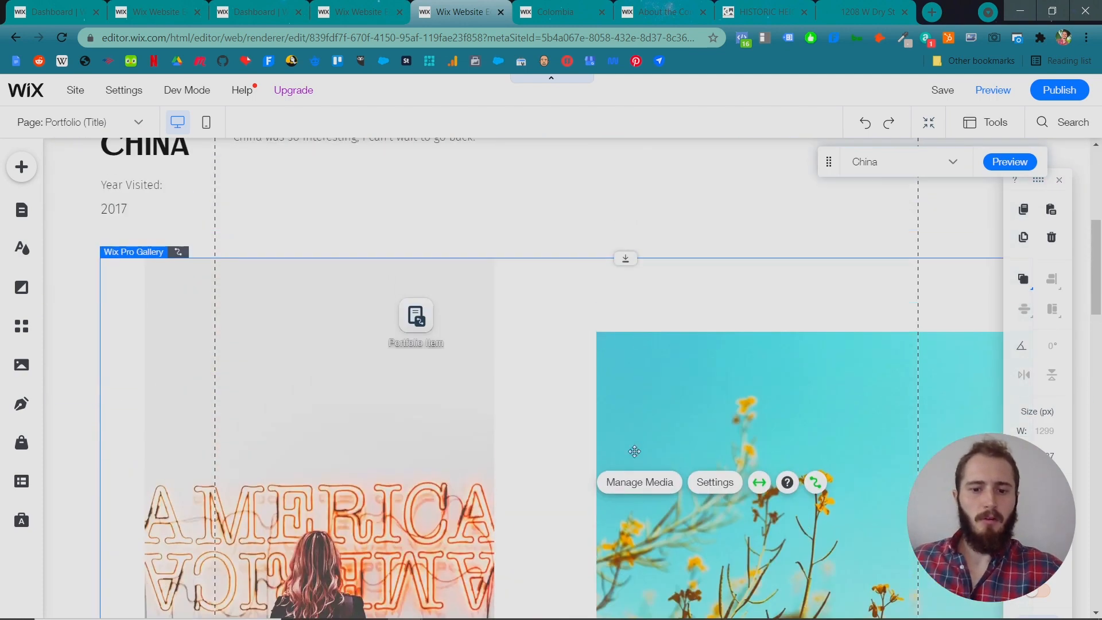
# Check the gallery's Manage Media notice pointing to the Travel Photography collection.
pyautogui.click(640, 483)
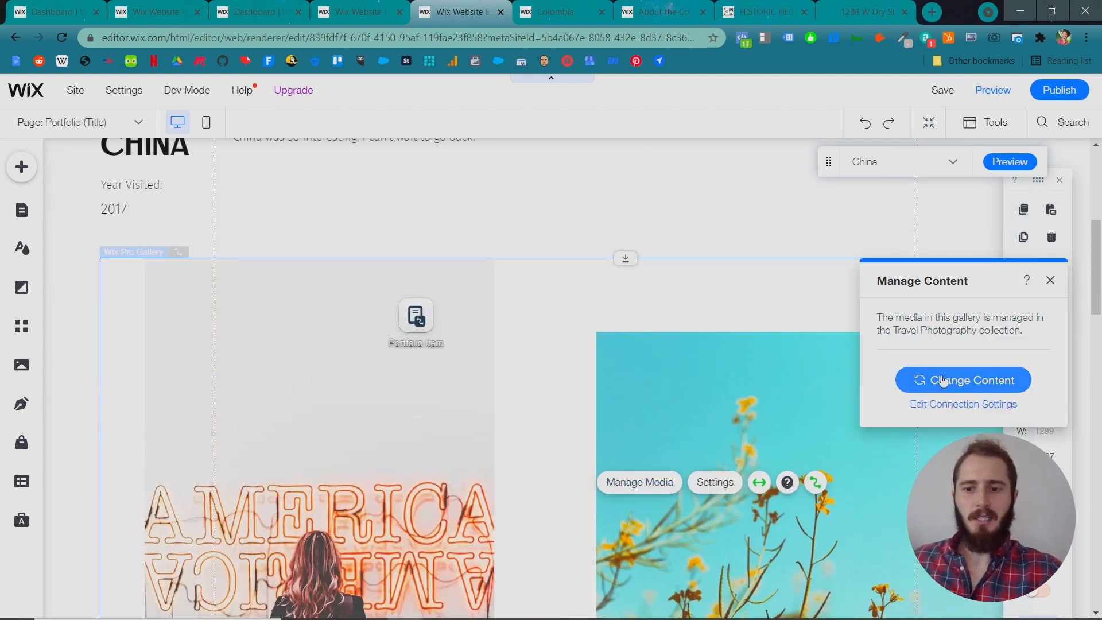
pyautogui.scroll(-5, 682, 429)
pyautogui.scroll(-5, 682, 429)
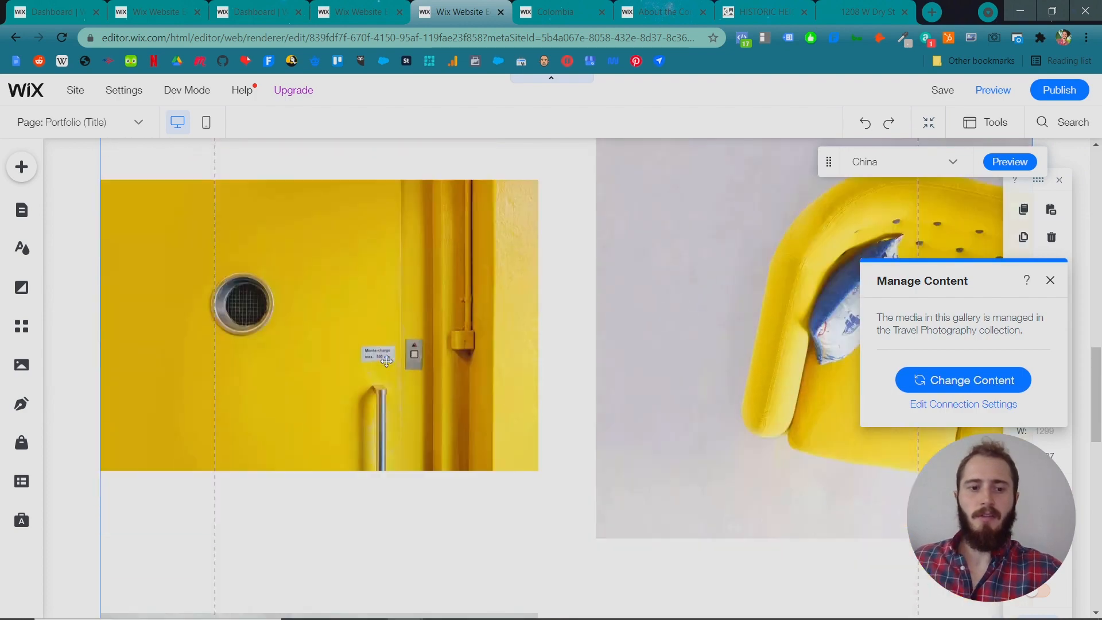
pyautogui.scroll(-5, 672, 388)
pyautogui.scroll(-5, 655, 350)
pyautogui.scroll(5, 656, 351)
pyautogui.scroll(5, 656, 351)
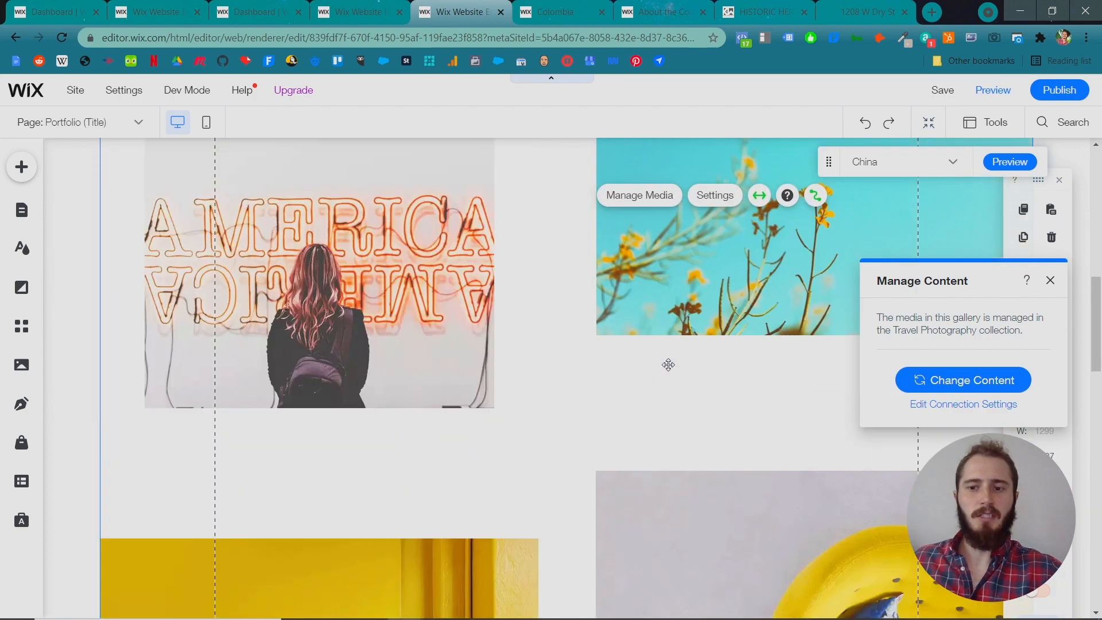
pyautogui.scroll(5, 656, 362)
pyautogui.scroll(3, 616, 385)
pyautogui.scroll(5, 615, 385)
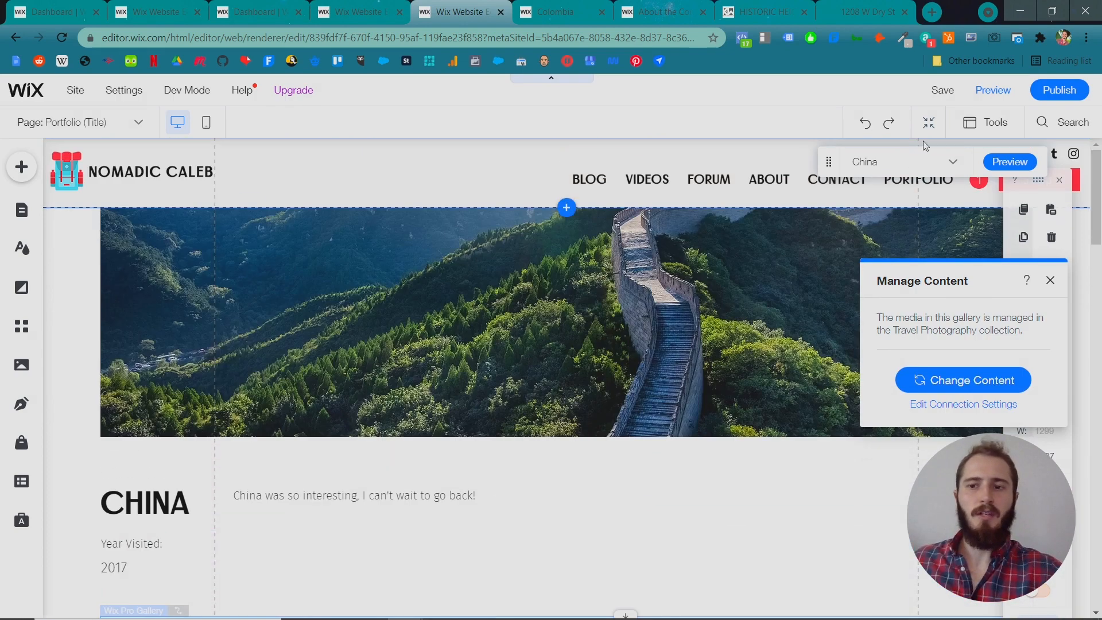
# Preview the China item page with its banner, title, description and gallery.
pyautogui.click(992, 89)
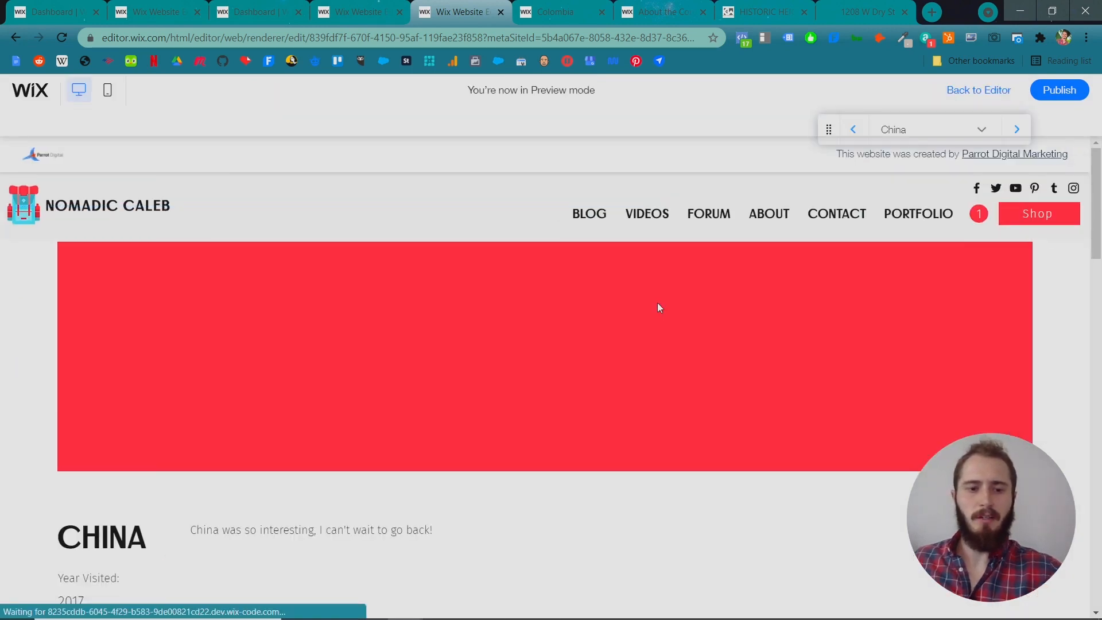
pyautogui.scroll(-5, 661, 306)
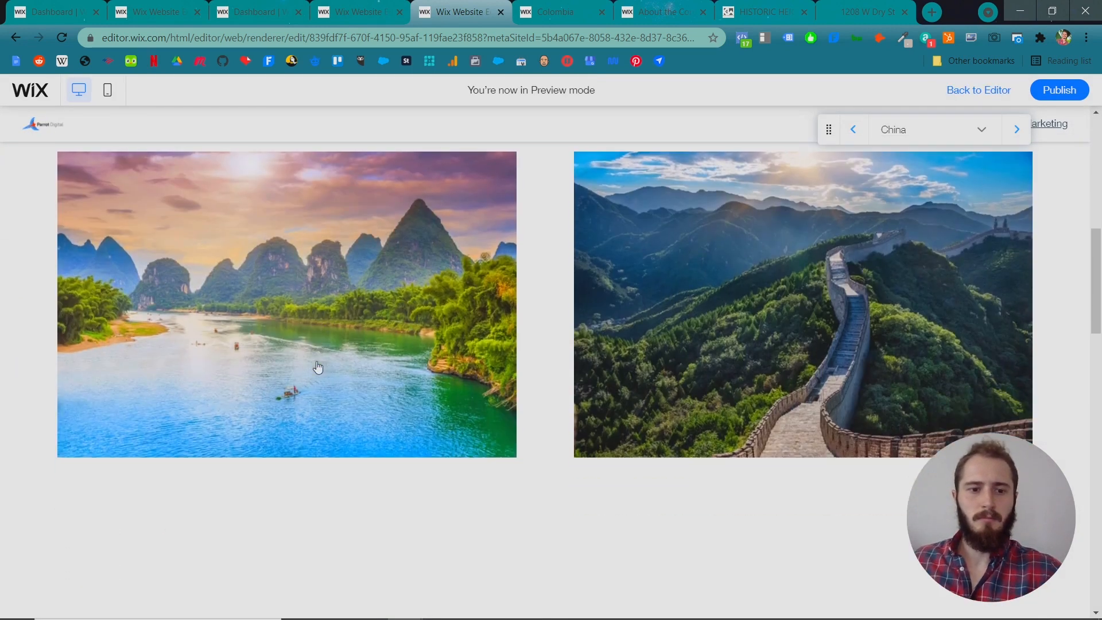
pyautogui.scroll(-5, 349, 368)
pyautogui.scroll(-5, 603, 362)
pyautogui.scroll(-3, 653, 344)
pyautogui.scroll(4, 651, 325)
pyautogui.scroll(4, 392, 353)
pyautogui.scroll(4, 378, 353)
pyautogui.scroll(2, 379, 354)
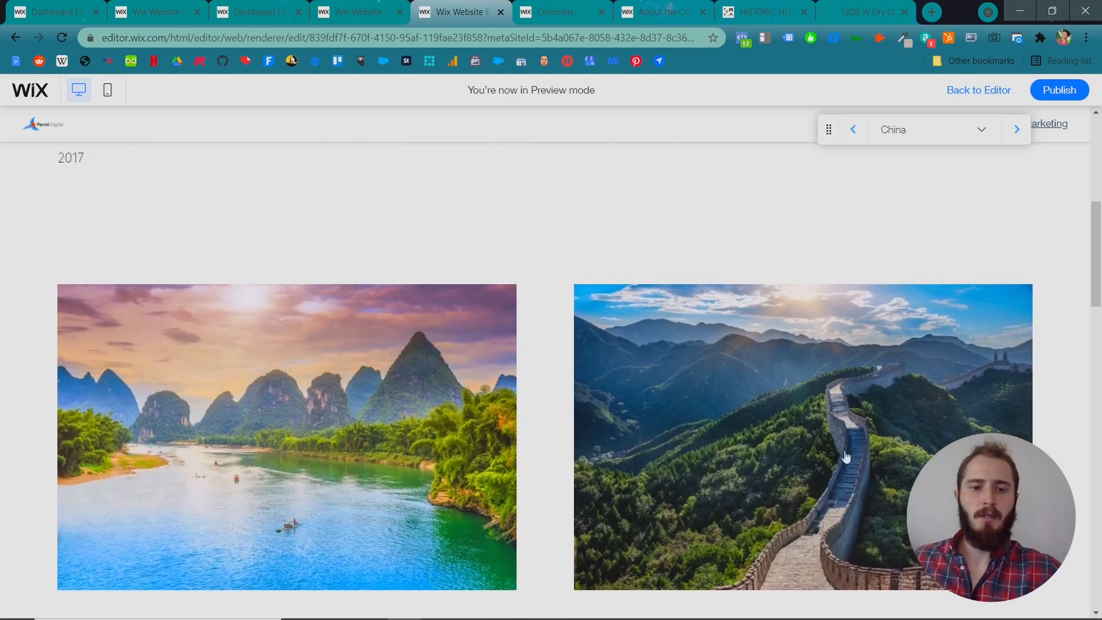
pyautogui.scroll(4, 775, 457)
pyautogui.scroll(4, 724, 370)
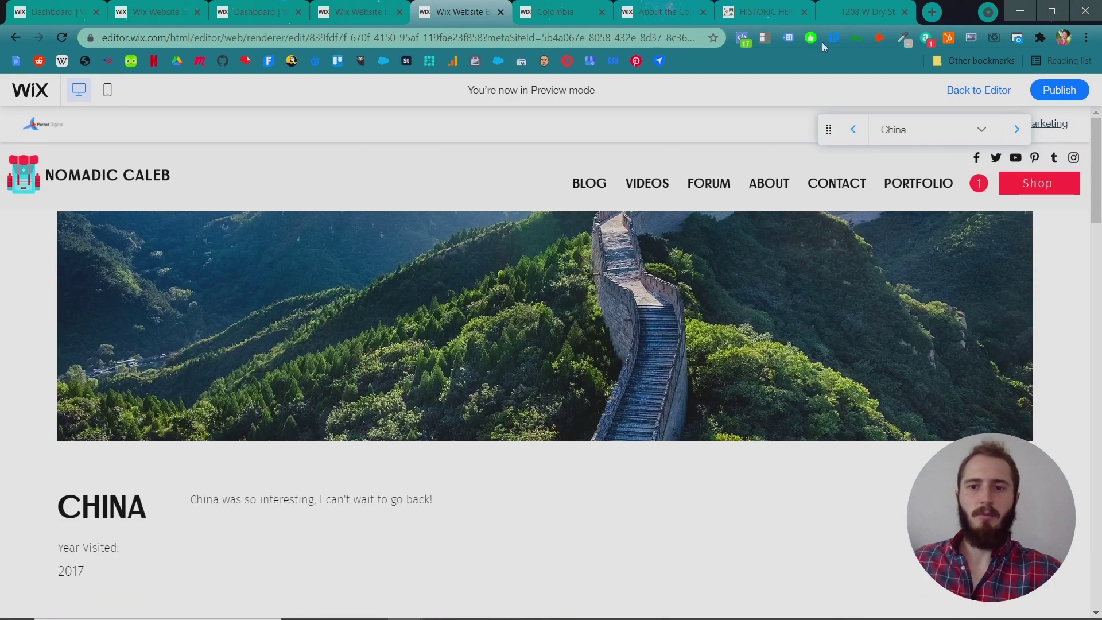
# Set the China gallery layout to three smaller images per row via Customize Layout.
pyautogui.click(980, 91)
pyautogui.scroll(-5, 668, 286)
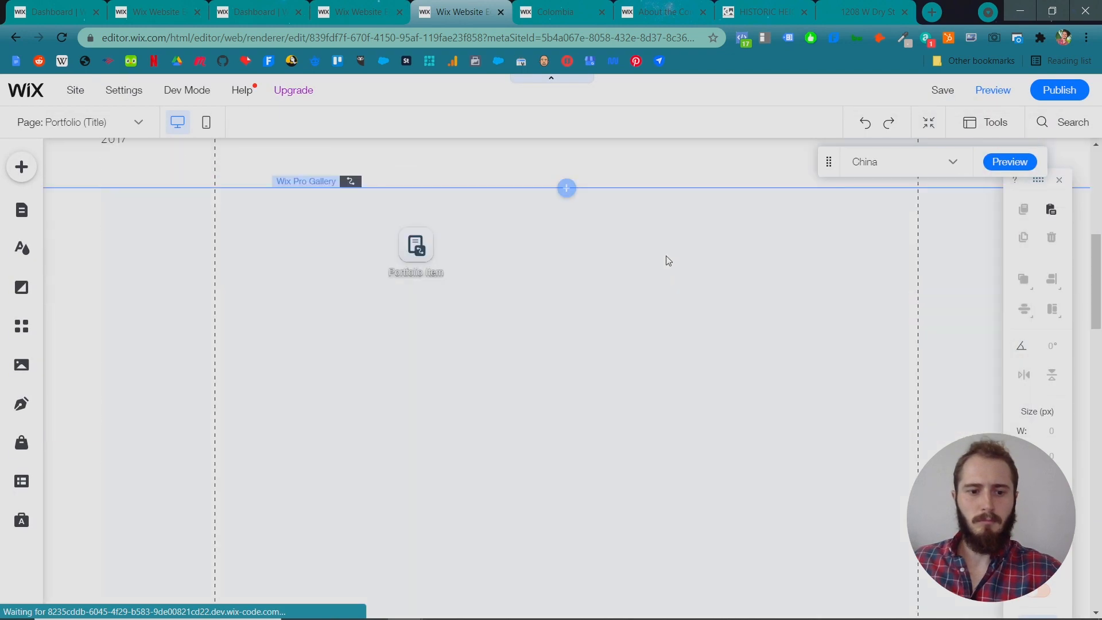
pyautogui.click(675, 328)
pyautogui.click(759, 292)
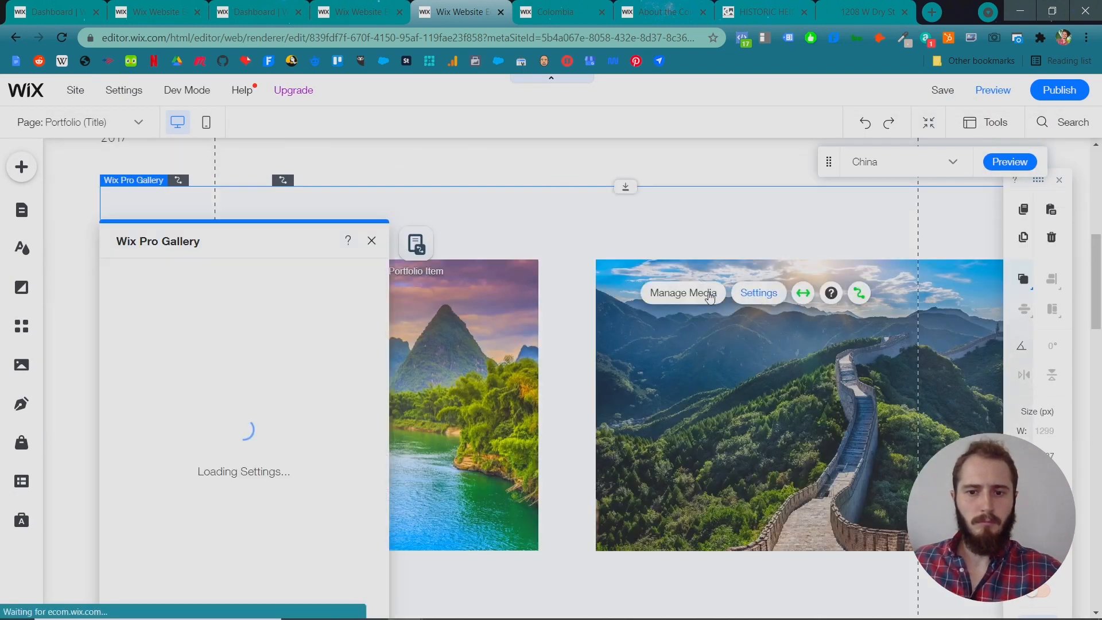
pyautogui.click(131, 306)
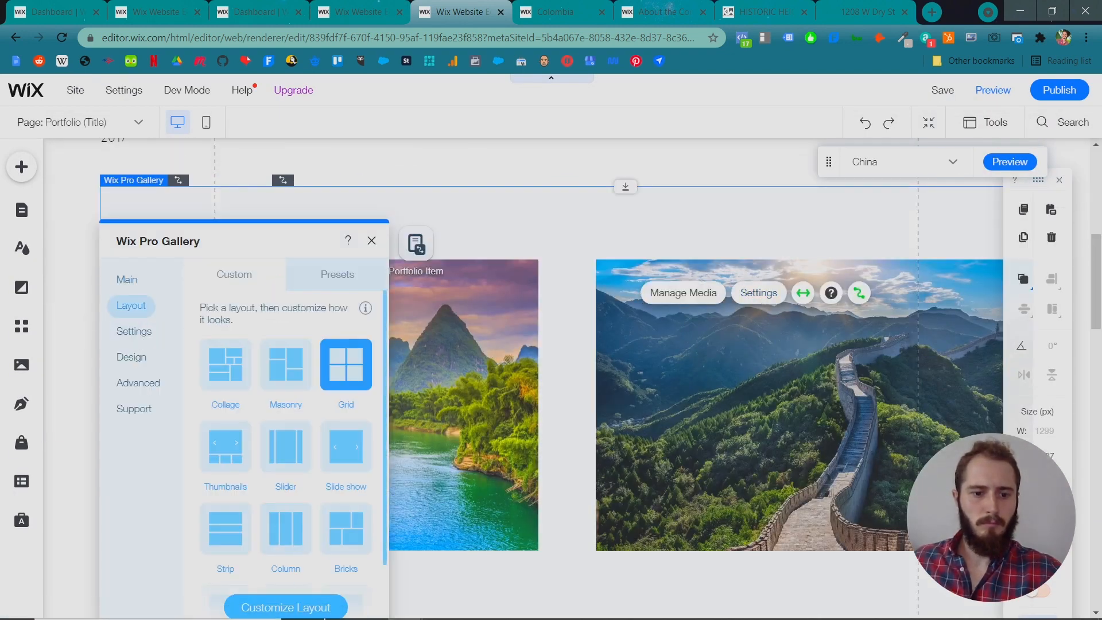
pyautogui.click(286, 606)
pyautogui.scroll(-3, 269, 472)
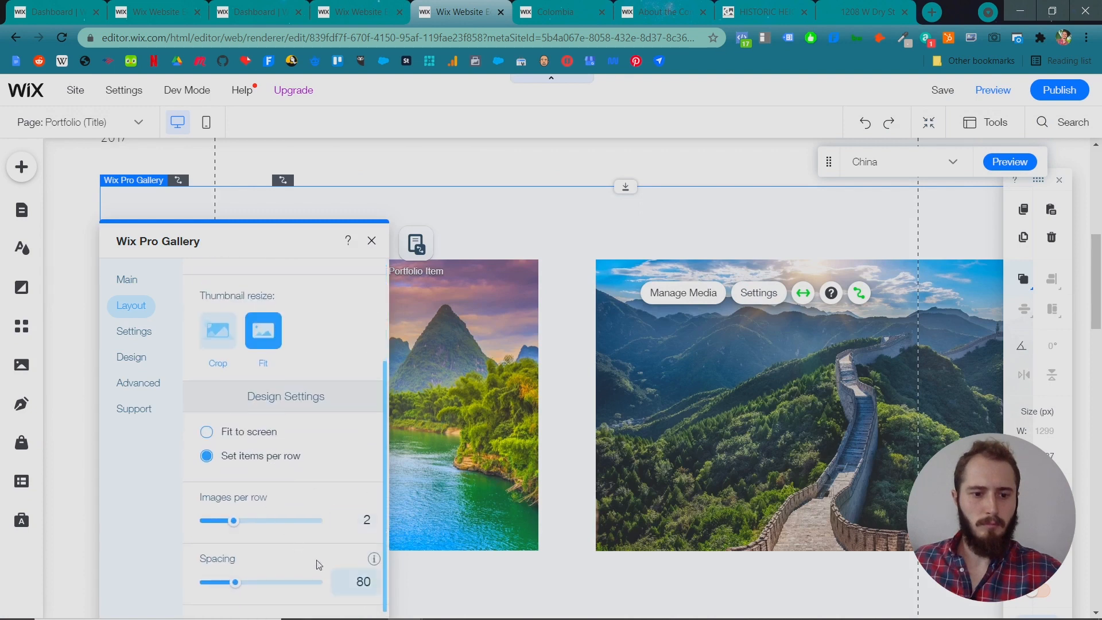
pyautogui.moveTo(374, 559)
pyautogui.click(541, 168)
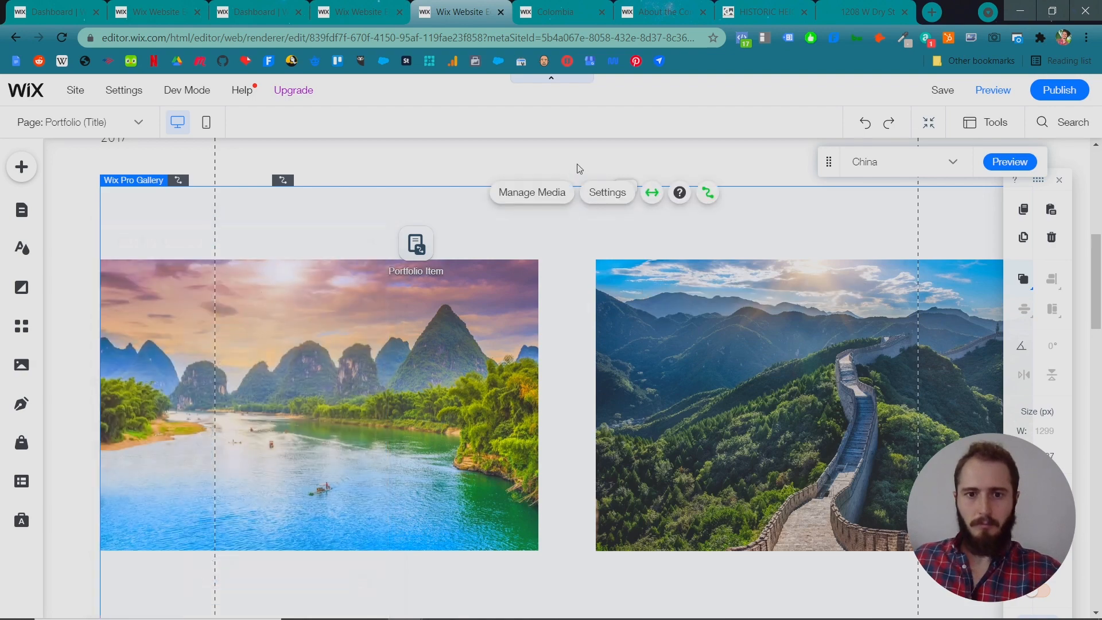
# Preview the page with the updated gallery grid and return to editing.
pyautogui.click(999, 91)
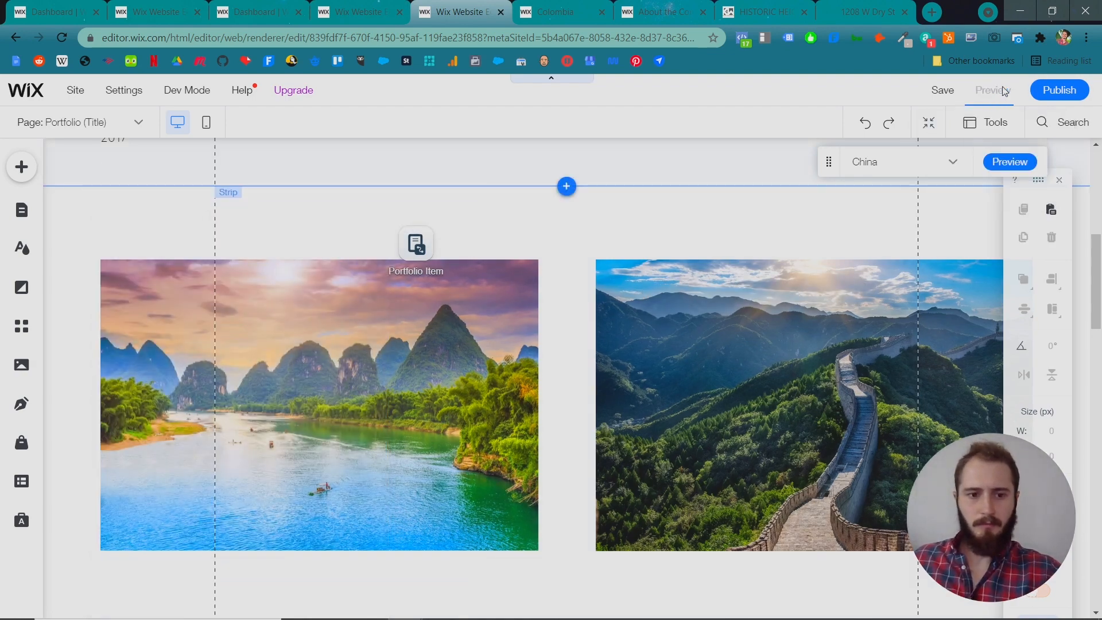
pyautogui.scroll(-5, 738, 312)
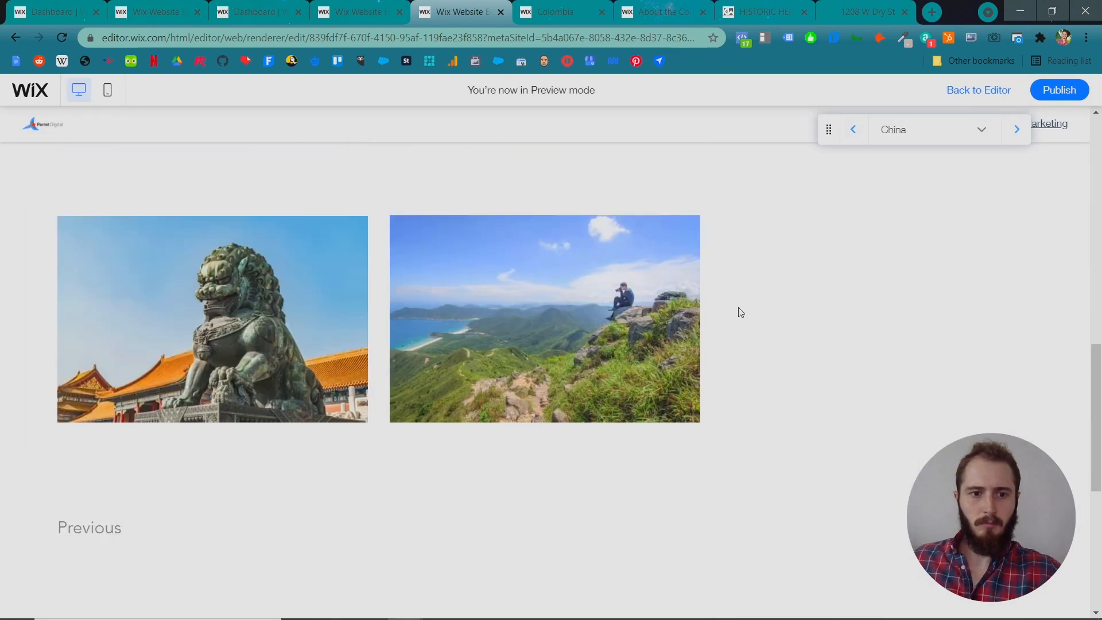
pyautogui.scroll(5, 738, 313)
pyautogui.scroll(-8, 738, 313)
pyautogui.scroll(6, 738, 293)
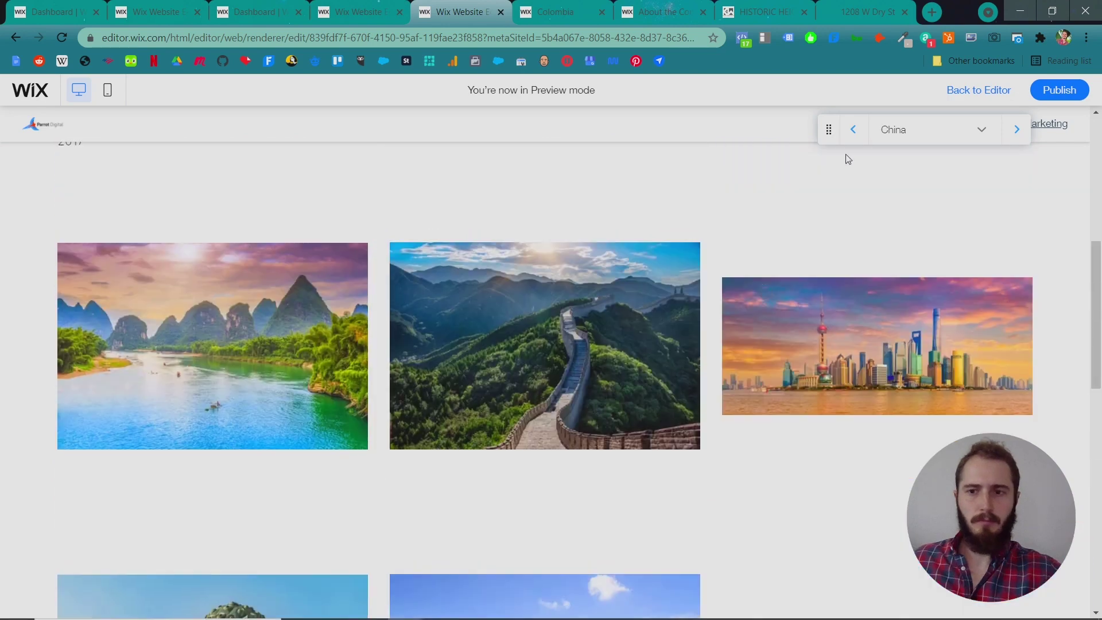
pyautogui.click(958, 92)
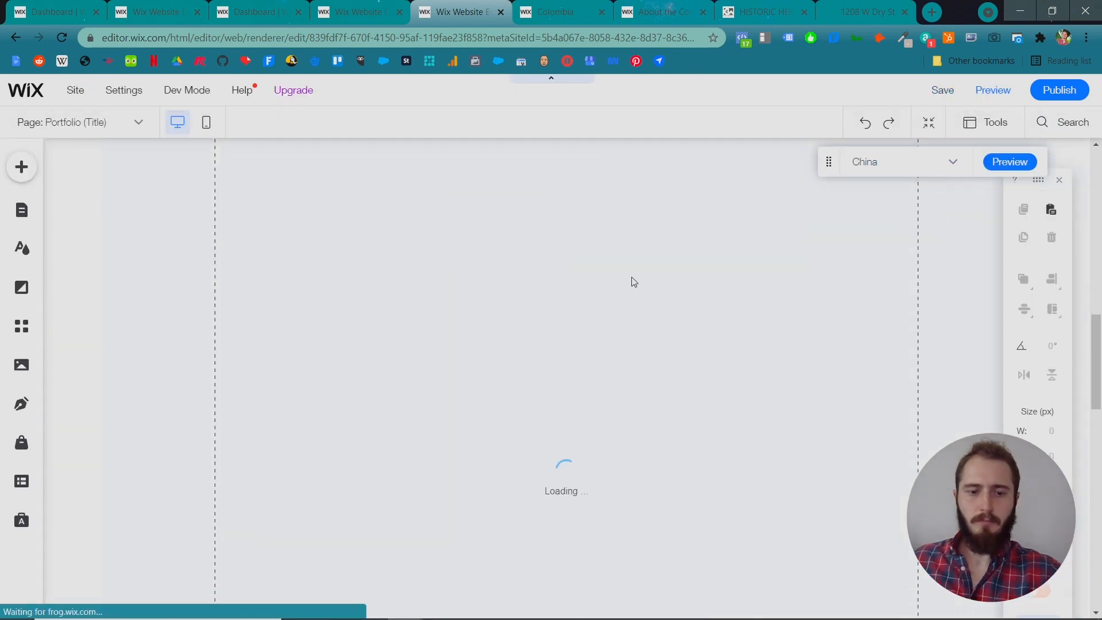
pyautogui.scroll(-5, 634, 277)
pyautogui.scroll(3, 620, 276)
# Move the Previous strip down to sit just above the footer.
pyautogui.click(551, 422)
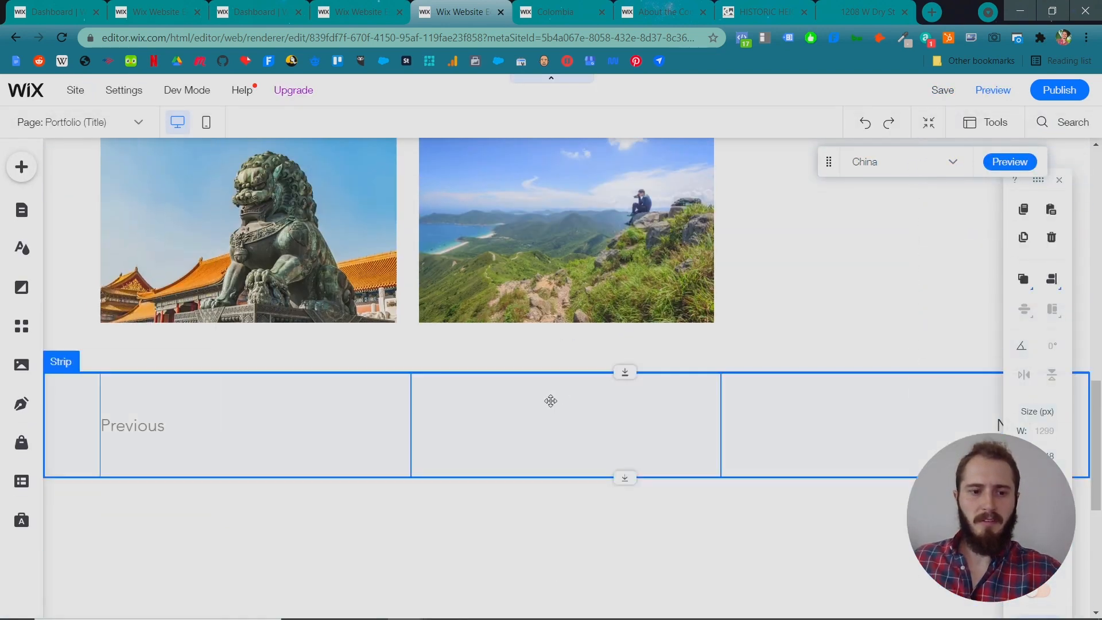
pyautogui.scroll(-1, 538, 373)
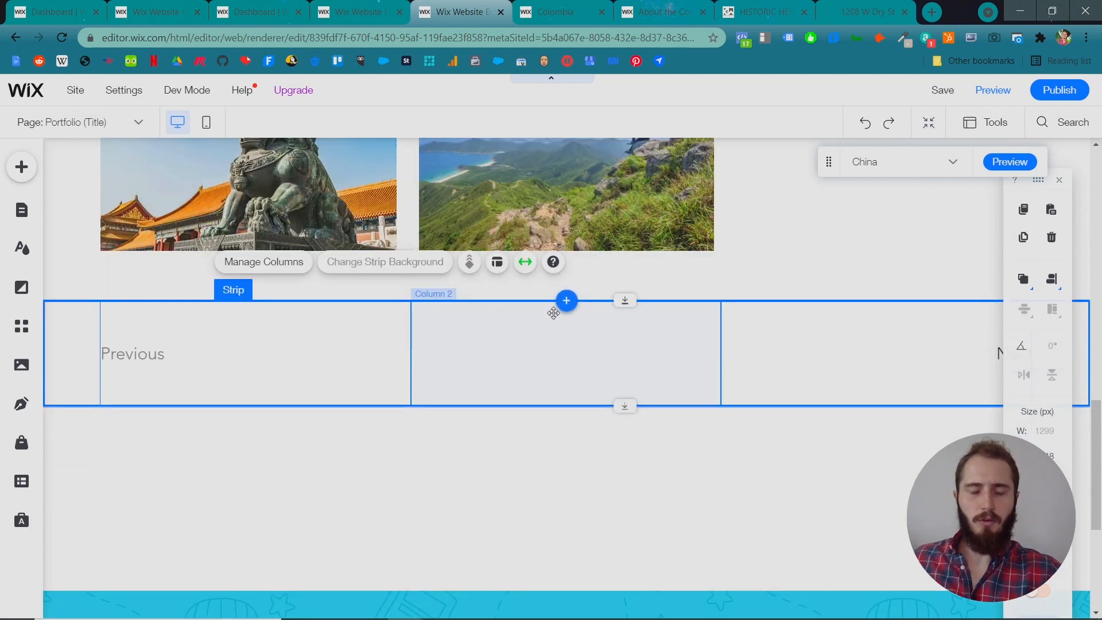
pyautogui.moveTo(549, 314); pyautogui.dragTo(431, 504)
# Confirm the Previous button is connected to the previous dynamic page.
pyautogui.click(119, 545)
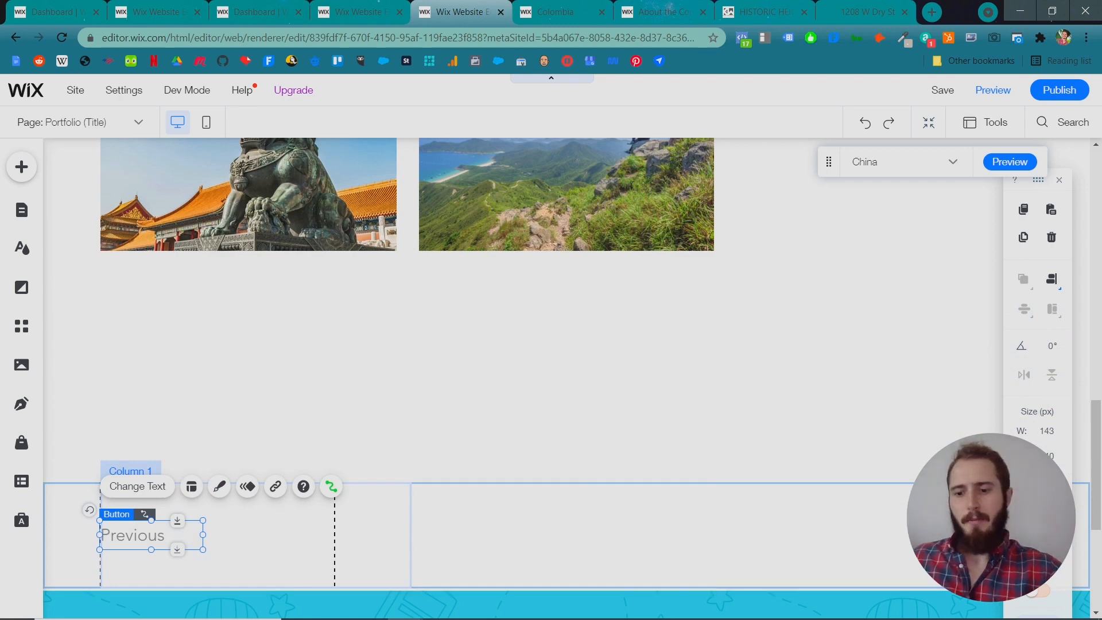
pyautogui.click(328, 489)
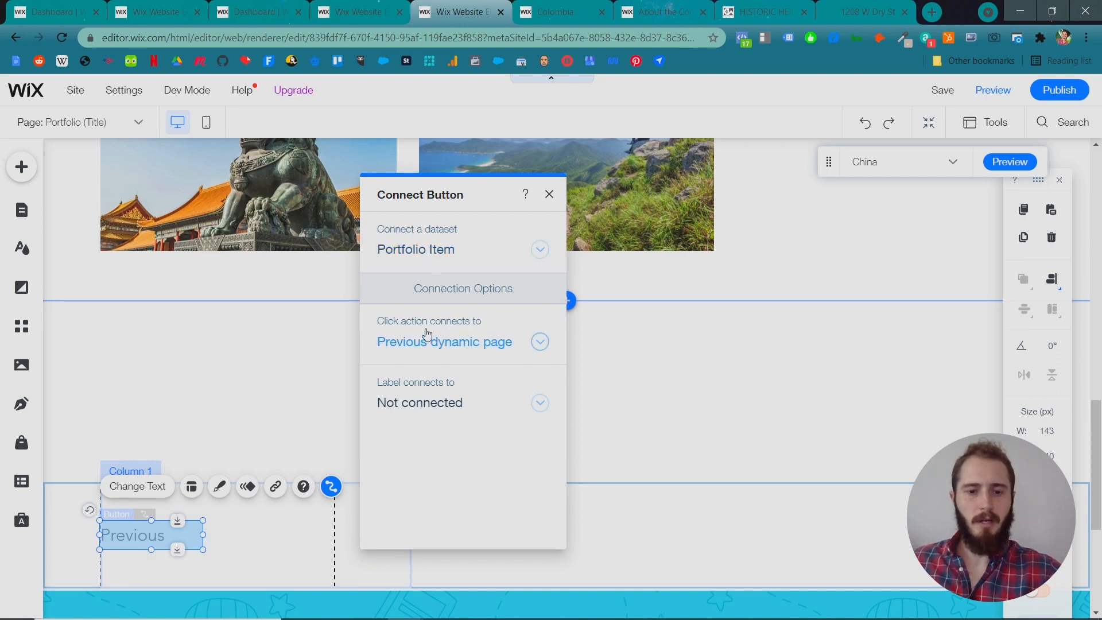
pyautogui.scroll(6, 269, 312)
pyautogui.scroll(6, 216, 320)
pyautogui.scroll(-6, 869, 401)
pyautogui.scroll(-5, 844, 387)
pyautogui.scroll(5, 818, 380)
pyautogui.scroll(1, 796, 403)
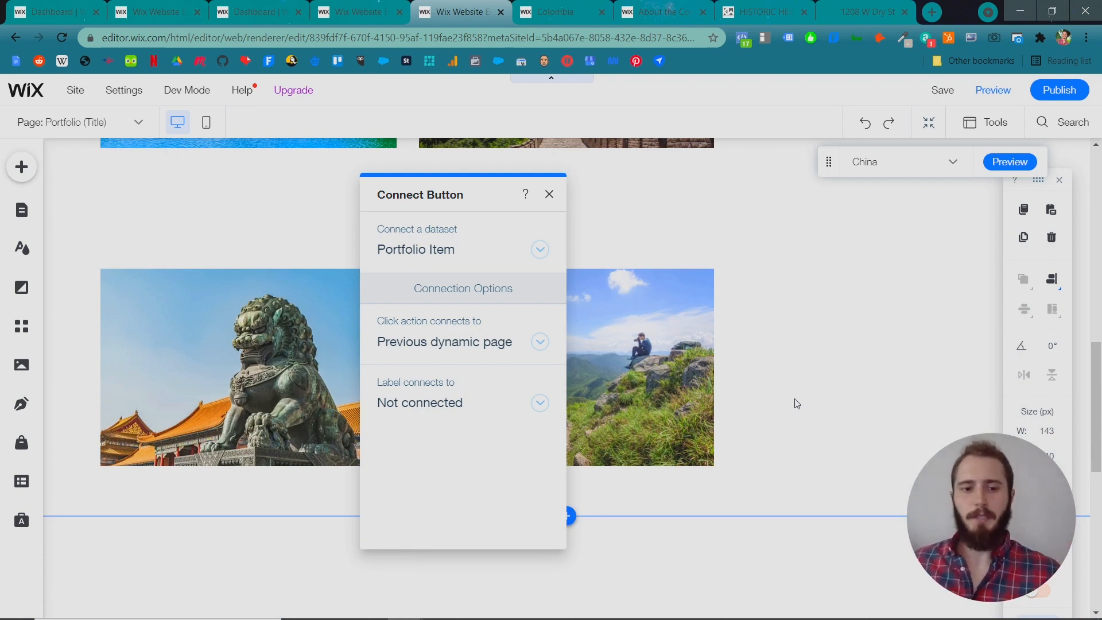
pyautogui.click(796, 403)
pyautogui.scroll(-5, 795, 403)
pyautogui.scroll(-1, 371, 259)
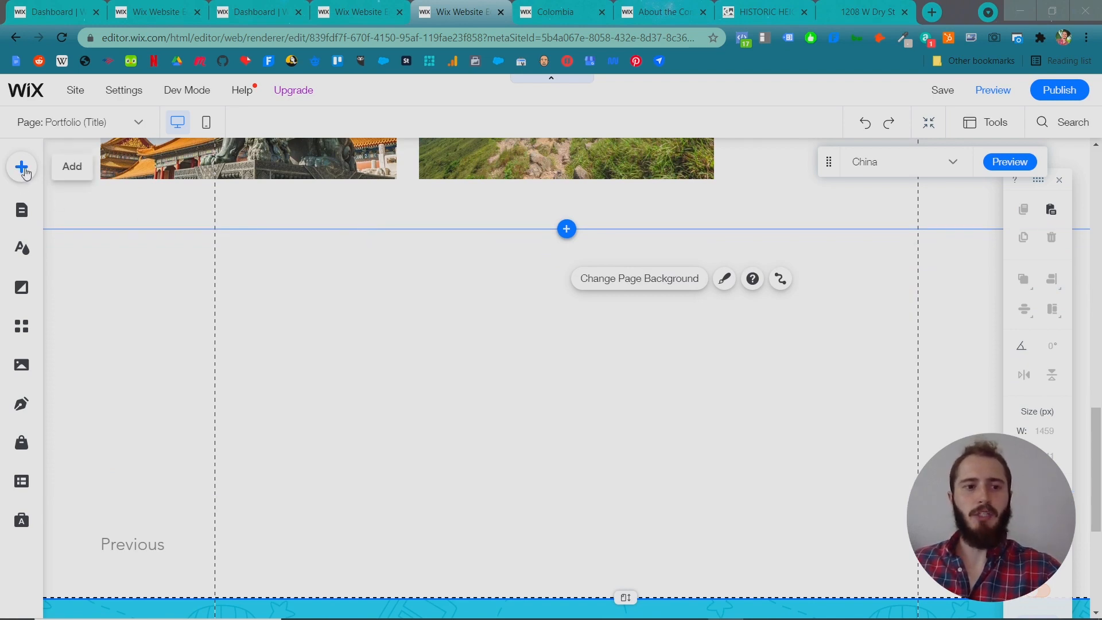
pyautogui.scroll(8, 465, 321)
pyautogui.scroll(-2, 464, 320)
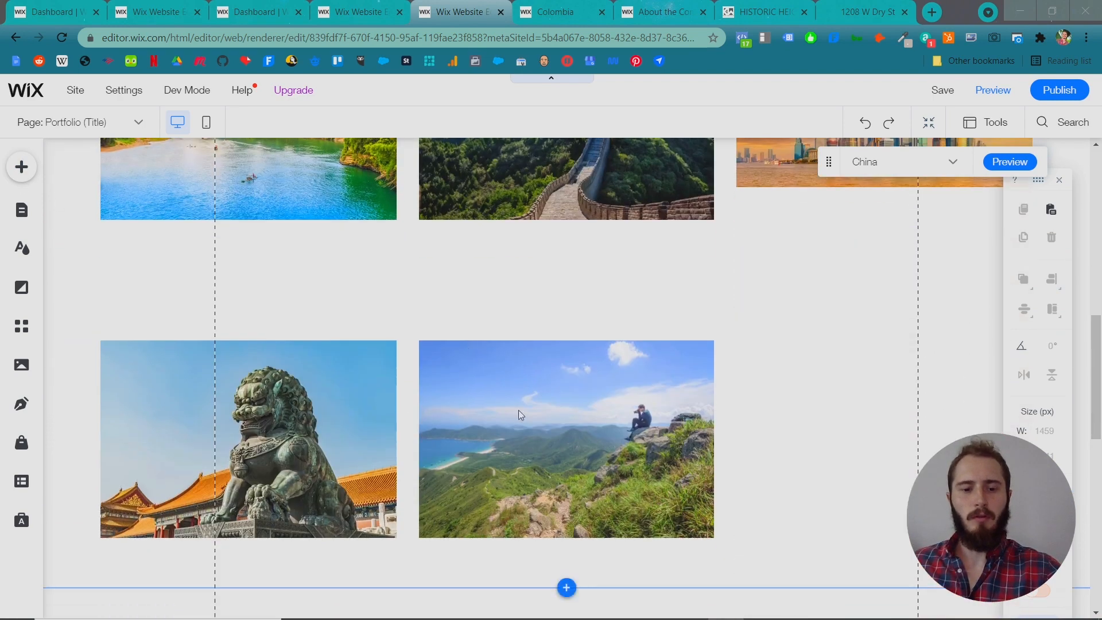
pyautogui.scroll(-3, 542, 438)
pyautogui.scroll(-3, 583, 478)
pyautogui.scroll(-3, 594, 431)
pyautogui.scroll(2, 594, 430)
# Move the Previous/Next strip down above the footer and close the gap below the gallery.
pyautogui.click(604, 423)
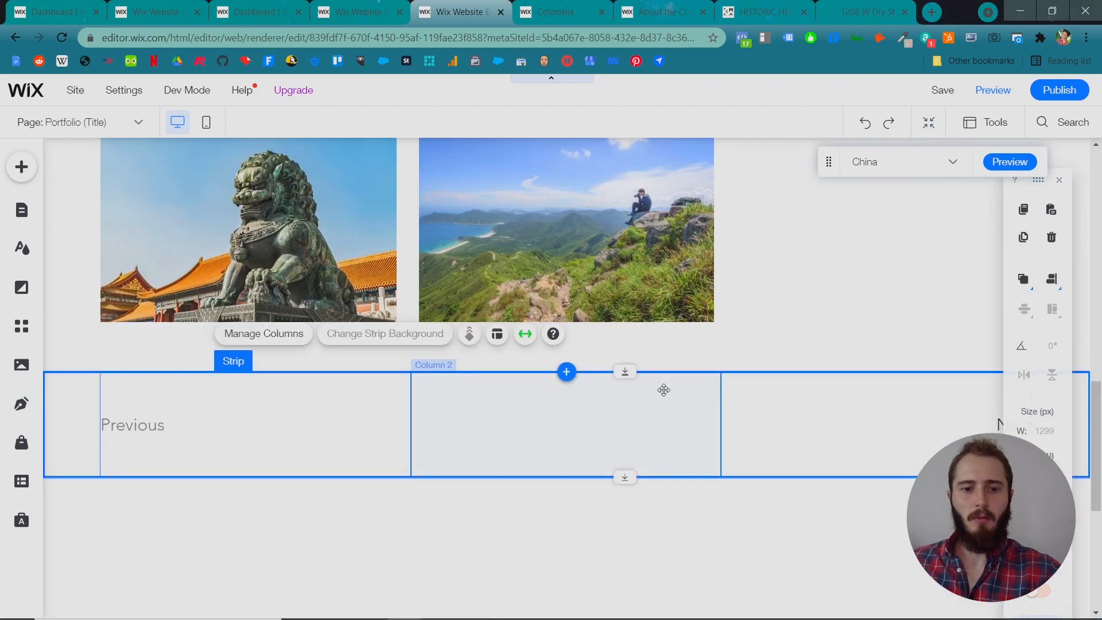
pyautogui.scroll(-4, 666, 389)
pyautogui.moveTo(624, 190); pyautogui.dragTo(626, 355)
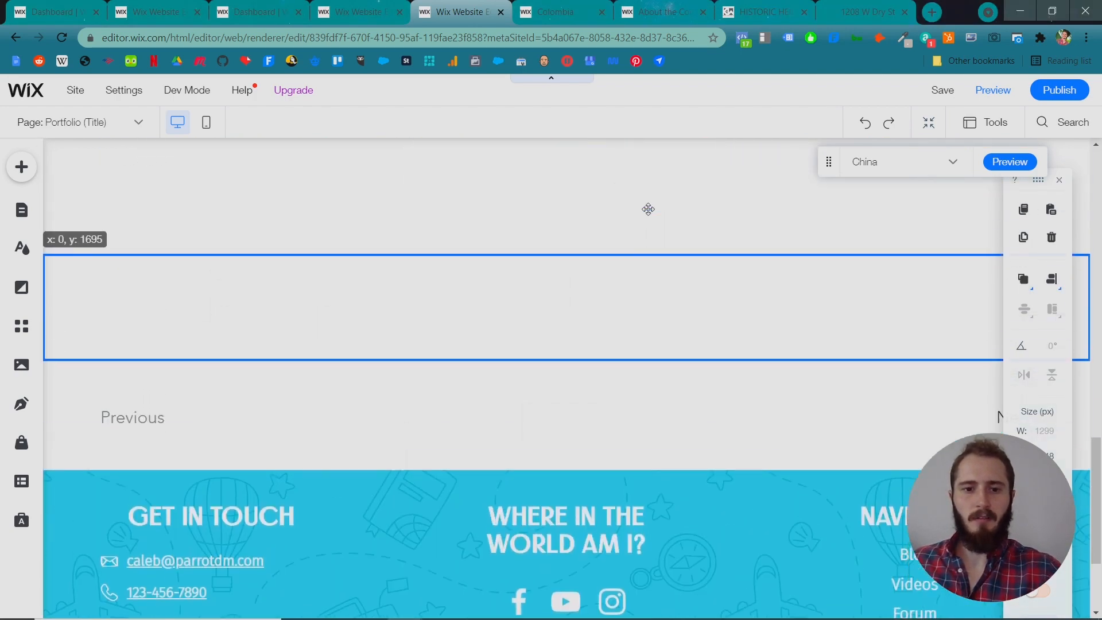
pyautogui.scroll(3, 632, 307)
pyautogui.click(484, 456)
pyautogui.scroll(-1, 517, 440)
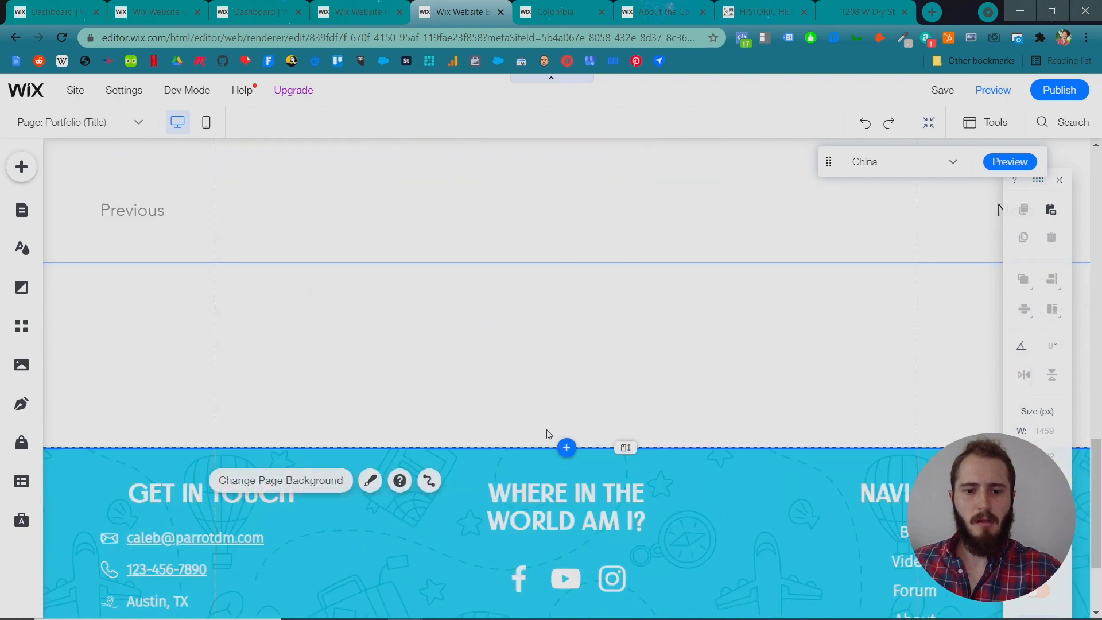
pyautogui.moveTo(628, 446); pyautogui.dragTo(627, 259)
pyautogui.scroll(5, 546, 366)
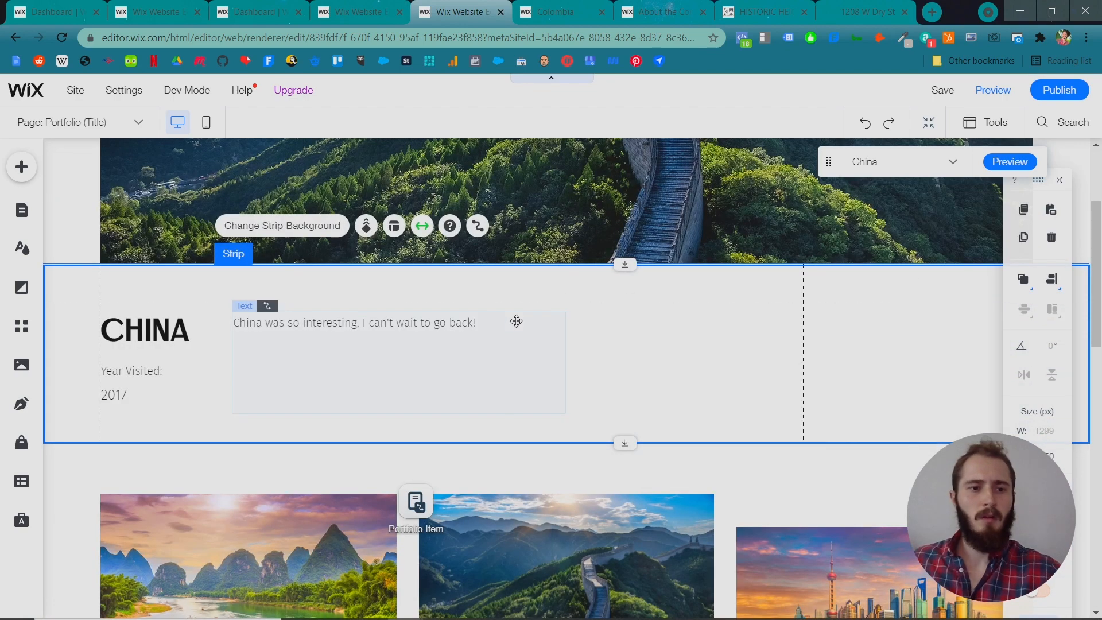
# Add a second column to the China info strip through Strip Layout.
pyautogui.click(467, 283)
pyautogui.click(393, 226)
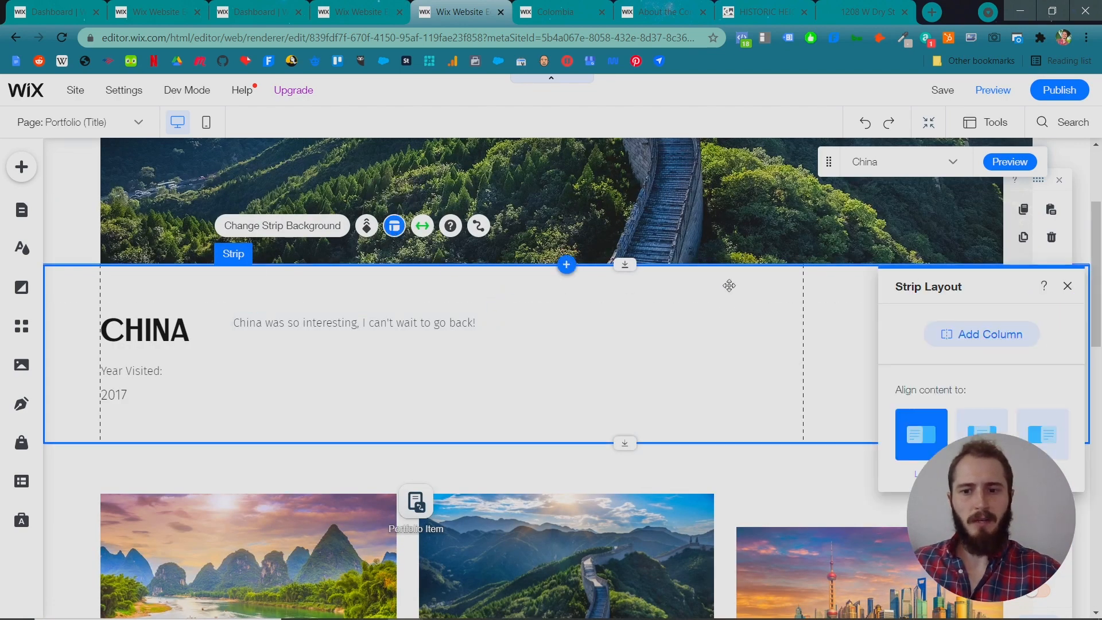
pyautogui.click(952, 340)
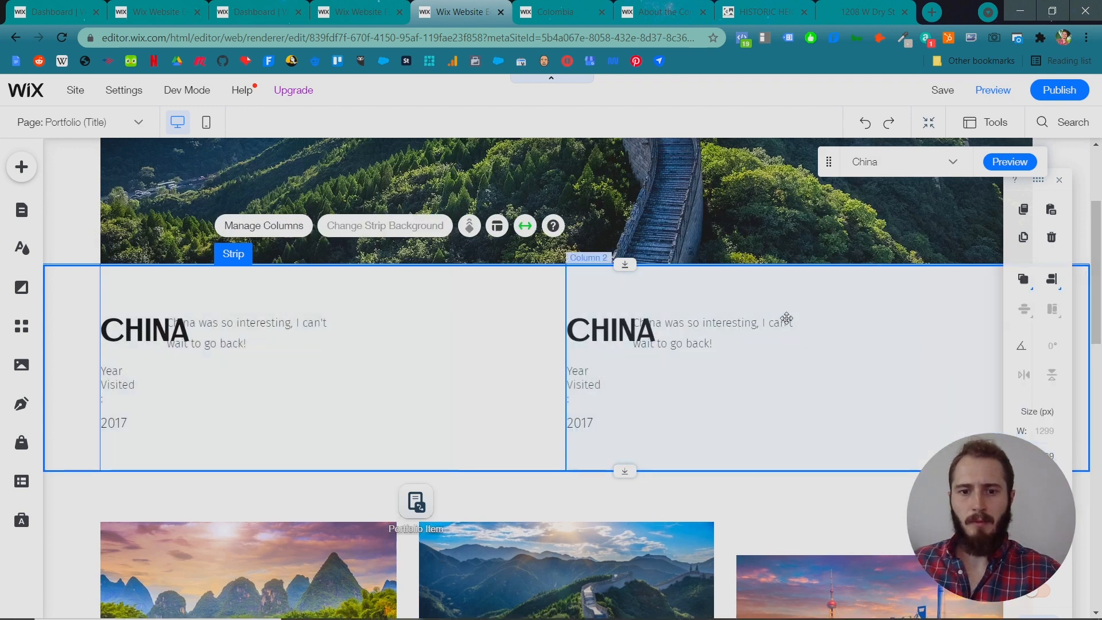
# Delete the duplicated CHINA heading, description, Year Visited and 2017 texts from column 2.
pyautogui.click(618, 331)
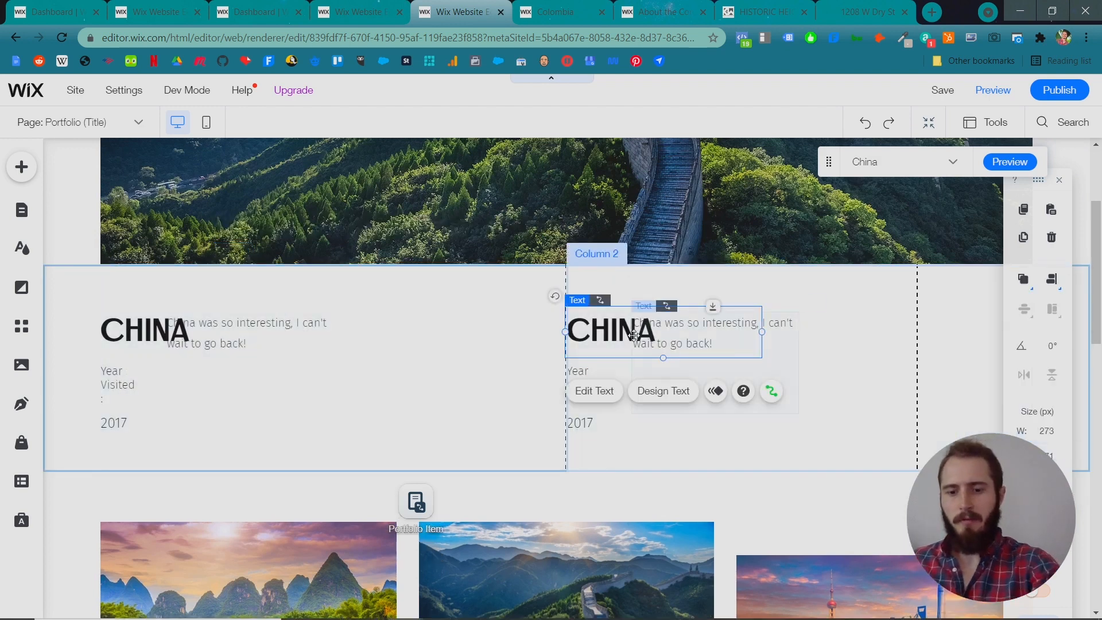
pyautogui.press('Delete')
pyautogui.click(680, 332)
pyautogui.press('Delete')
pyautogui.click(585, 379)
pyautogui.press('Delete')
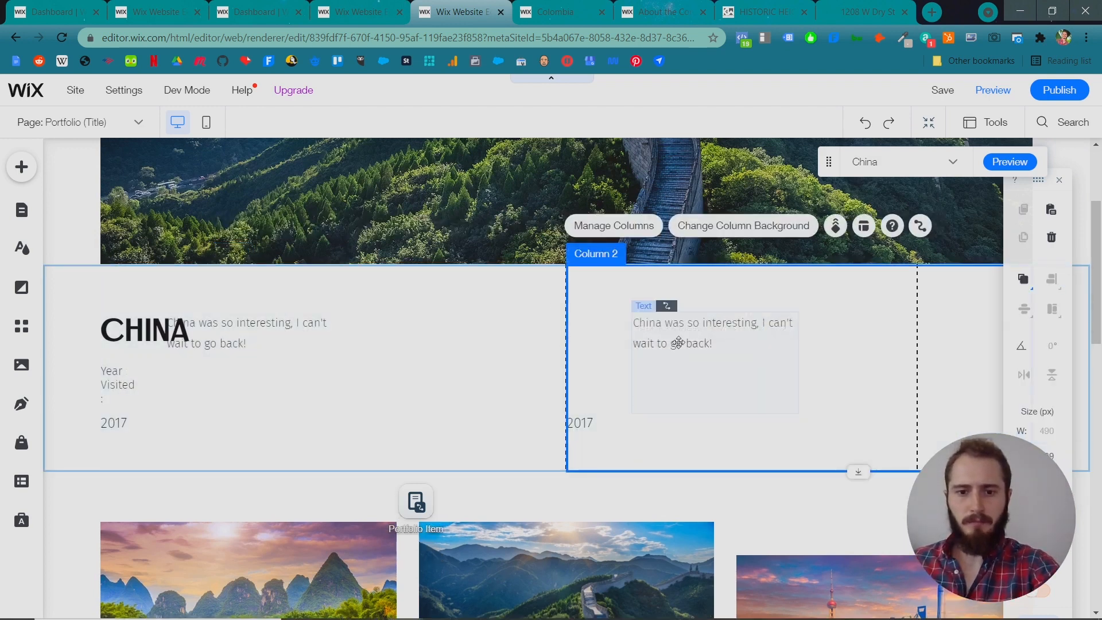
pyautogui.click(672, 333)
pyautogui.press('Delete')
pyautogui.click(581, 423)
pyautogui.press('Delete')
# Rearrange column 1: description beside CHINA and widened, Year Visited and 2017 tidied under the title.
pyautogui.click(447, 341)
pyautogui.click(248, 333)
pyautogui.moveTo(247, 334)
pyautogui.mouseDown()
pyautogui.moveTo(344, 333)
pyautogui.moveTo(333, 333)
pyautogui.mouseUp()
pyautogui.click(126, 382)
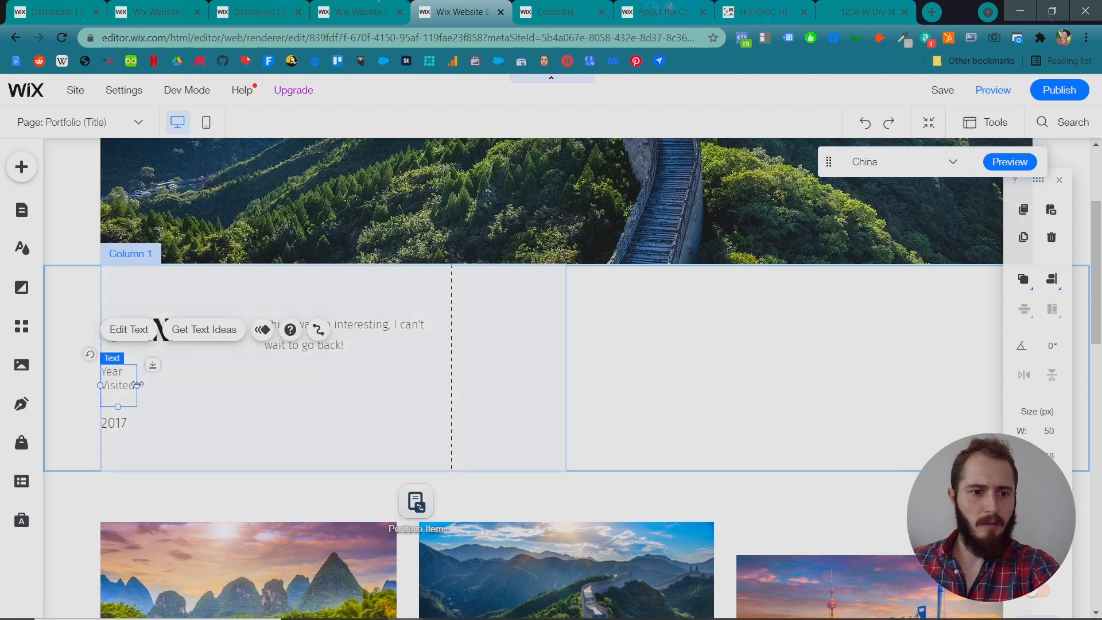
pyautogui.moveTo(141, 384)
pyautogui.mouseDown()
pyautogui.moveTo(207, 384)
pyautogui.moveTo(138, 372)
pyautogui.mouseUp()
pyautogui.click(117, 423)
pyautogui.moveTo(116, 423); pyautogui.dragTo(120, 391)
pyautogui.click(284, 327)
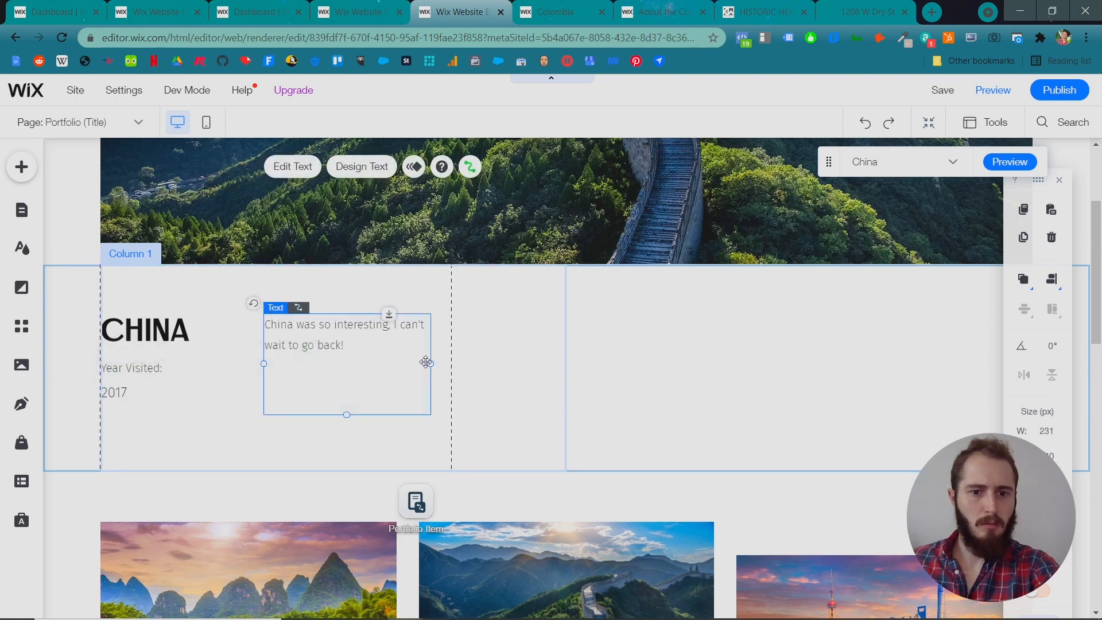
pyautogui.moveTo(431, 364); pyautogui.dragTo(453, 364)
# Add a Google Map from Contact & Forms > Maps into the strip's second column.
pyautogui.click(568, 362)
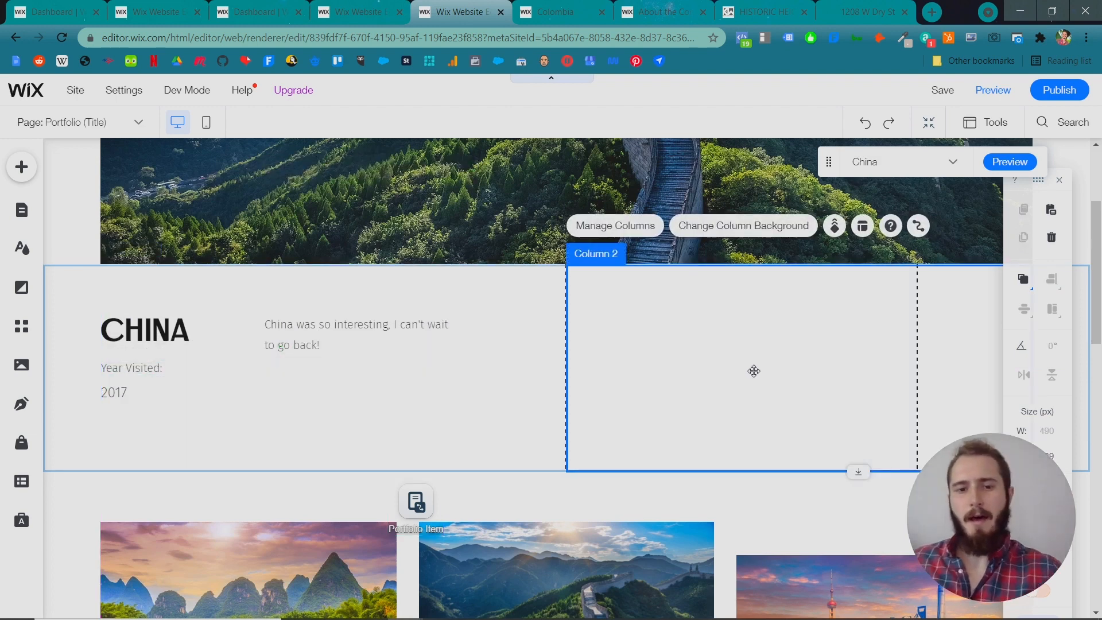
pyautogui.click(22, 166)
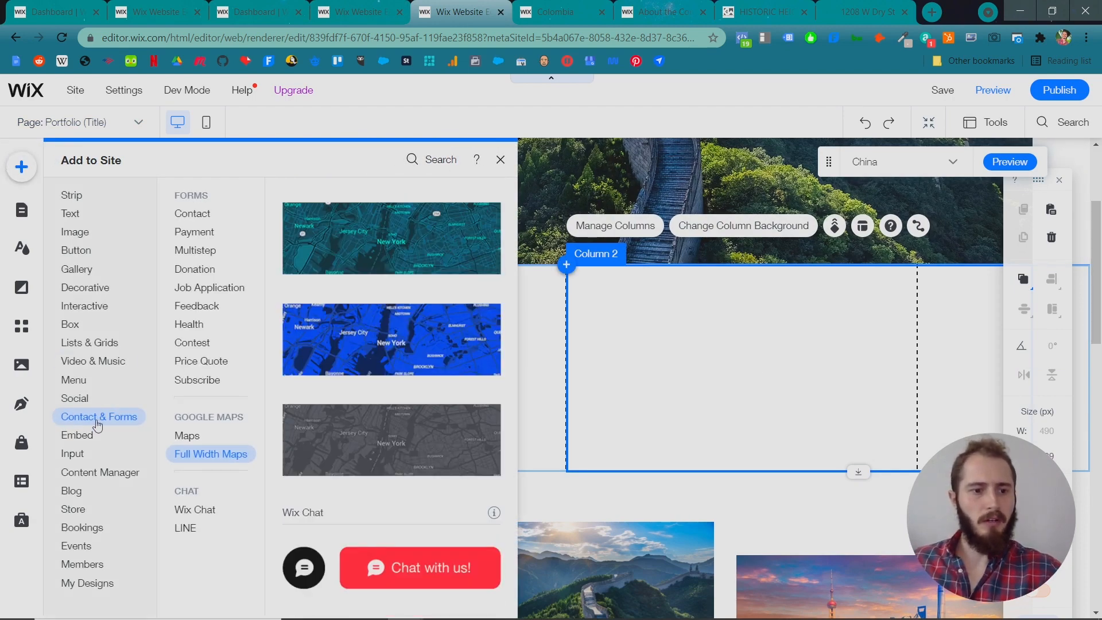
pyautogui.click(185, 436)
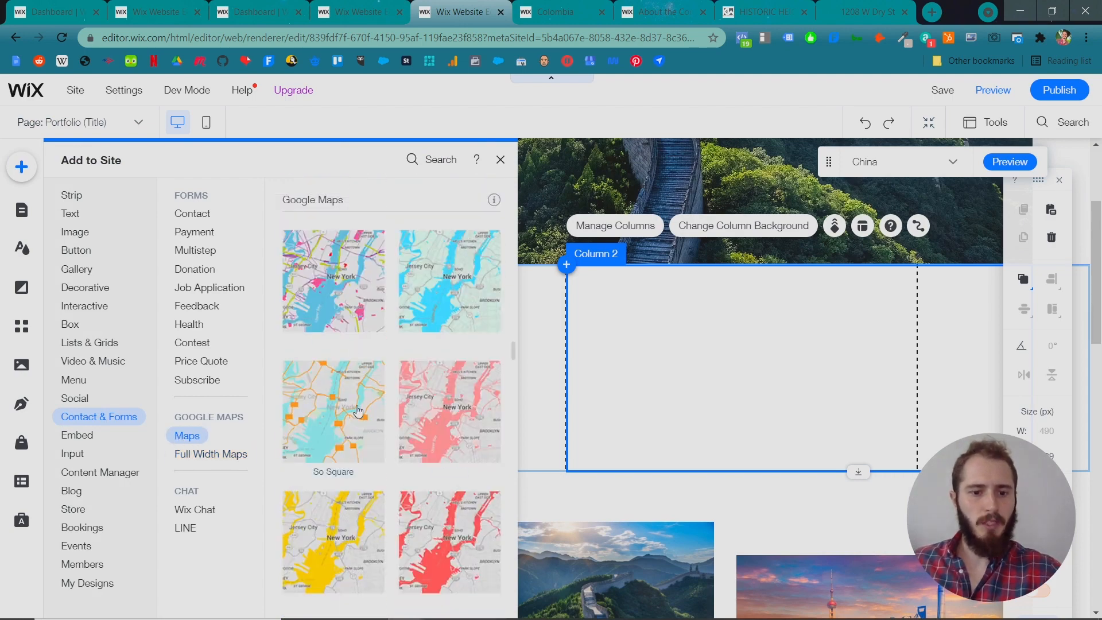
pyautogui.scroll(-3, 410, 465)
pyautogui.scroll(-3, 422, 448)
pyautogui.scroll(-3, 431, 440)
pyautogui.moveTo(434, 435); pyautogui.dragTo(728, 392)
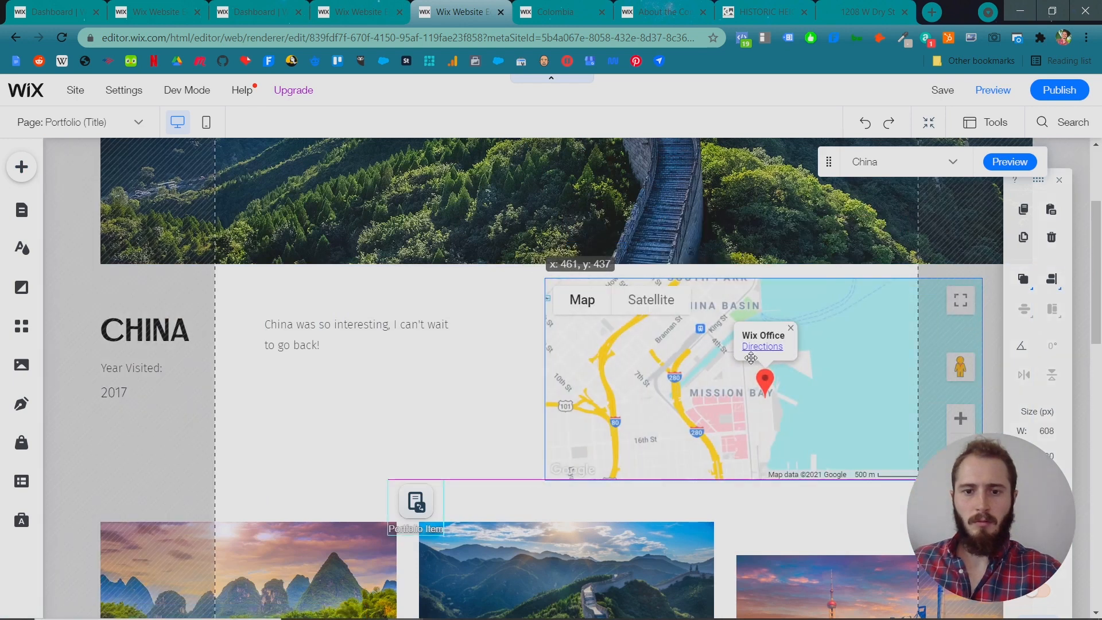
# Resize and position the map so it fills the second column.
pyautogui.moveTo(732, 360); pyautogui.dragTo(762, 336)
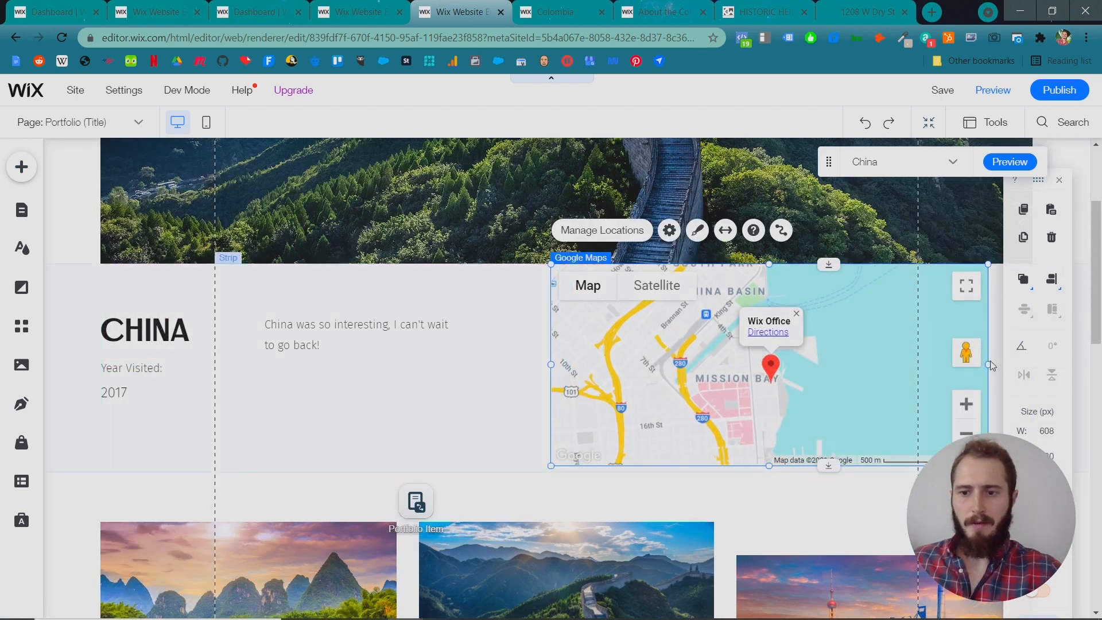
pyautogui.moveTo(989, 366); pyautogui.dragTo(917, 361)
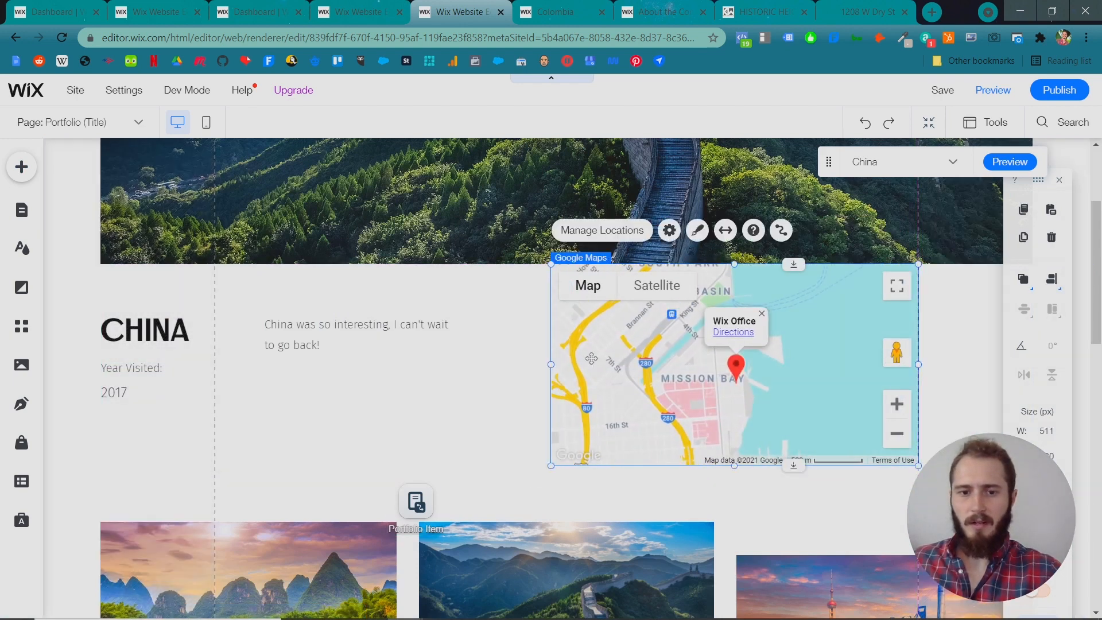
pyautogui.moveTo(552, 364); pyautogui.dragTo(640, 364)
pyautogui.moveTo(727, 361); pyautogui.dragTo(716, 357)
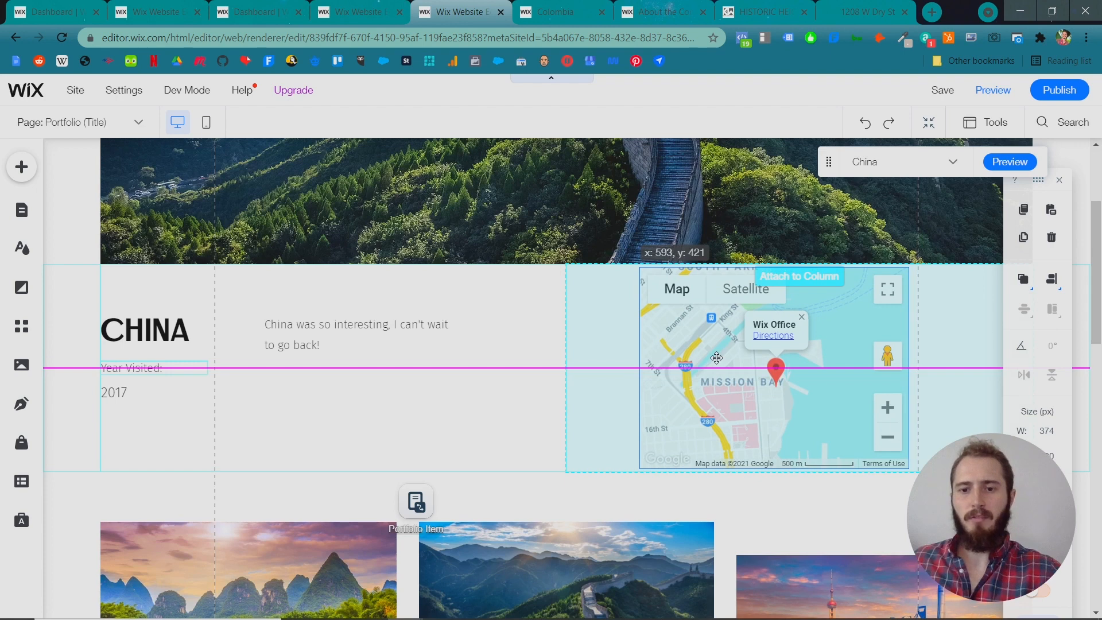
pyautogui.moveTo(746, 353); pyautogui.dragTo(757, 356)
pyautogui.moveTo(782, 272); pyautogui.dragTo(783, 263)
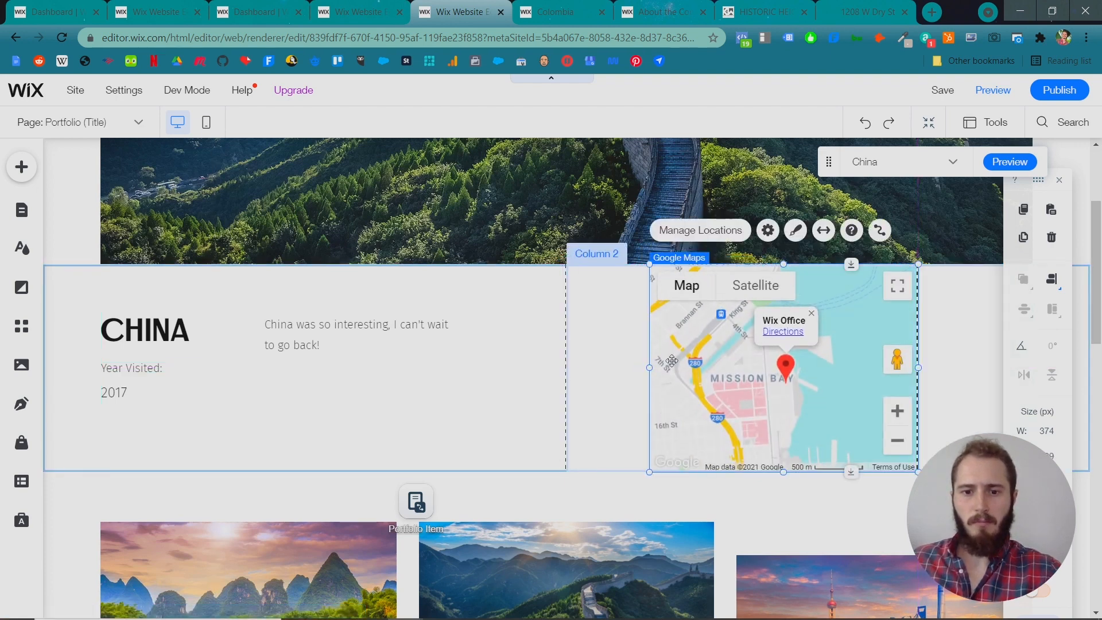
pyautogui.moveTo(649, 369); pyautogui.dragTo(568, 370)
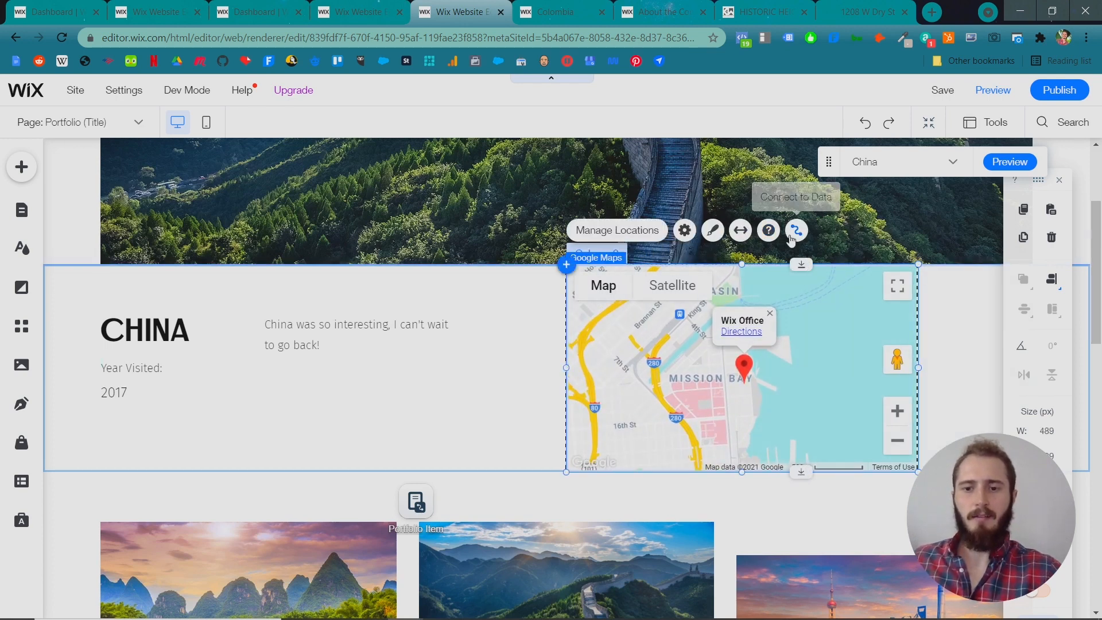
# Bind the map's Location to the item's Country Location (Address) field.
pyautogui.click(794, 232)
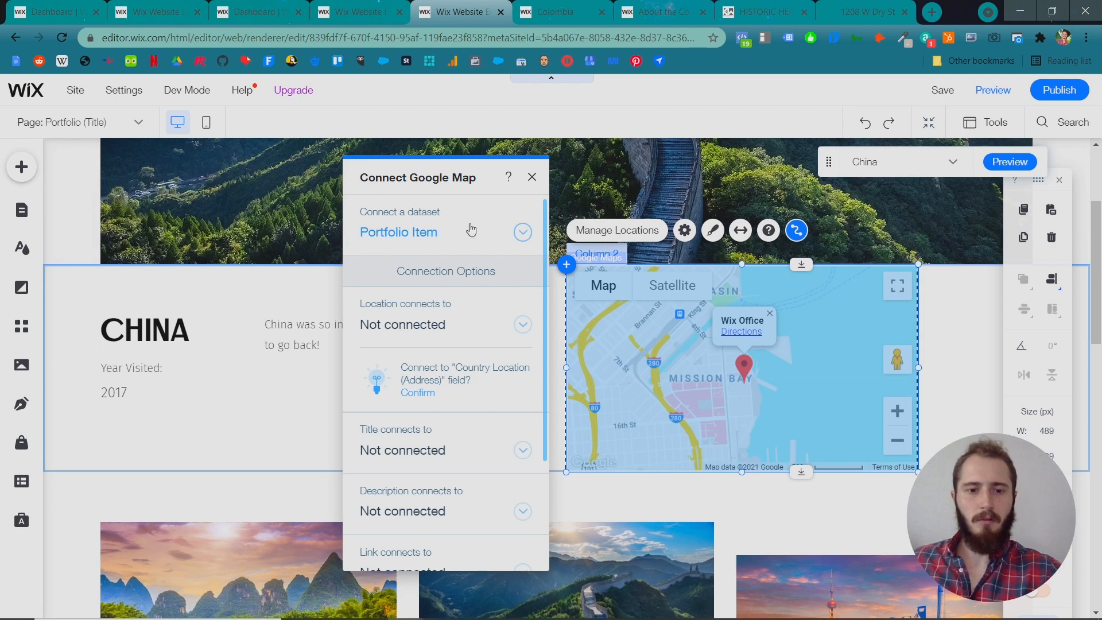
pyautogui.click(449, 325)
pyautogui.click(445, 479)
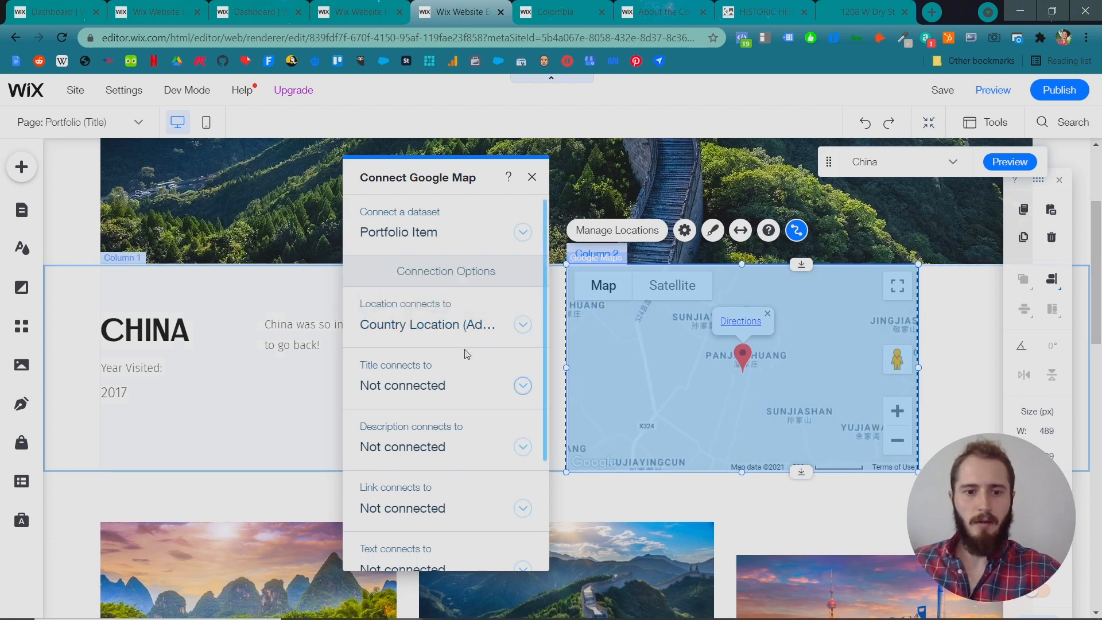
pyautogui.scroll(-3, 448, 361)
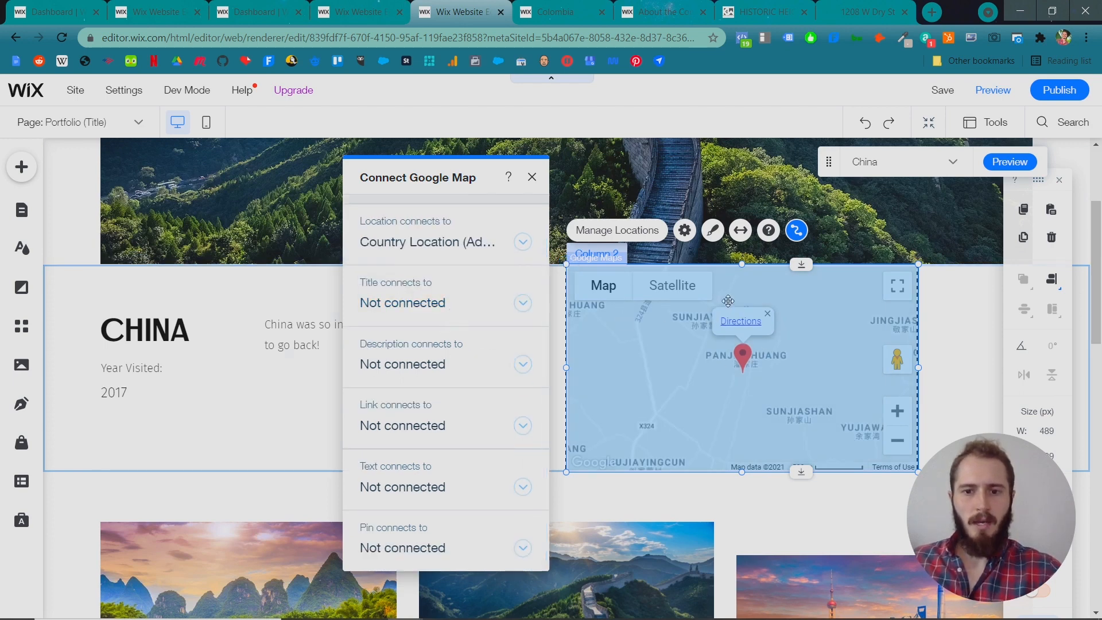
# Zoom the map out to level 2 so China shows within wider Asia.
pyautogui.click(685, 231)
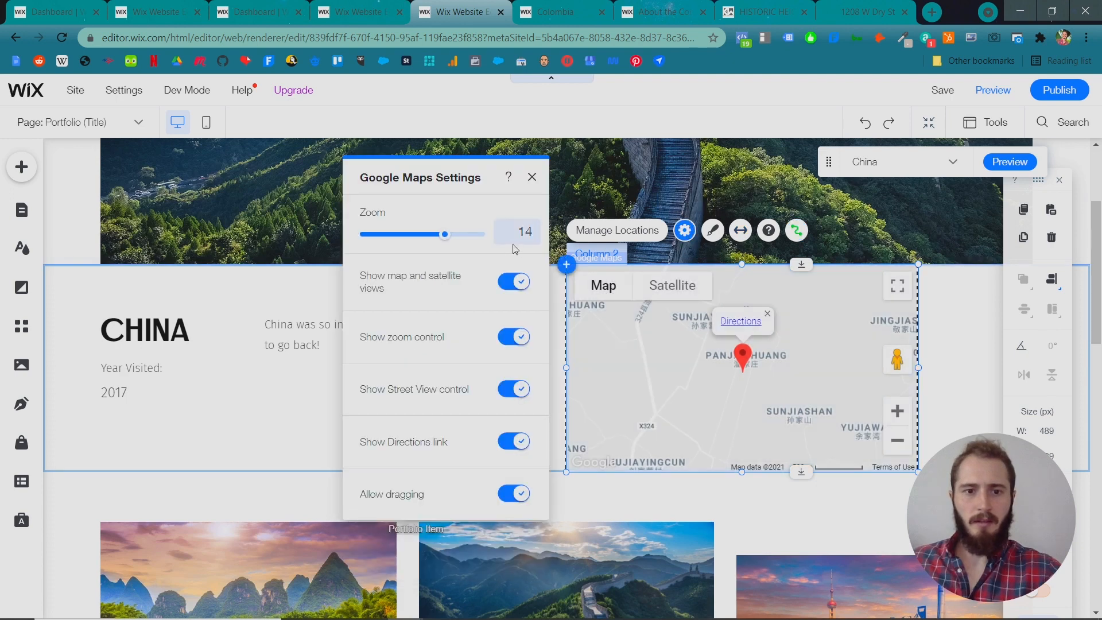
pyautogui.moveTo(429, 235); pyautogui.dragTo(386, 235)
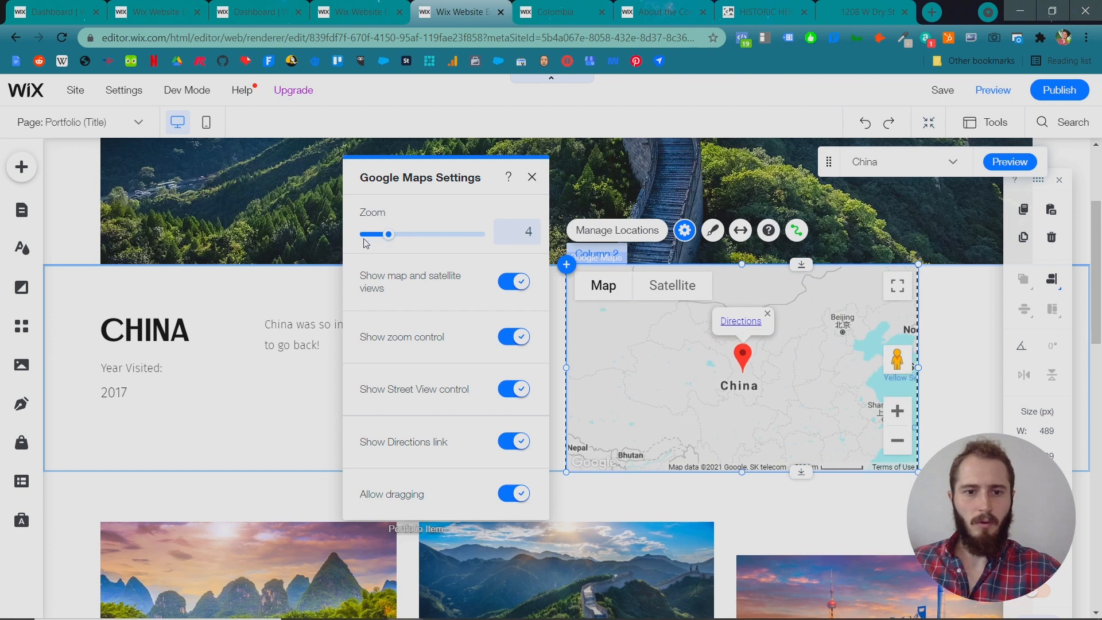
pyautogui.moveTo(386, 235); pyautogui.dragTo(375, 236)
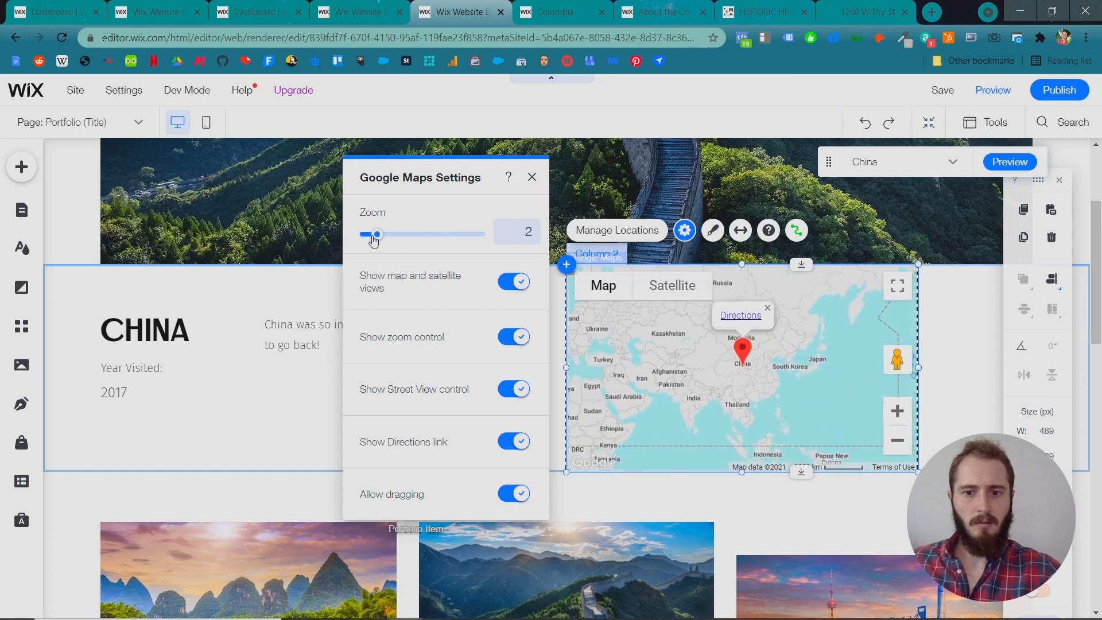
pyautogui.click(965, 344)
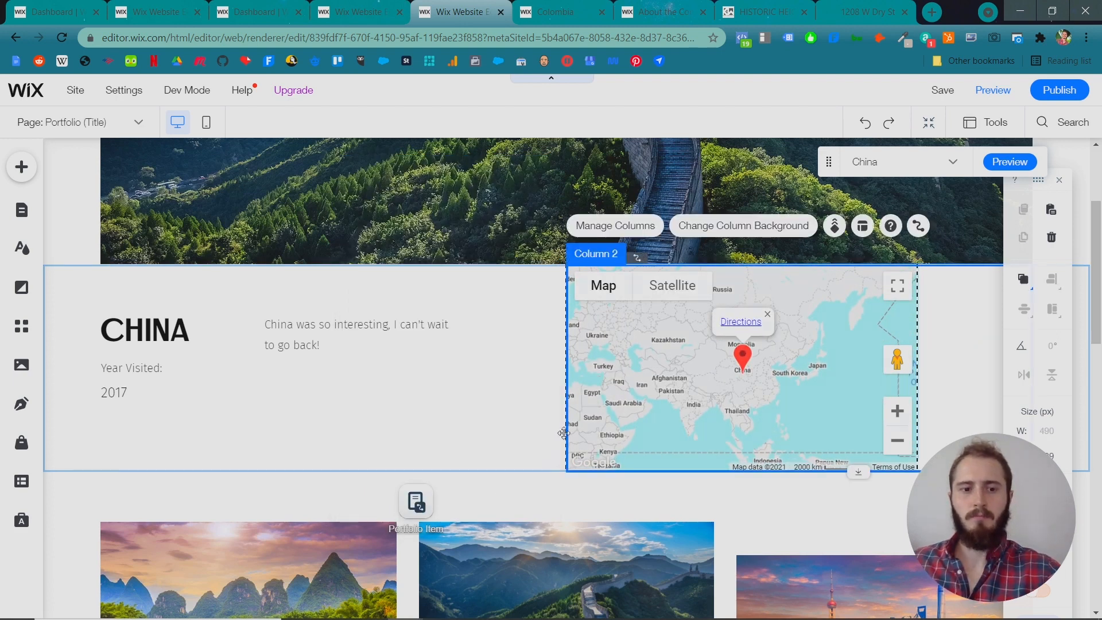
# Rename the site menu's Portfolio item to Photography in Manage Menu.
pyautogui.click(554, 482)
pyautogui.scroll(-3, 482, 345)
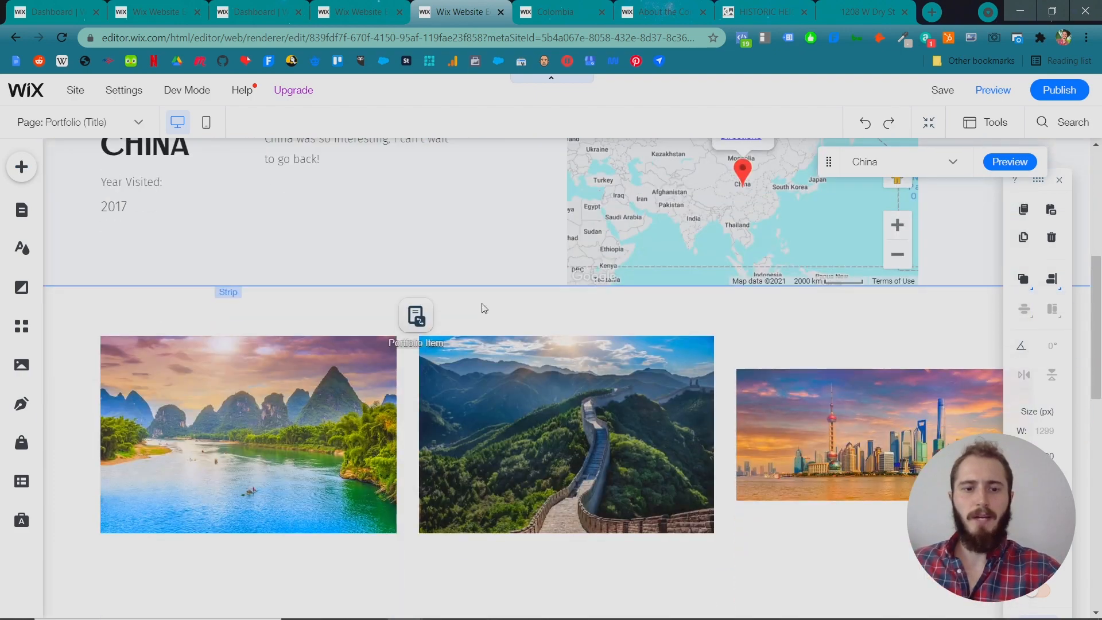
pyautogui.scroll(-5, 486, 306)
pyautogui.scroll(-5, 487, 306)
pyautogui.scroll(8, 492, 303)
pyautogui.scroll(6, 490, 304)
pyautogui.click(491, 304)
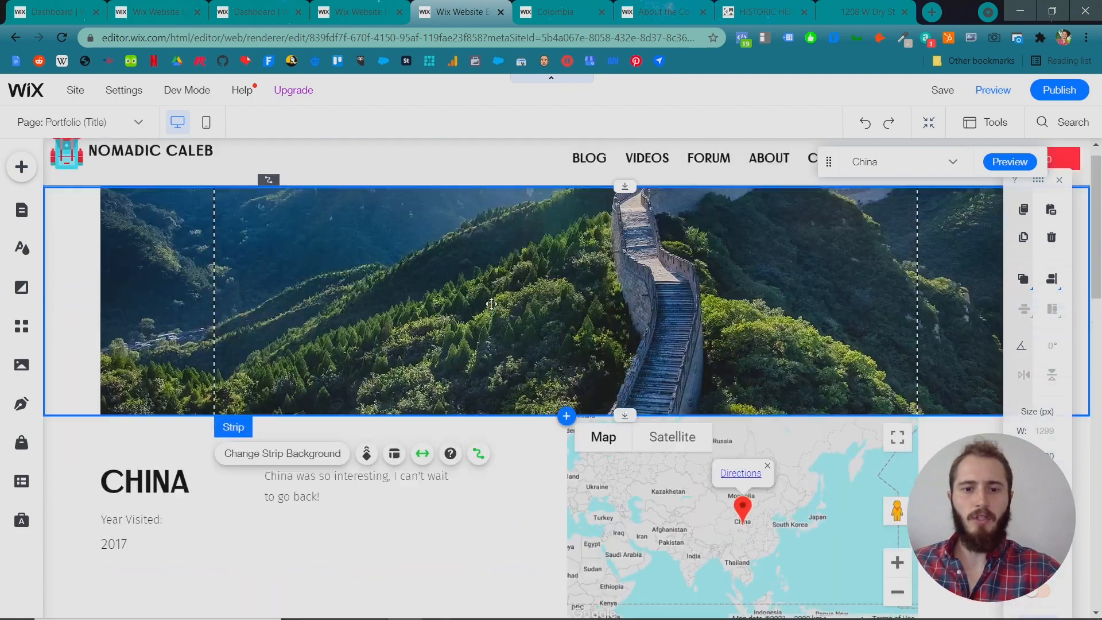
pyautogui.scroll(1, 491, 303)
pyautogui.click(715, 181)
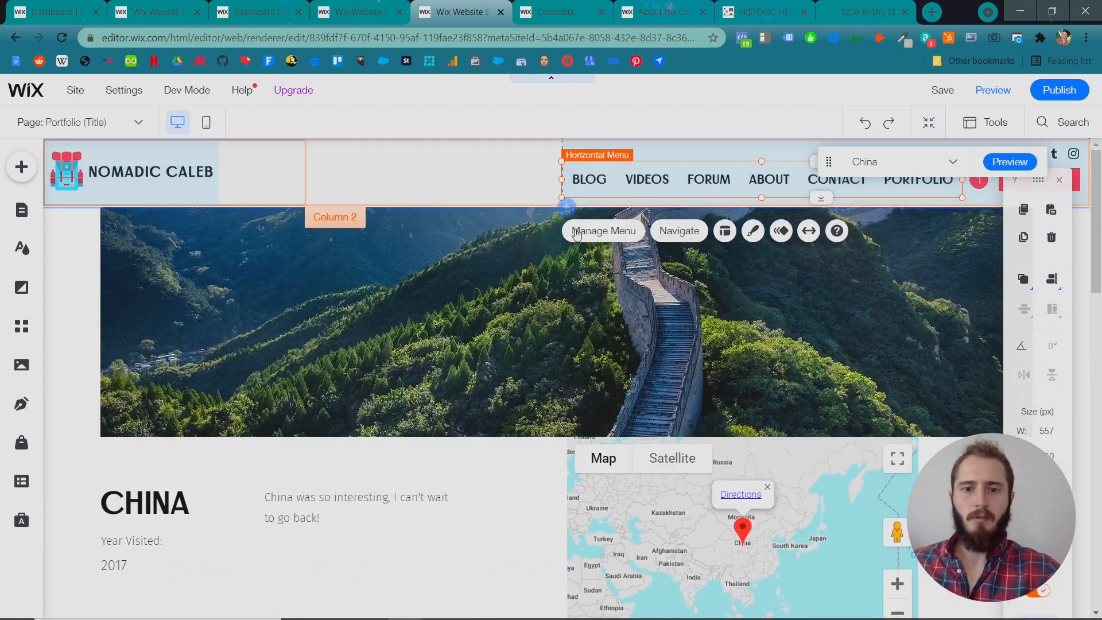
pyautogui.click(607, 230)
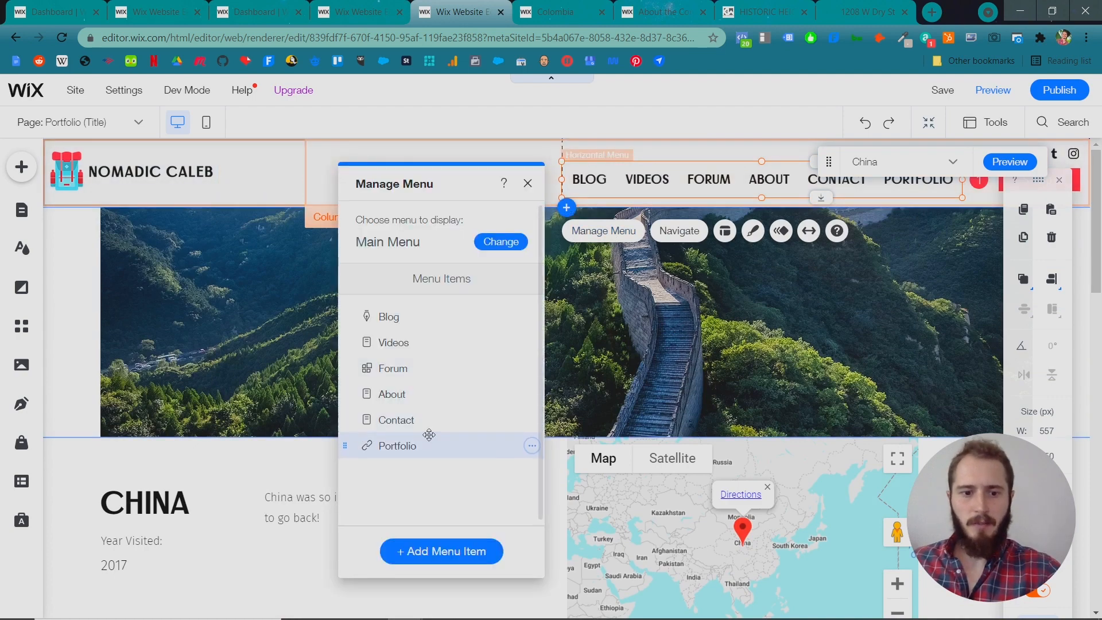
pyautogui.doubleClick(398, 445)
pyautogui.write('Travel Photography')
pyautogui.press('Return')
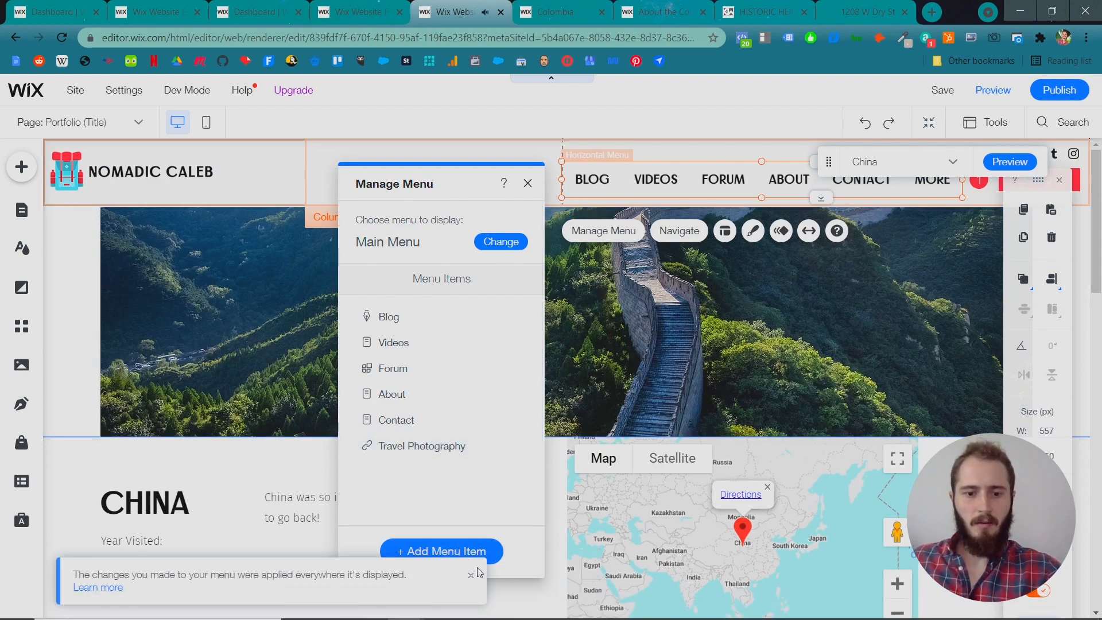
pyautogui.click(474, 578)
# Add link items for the country dynamic pages (China, Colombia, Morocco, South Korea, Sweden, United States) under Photography.
pyautogui.click(465, 553)
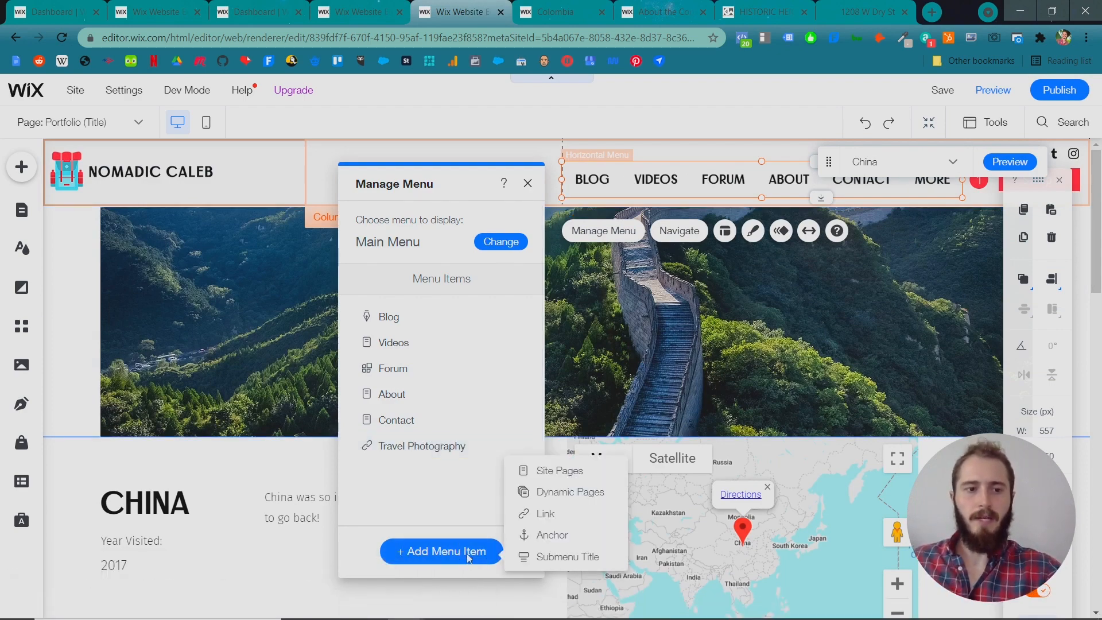
pyautogui.click(544, 498)
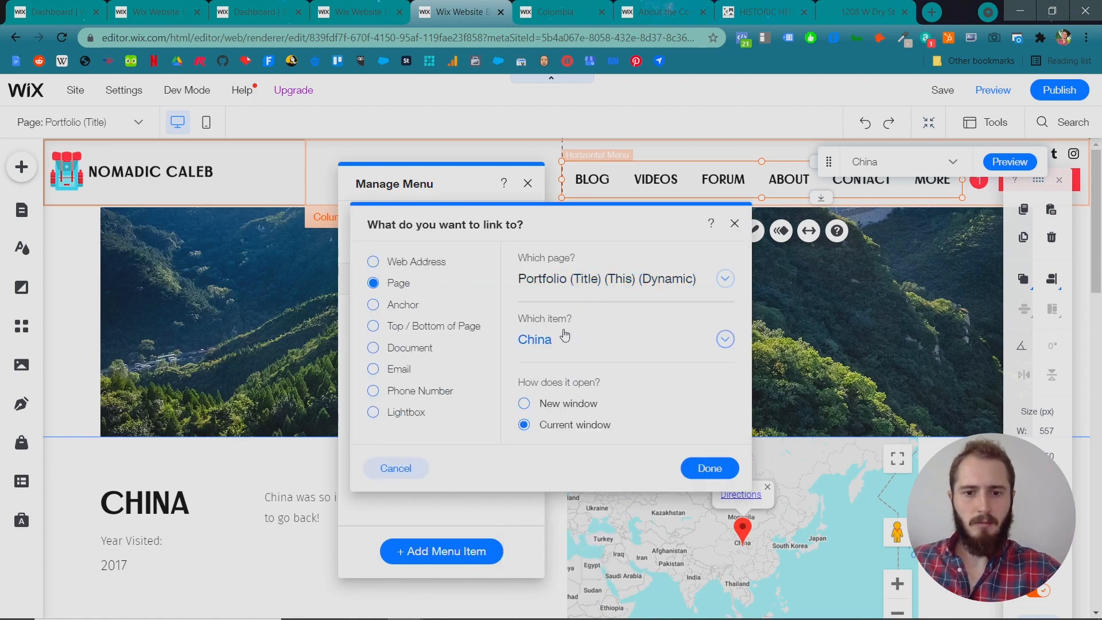
pyautogui.click(707, 468)
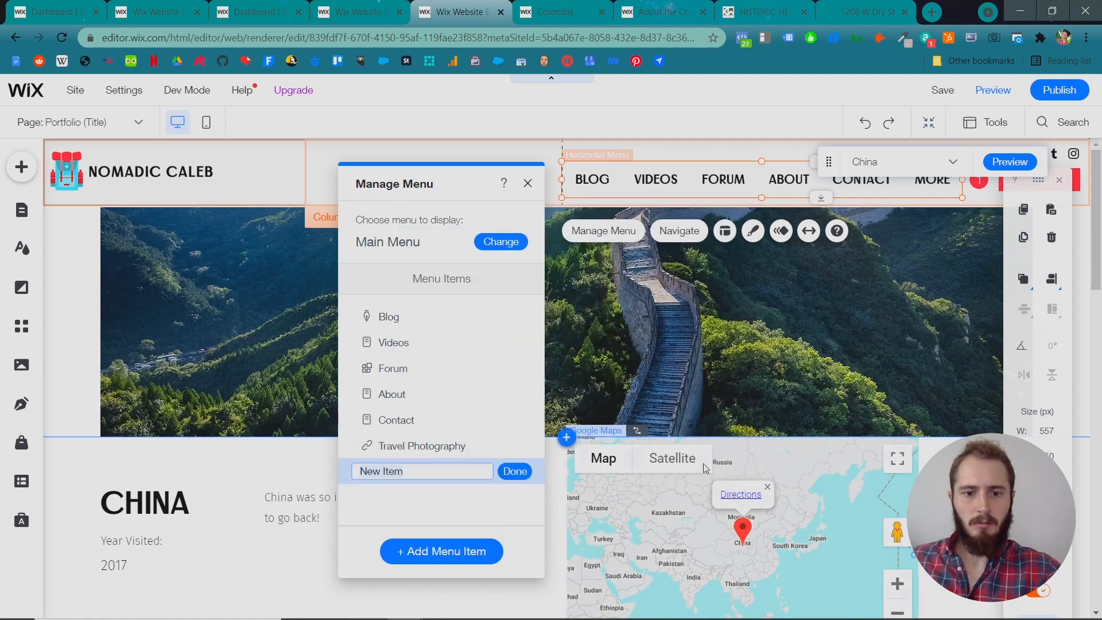
pyautogui.write('China')
pyautogui.click(513, 471)
pyautogui.click(441, 552)
pyautogui.click(527, 507)
pyautogui.click(465, 548)
pyautogui.click(538, 500)
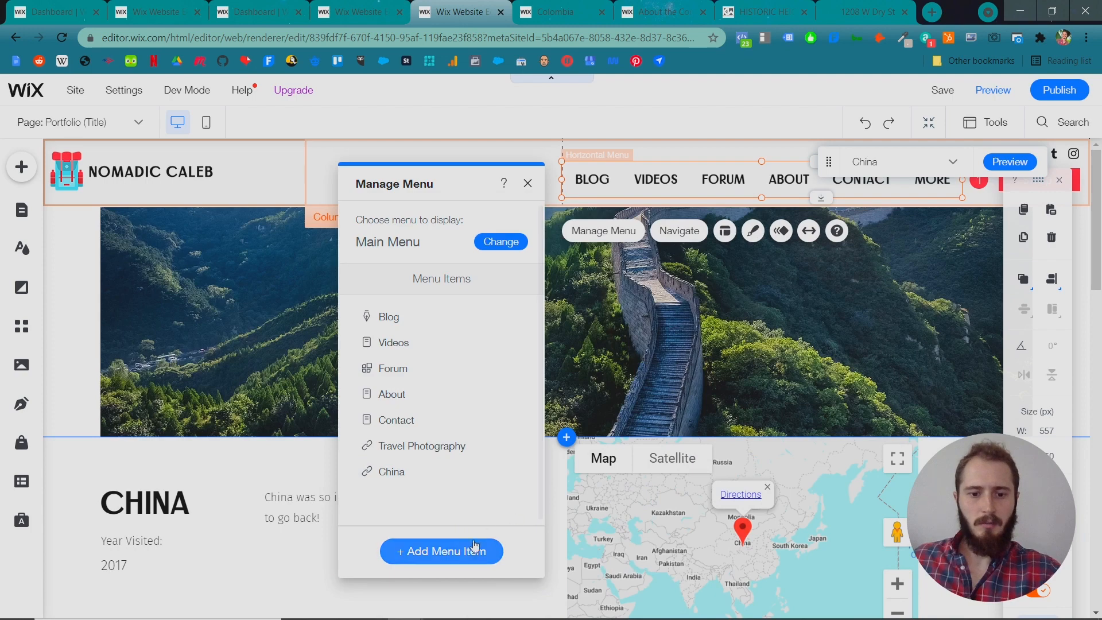
pyautogui.click(478, 551)
pyautogui.click(538, 514)
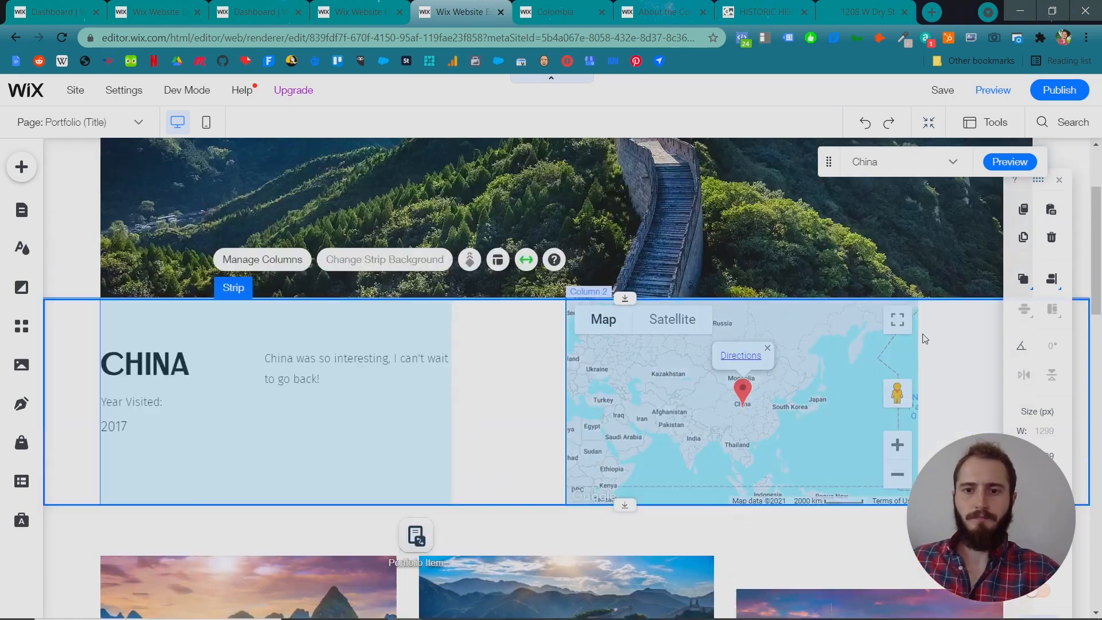
pyautogui.scroll(-3, 480, 312)
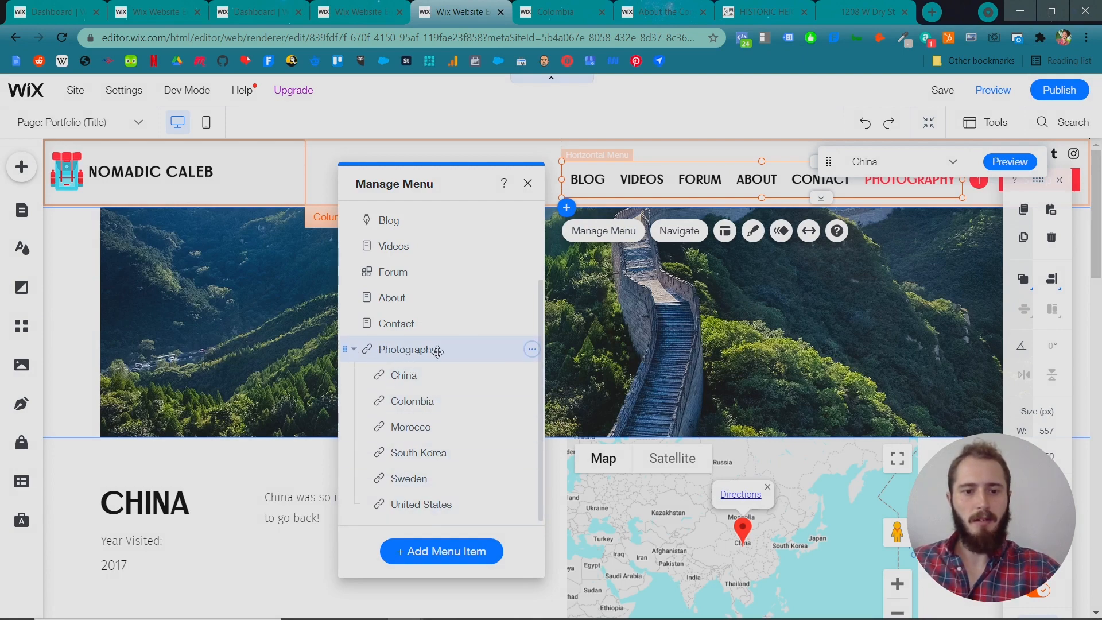
pyautogui.click(993, 90)
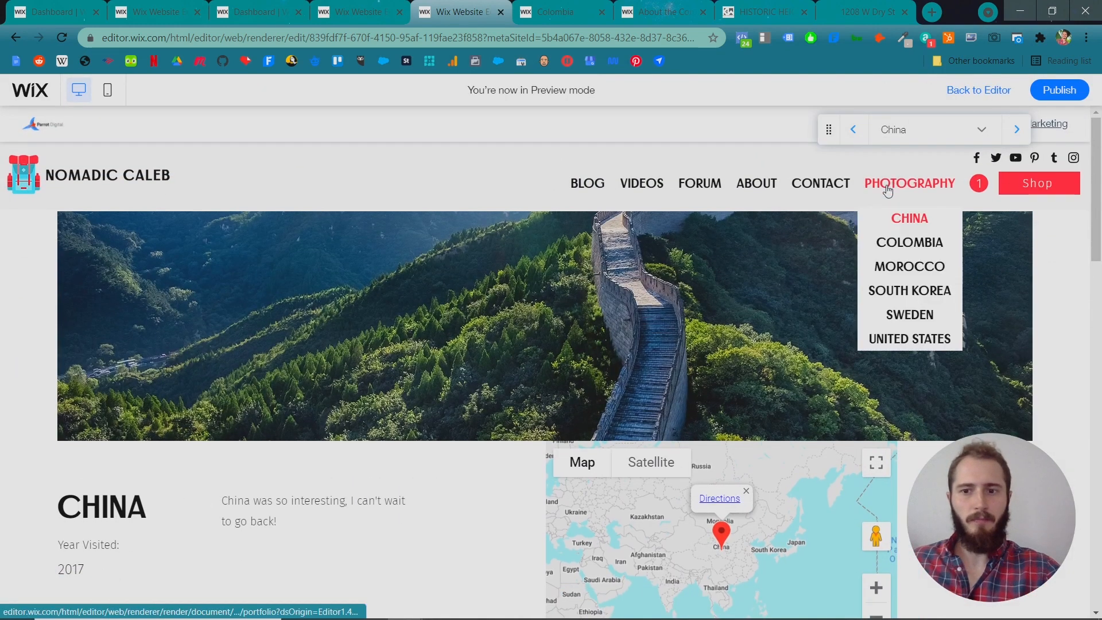
# In preview, browse the Photography gallery and open the Sweden country page.
pyautogui.click(910, 184)
pyautogui.scroll(-2, 460, 267)
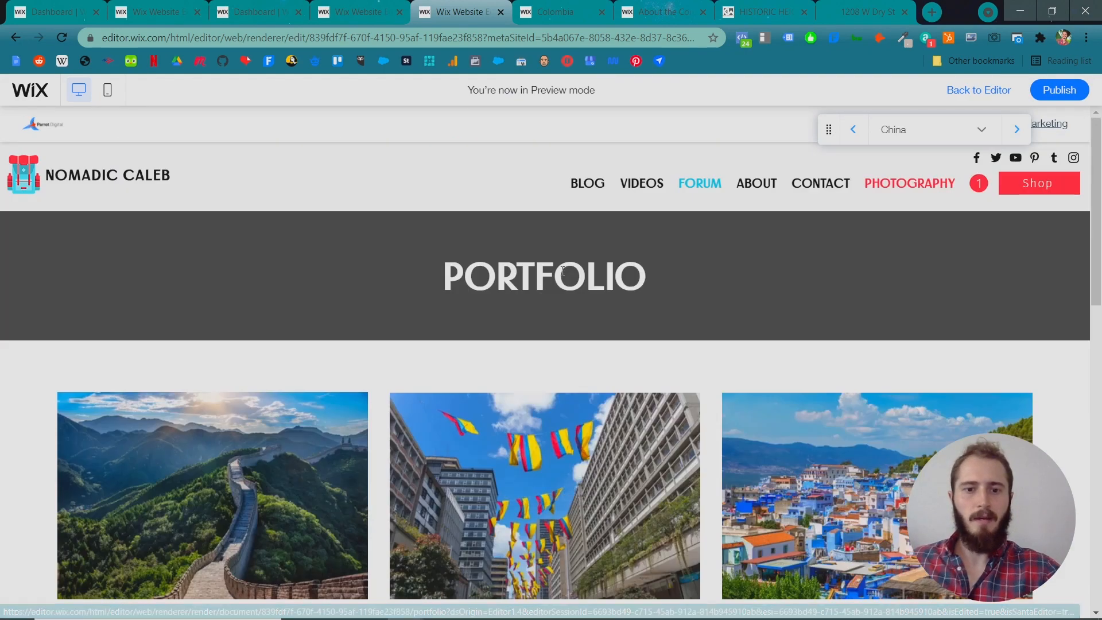
pyautogui.scroll(-3, 551, 310)
pyautogui.scroll(-1, 557, 314)
pyautogui.scroll(-2, 557, 315)
pyautogui.scroll(-5, 551, 311)
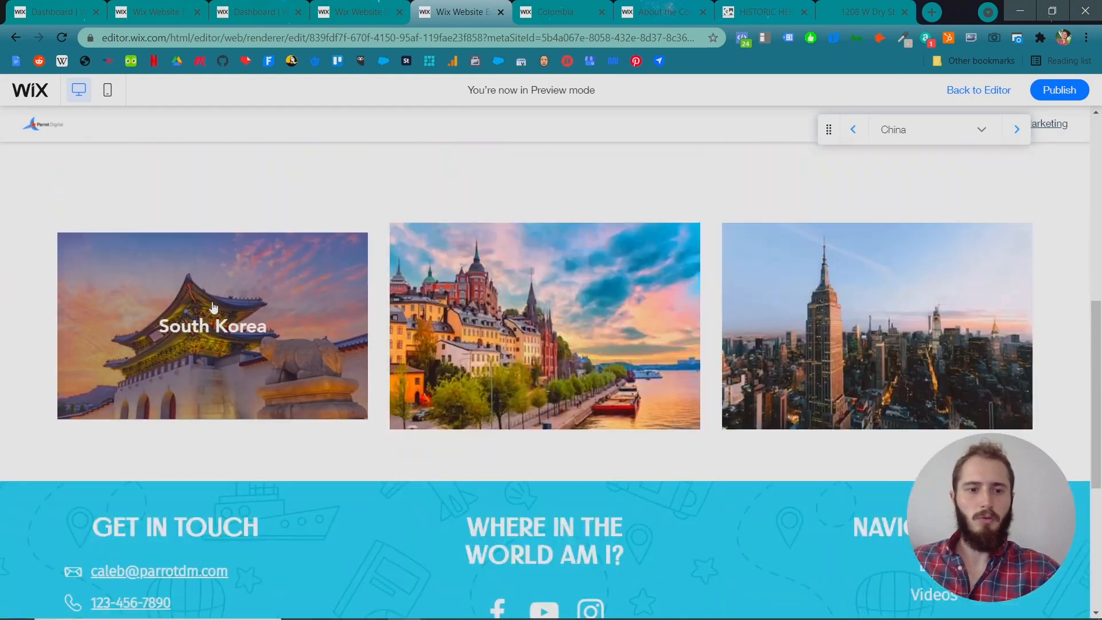
pyautogui.scroll(4, 918, 342)
pyautogui.scroll(3, 919, 342)
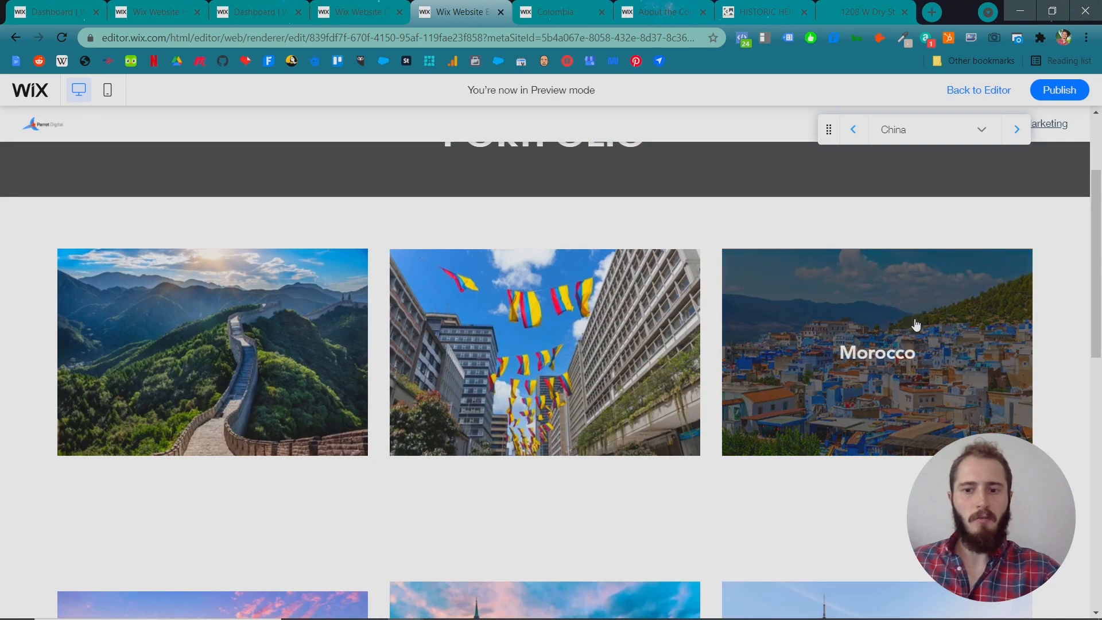
pyautogui.scroll(-1, 916, 325)
pyautogui.scroll(-4, 551, 345)
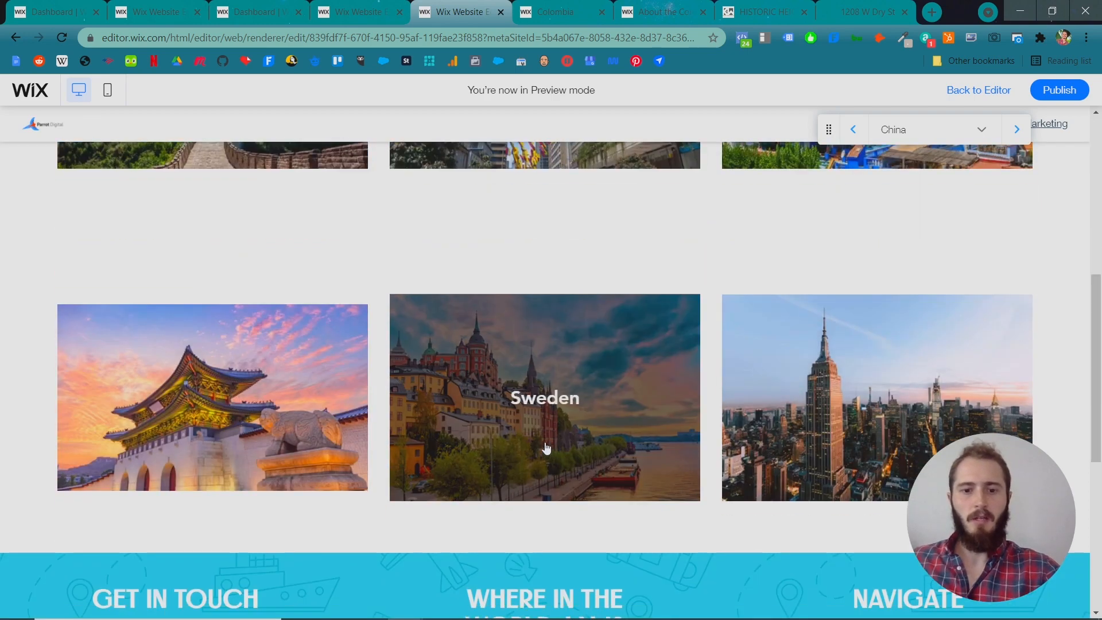
pyautogui.click(528, 420)
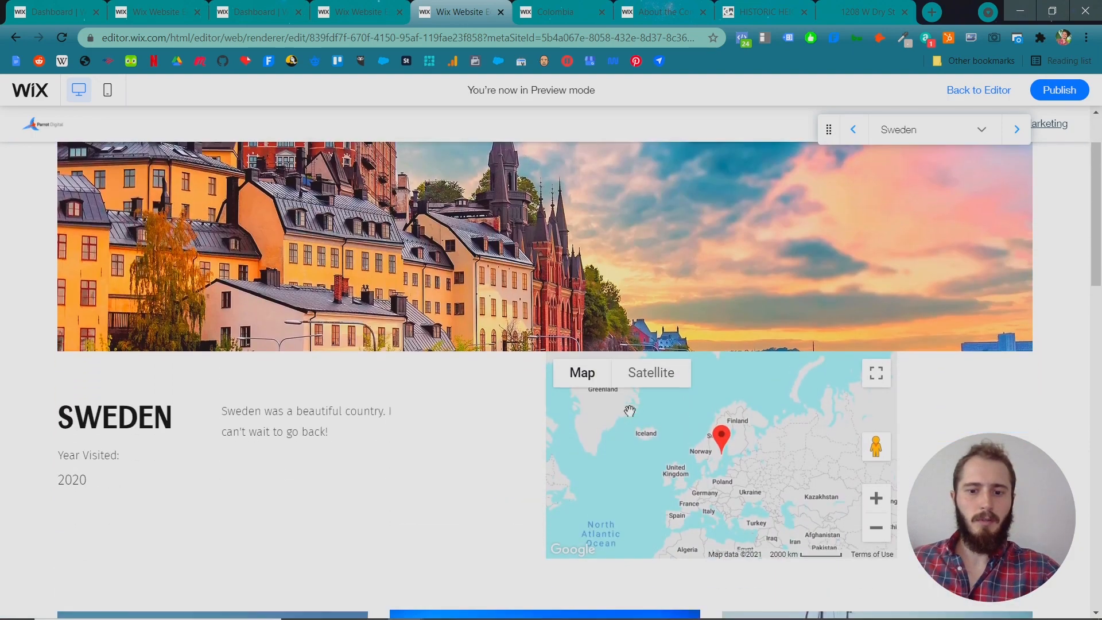
pyautogui.scroll(5, 718, 335)
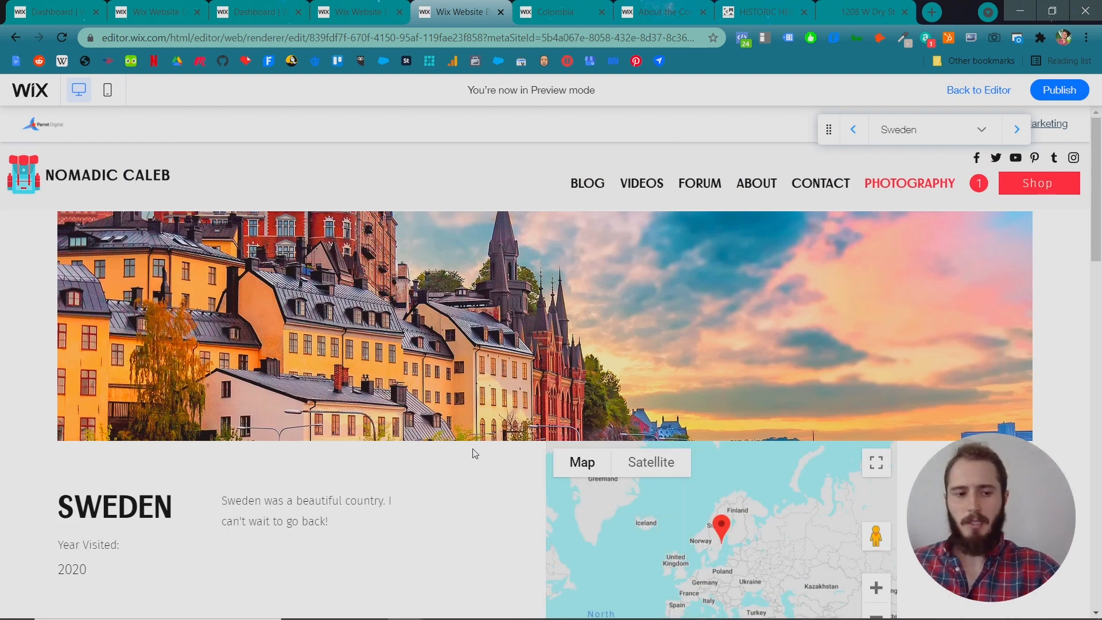
pyautogui.moveTo(116, 514); pyautogui.dragTo(155, 514)
pyautogui.click(246, 364)
pyautogui.scroll(-3, 305, 362)
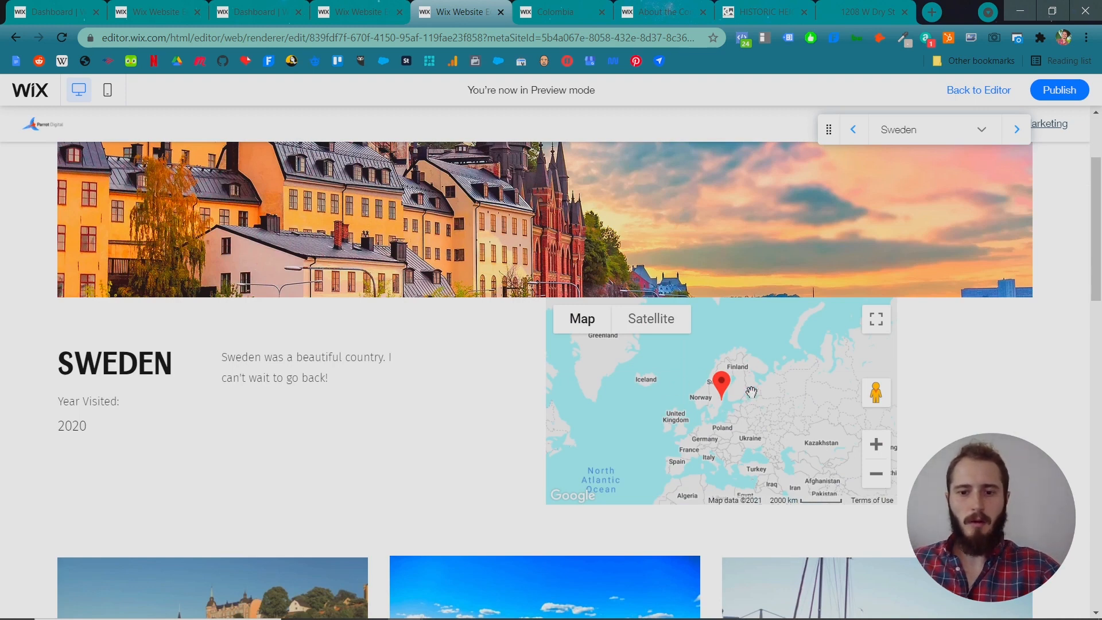
pyautogui.doubleClick(84, 426)
pyautogui.scroll(-5, 261, 372)
pyautogui.scroll(-3, 344, 344)
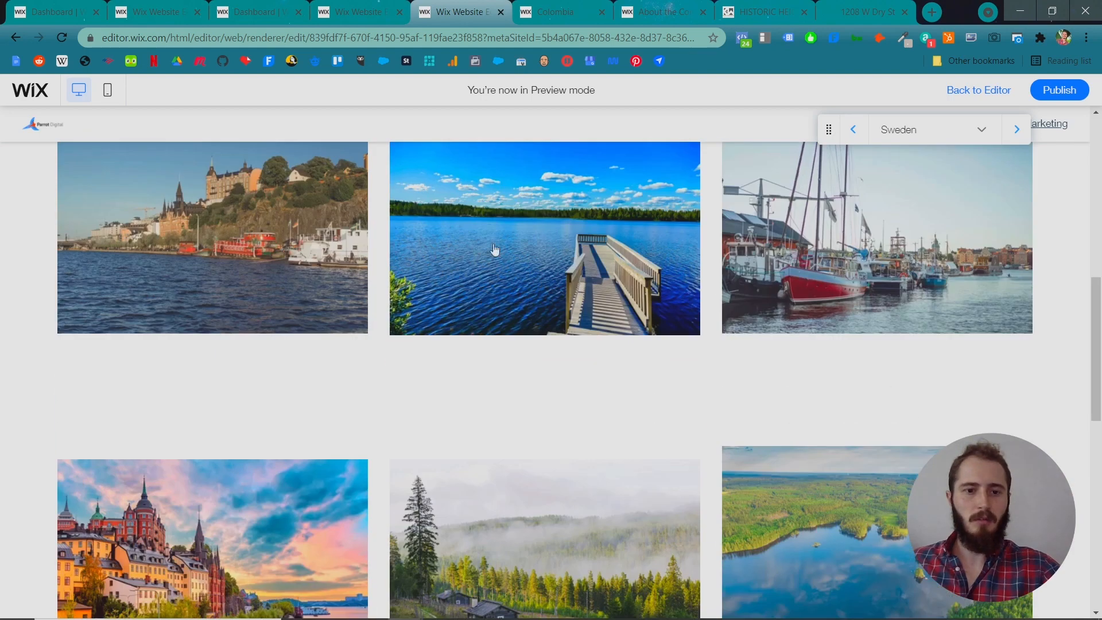
pyautogui.scroll(-6, 791, 384)
pyautogui.scroll(5, 791, 385)
pyautogui.scroll(5, 758, 387)
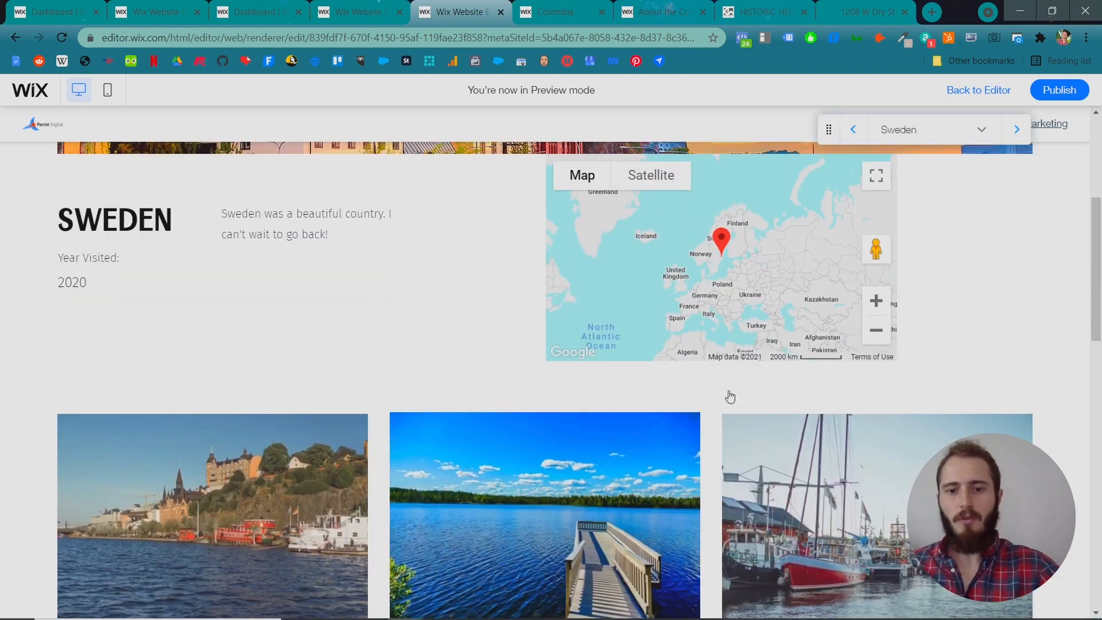
pyautogui.scroll(5, 731, 388)
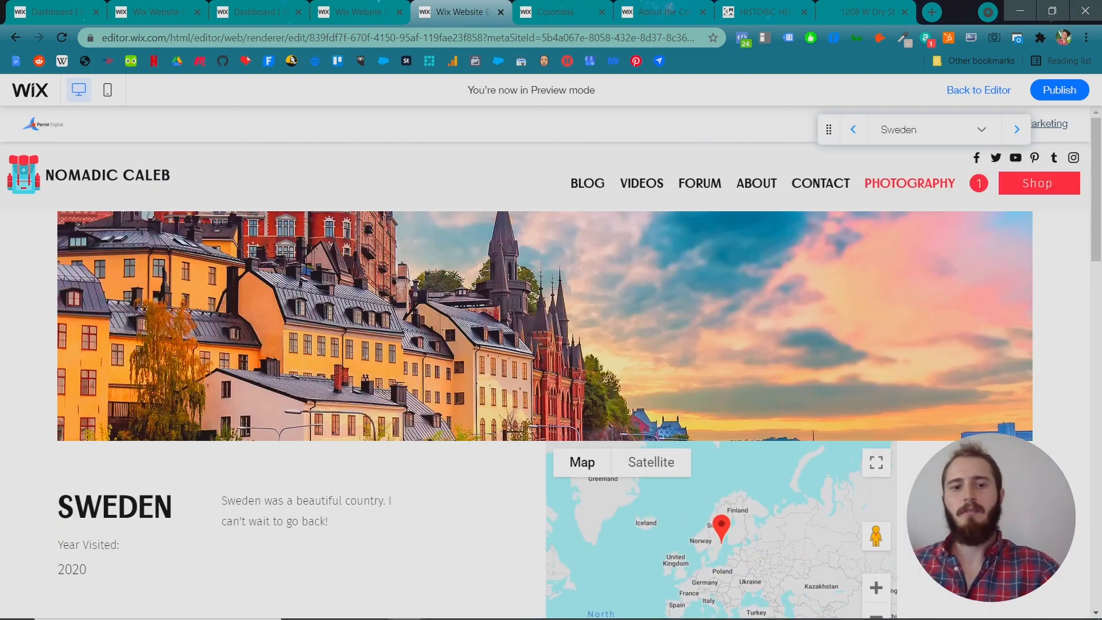
pyautogui.moveTo(910, 182)
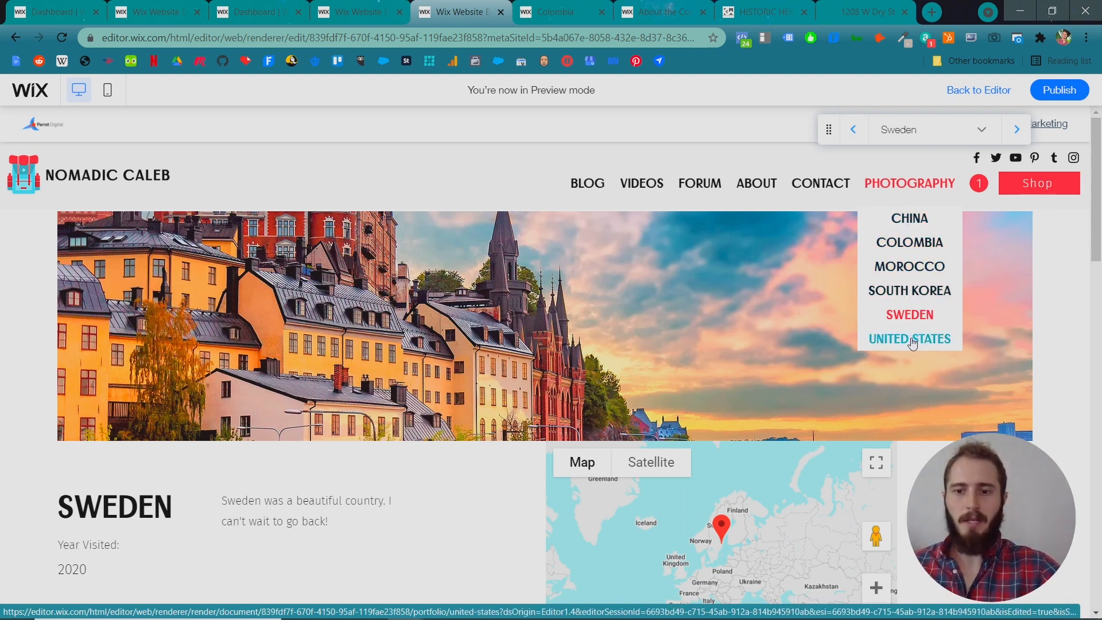
pyautogui.scroll(-12, 457, 465)
pyautogui.scroll(-8, 448, 448)
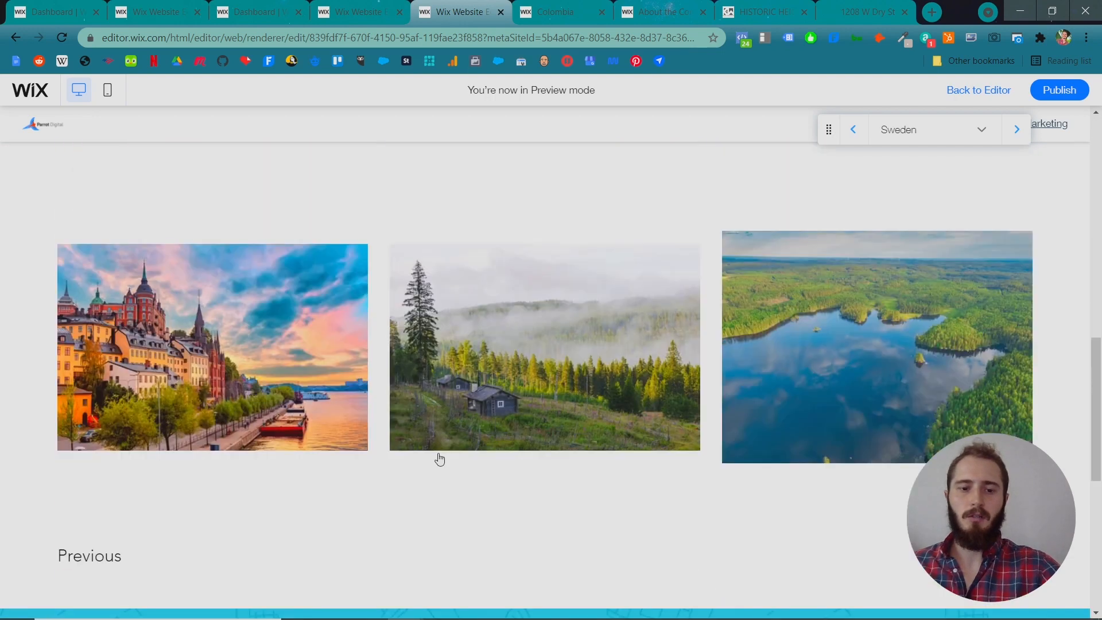
pyautogui.scroll(-5, 437, 443)
pyautogui.scroll(10, 436, 440)
pyautogui.scroll(5, 437, 441)
pyautogui.scroll(2, 861, 466)
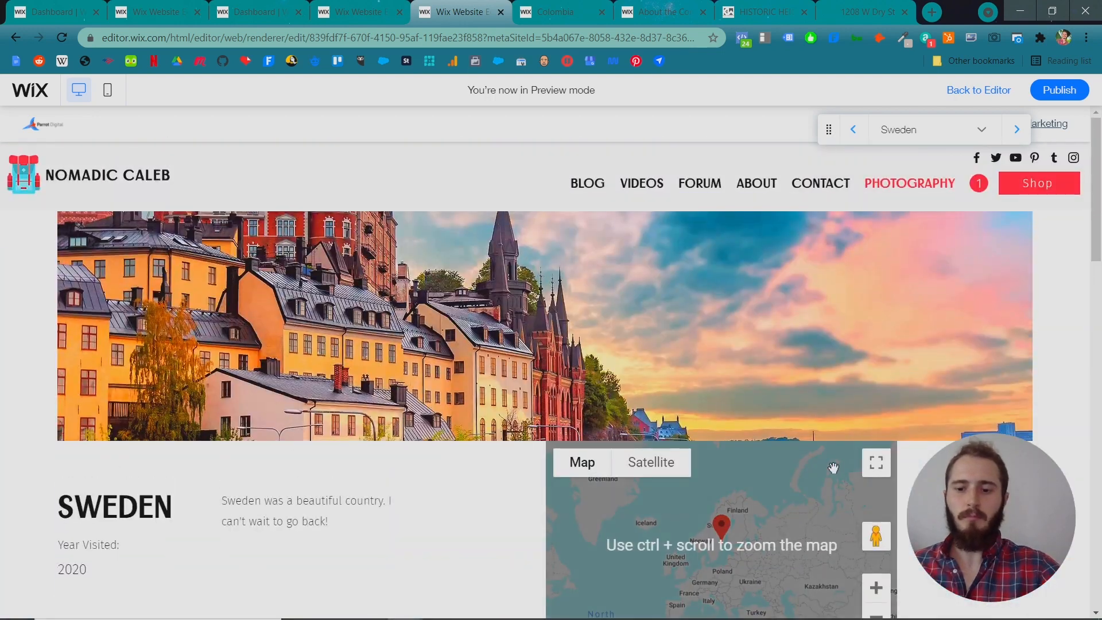